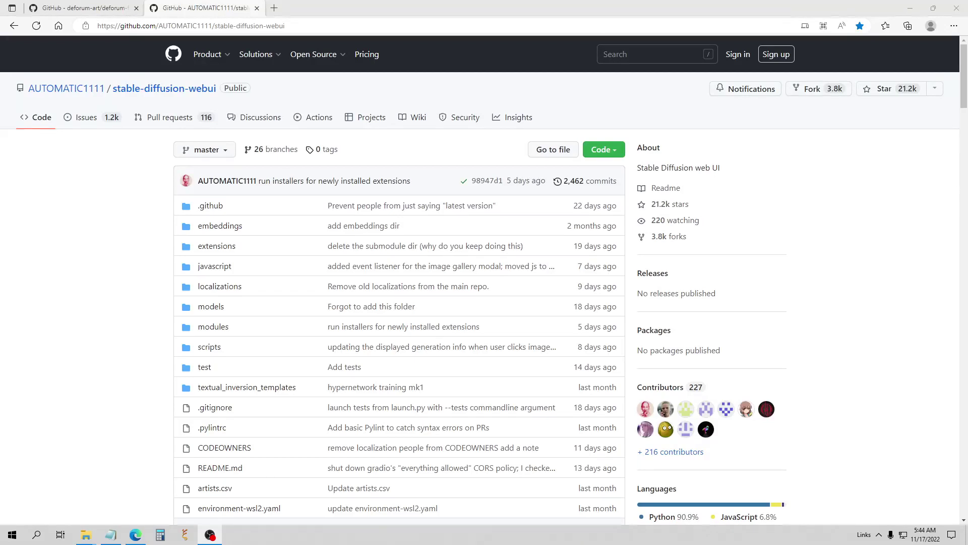
Find the Automatic Installation on Windows instructions in the repository's README and open the linked Python 3.10.6 page in a new tab
left_click(136, 535)
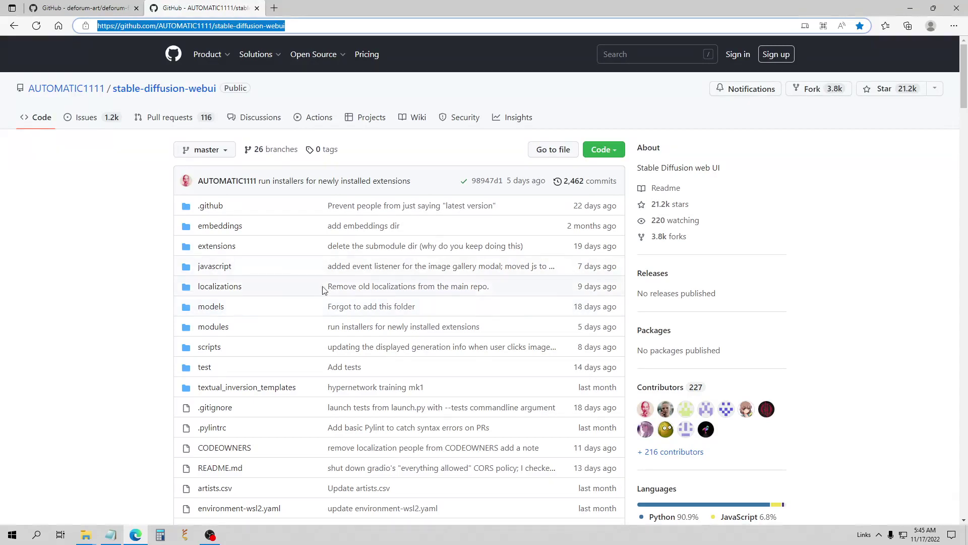
scroll(304, 272, "down", 15)
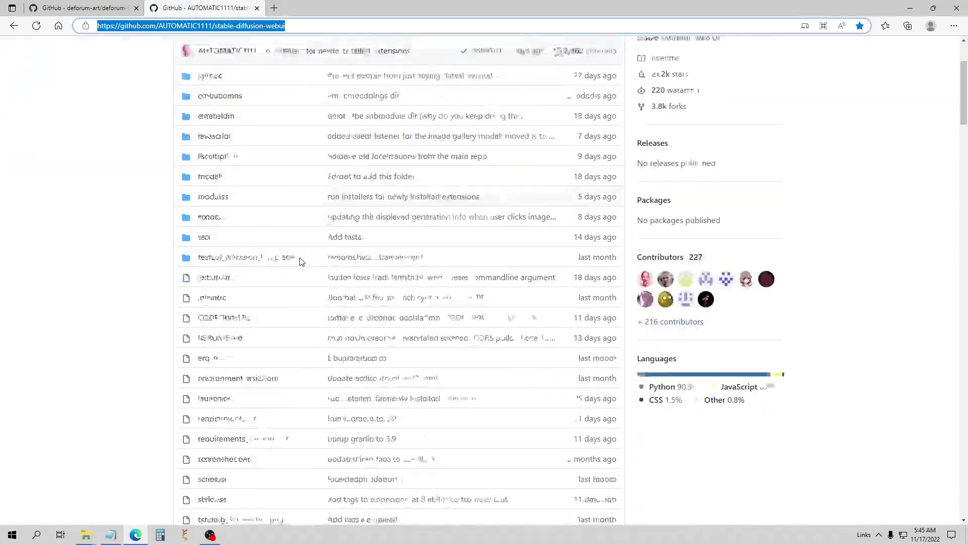
scroll(295, 243, "down", 8)
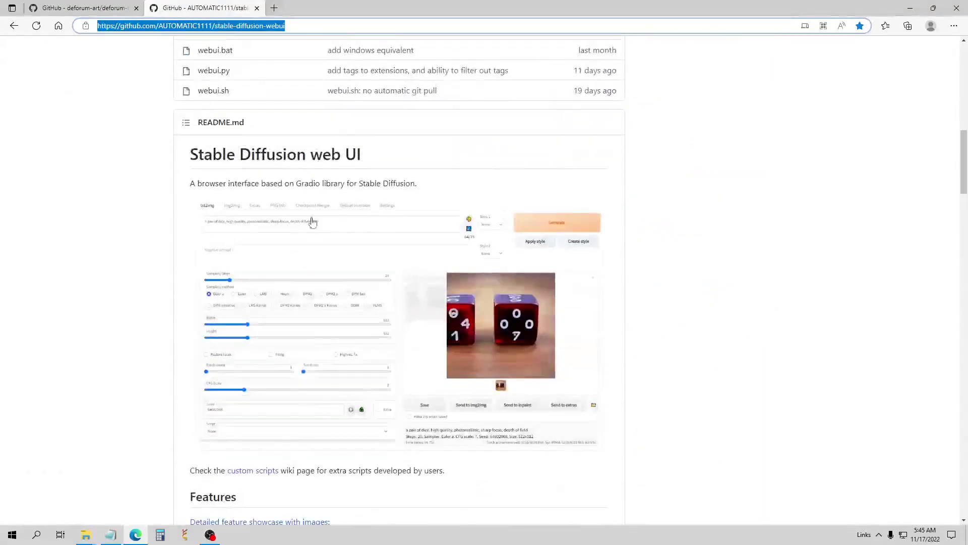
scroll(343, 253, "down", 12)
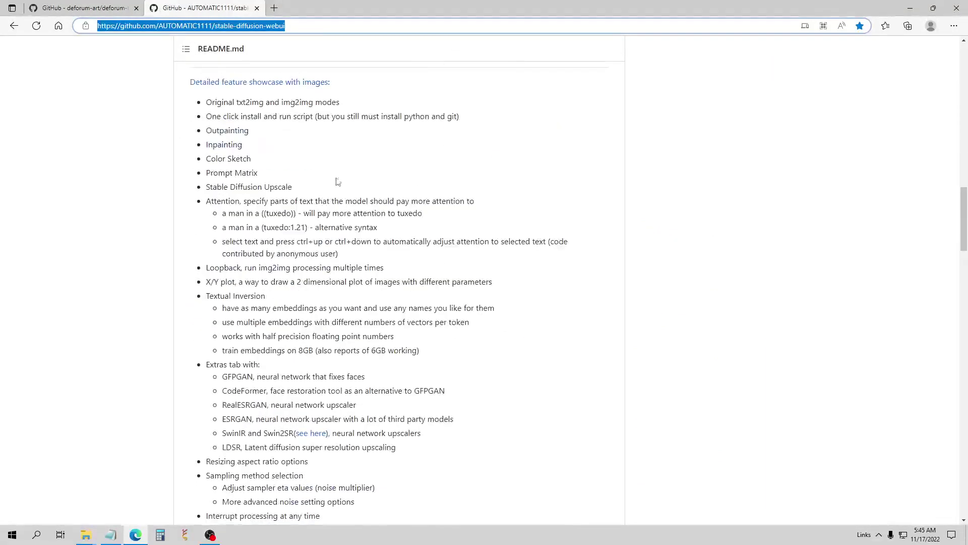
scroll(330, 237, "down", 15)
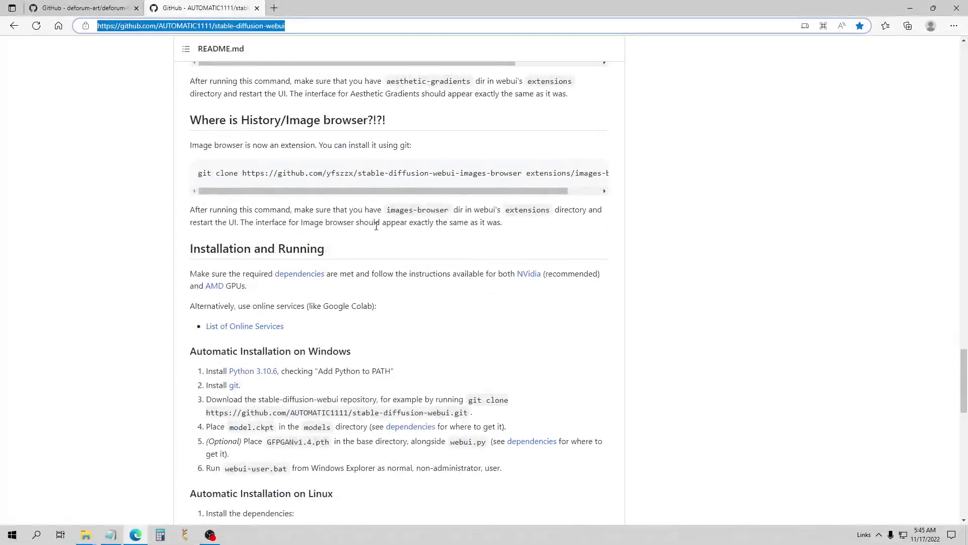
scroll(363, 236, "down", 3)
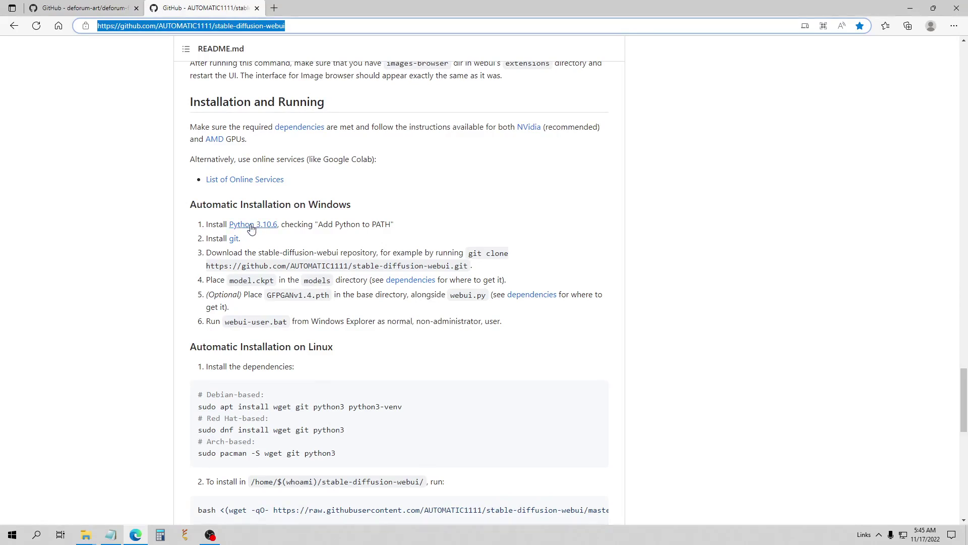
left_click_drag(318, 224, 392, 224)
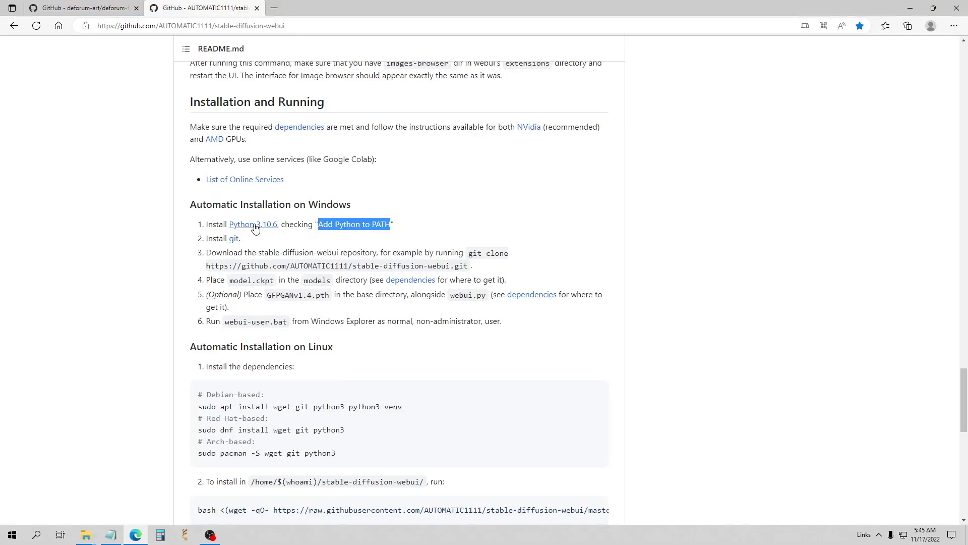
middle_click(276, 228)
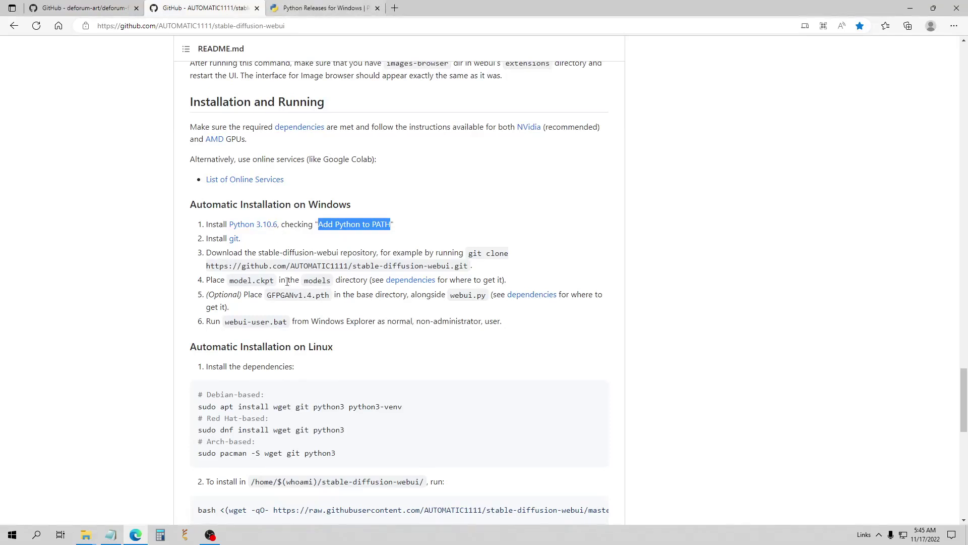
key("ctrl+Tab")
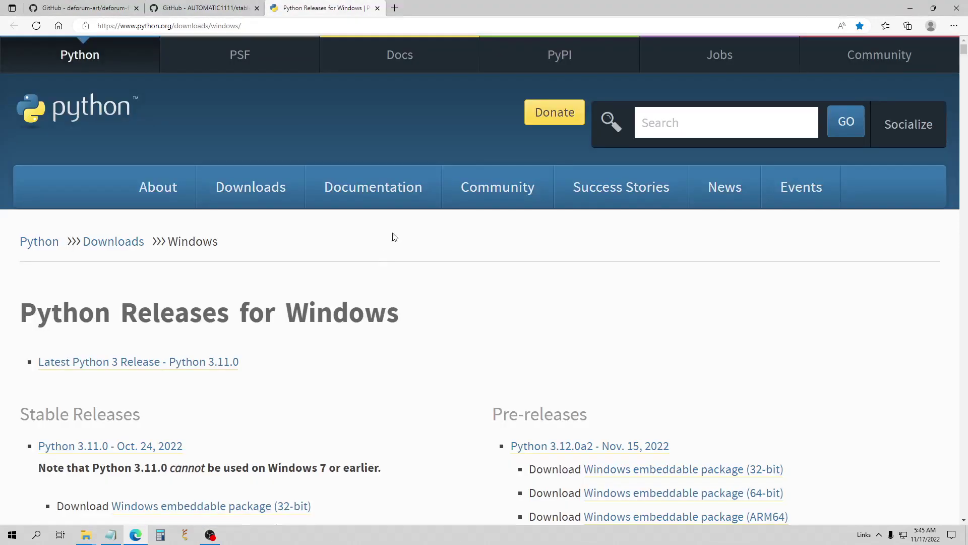
Download the 64-bit Windows installer of Python 3.10.6 from the stable releases list
scroll(383, 227, "down", 1)
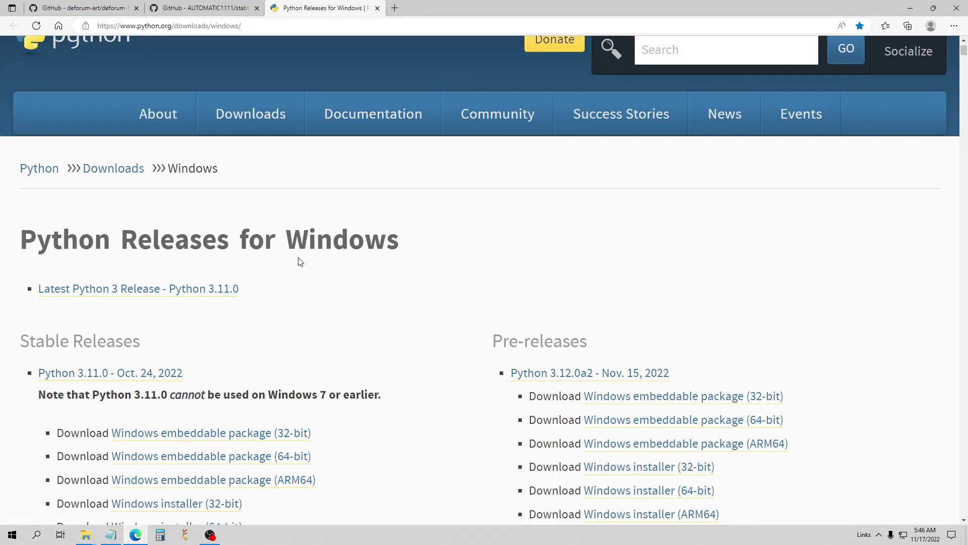
scroll(300, 262, "down", 2)
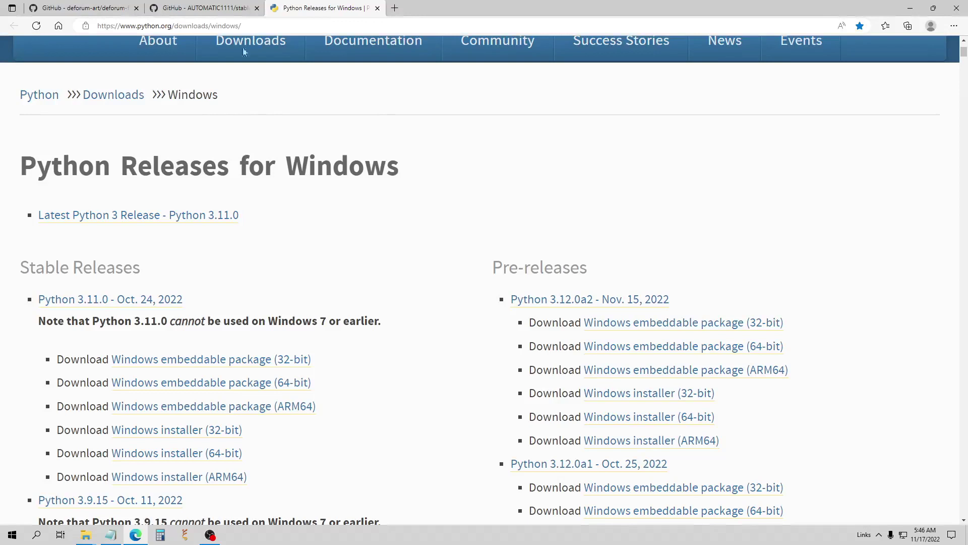
left_click(222, 8)
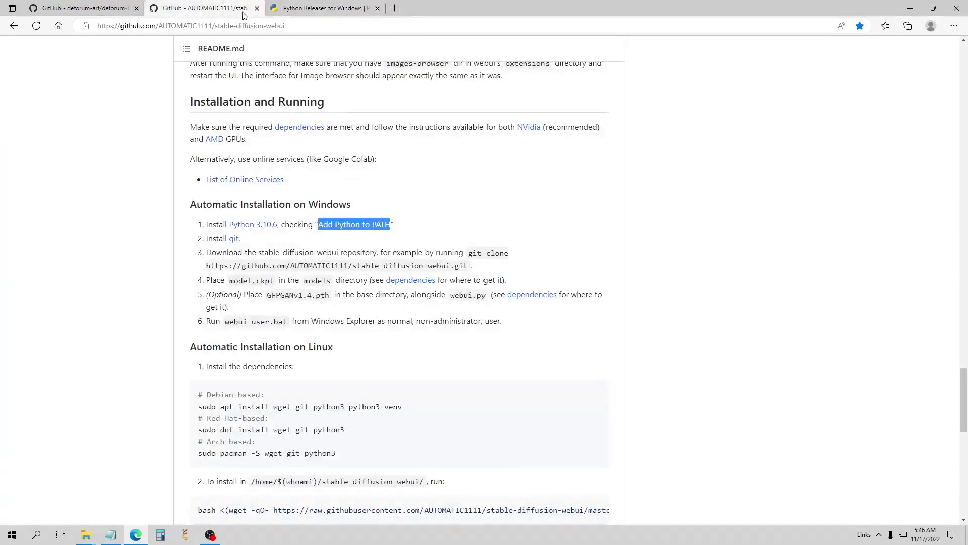
left_click(310, 8)
scroll(231, 240, "down", 5)
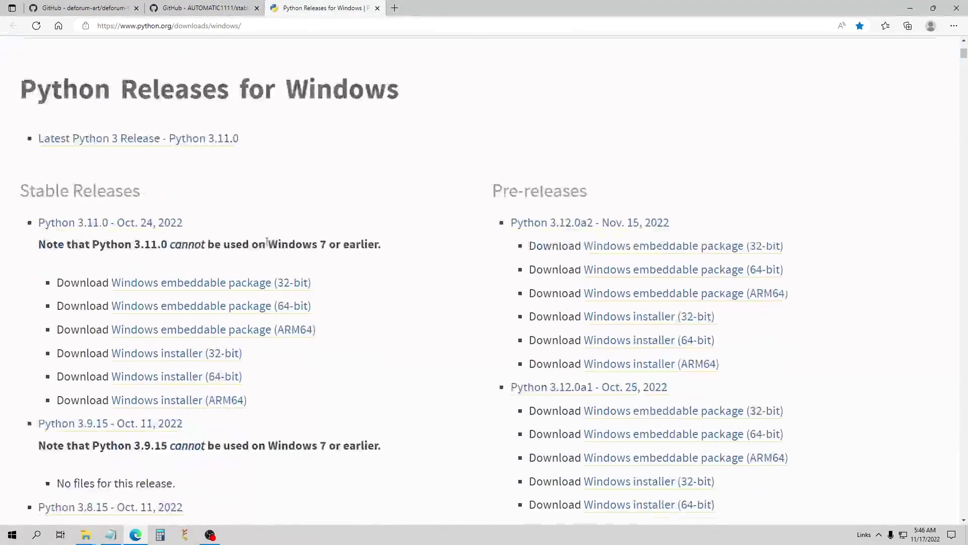
scroll(277, 244, "down", 5)
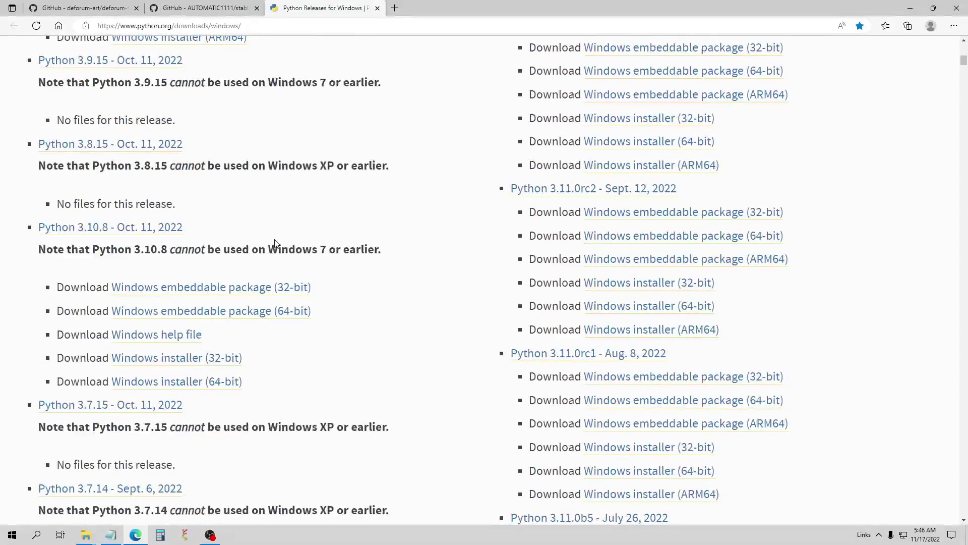
scroll(275, 244, "down", 2)
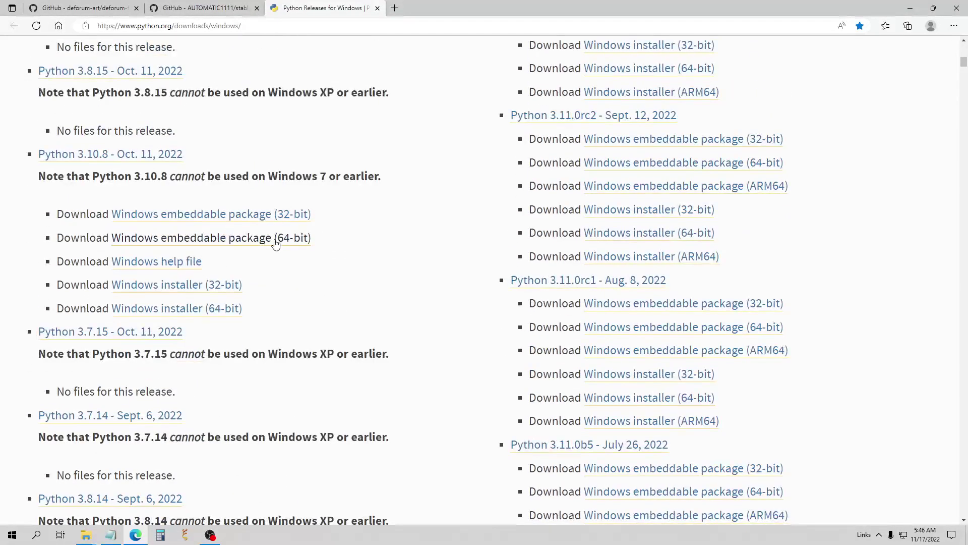
scroll(276, 244, "down", 6)
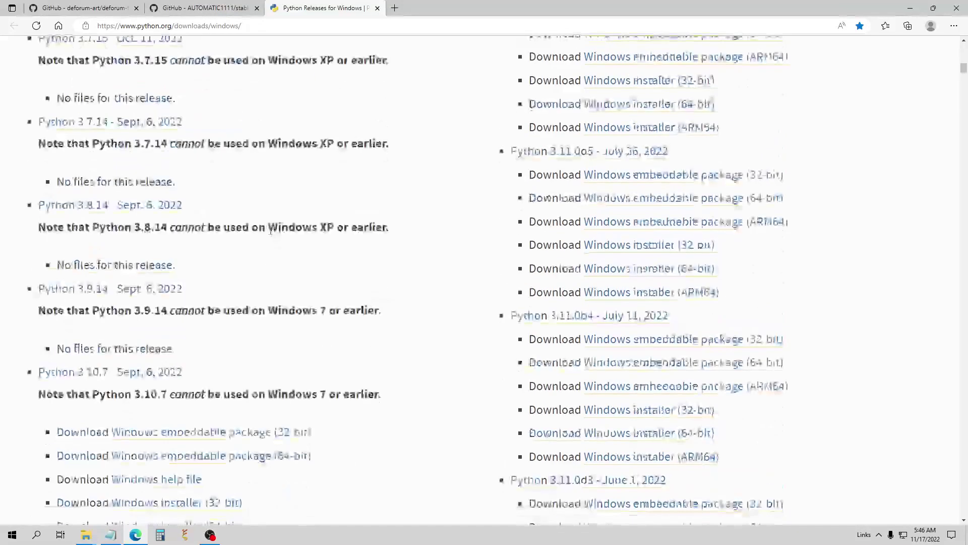
scroll(272, 233, "down", 2)
scroll(279, 234, "down", 2)
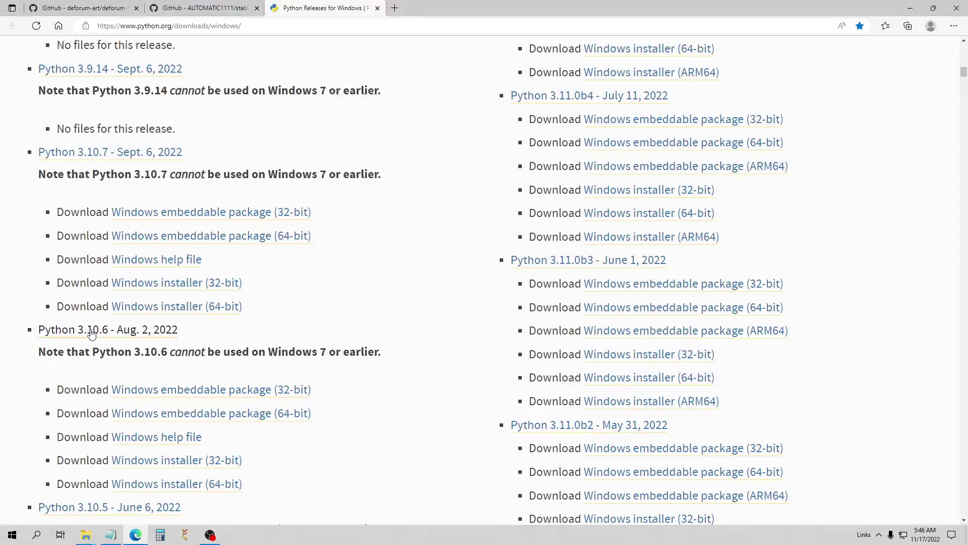
scroll(161, 309, "down", 1)
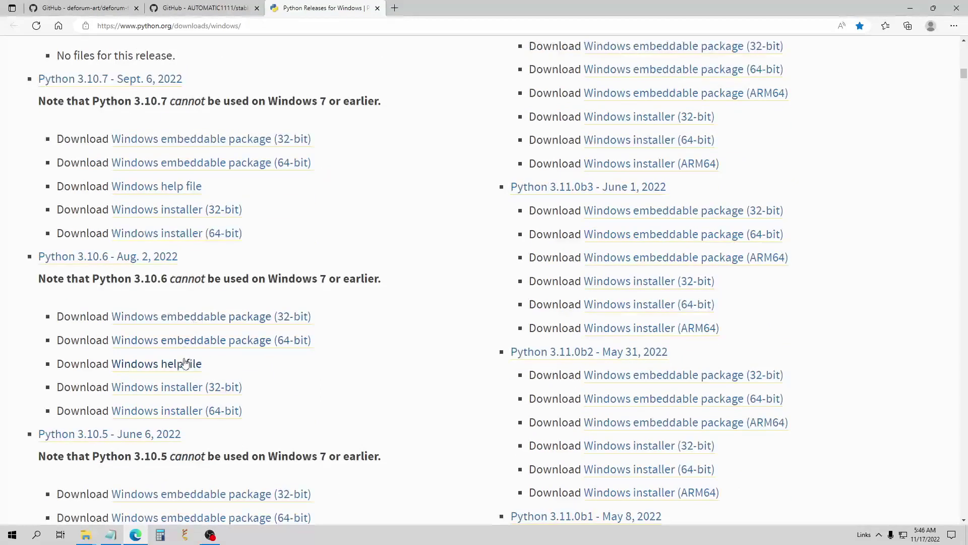
left_click(179, 415)
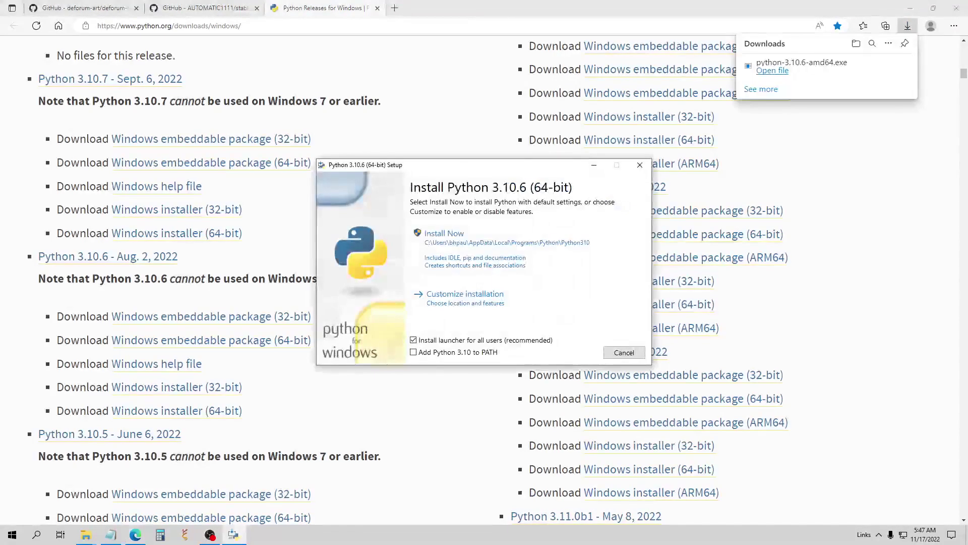
Install Python 3.10.6 with default settings and Add Python 3.10 to PATH enabled, and close the finished setup
left_click_drag(444, 173, 367, 139)
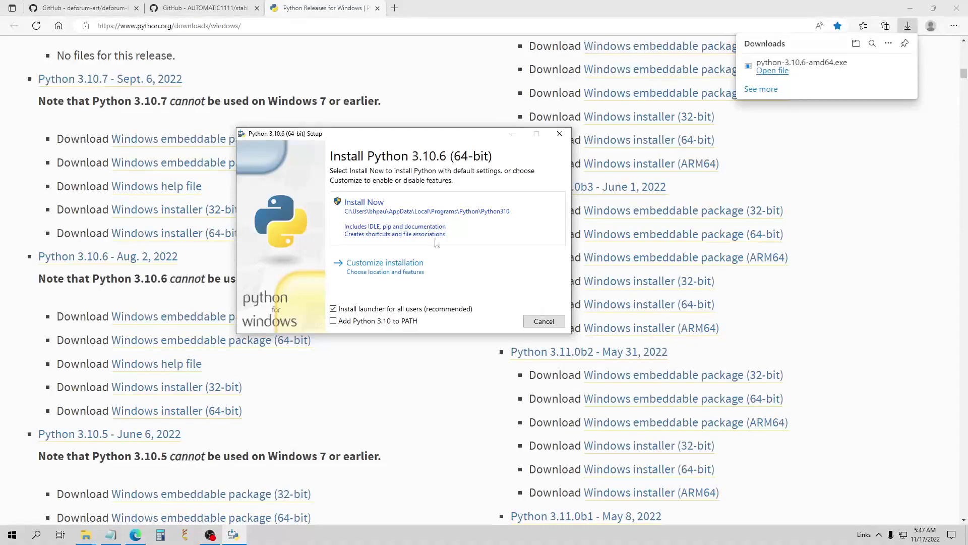
left_click(334, 322)
left_click(404, 217)
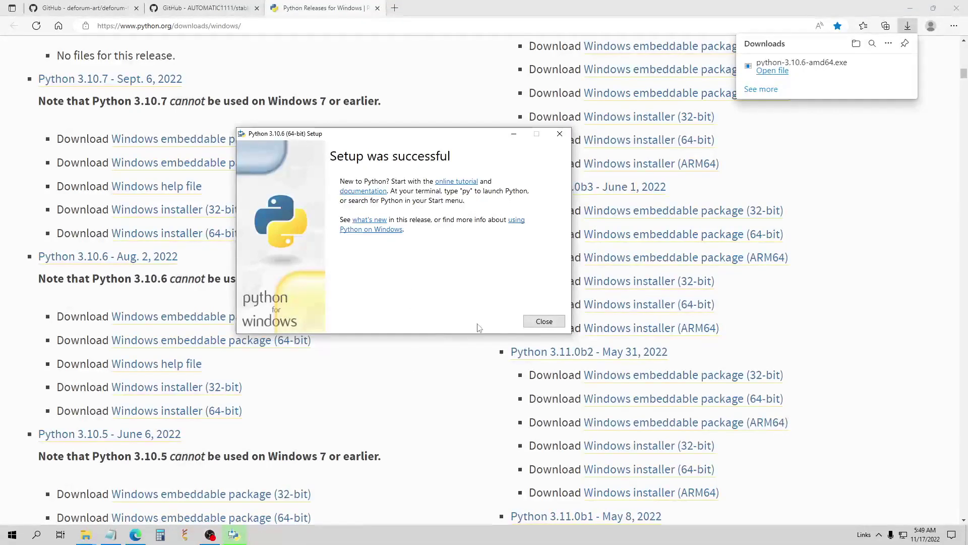
left_click(540, 321)
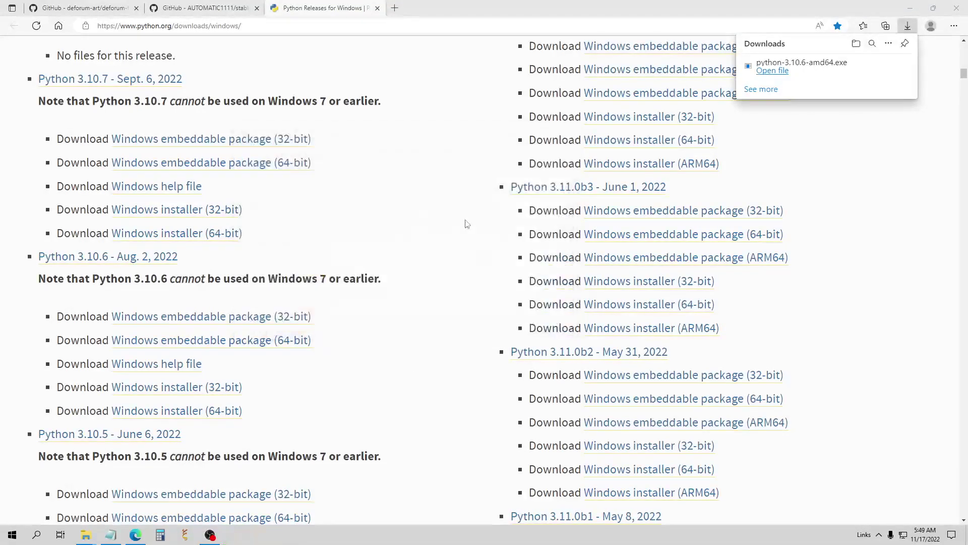
Review the git clone command in the stable-diffusion-webui README and the repository's Download ZIP option
left_click(204, 8)
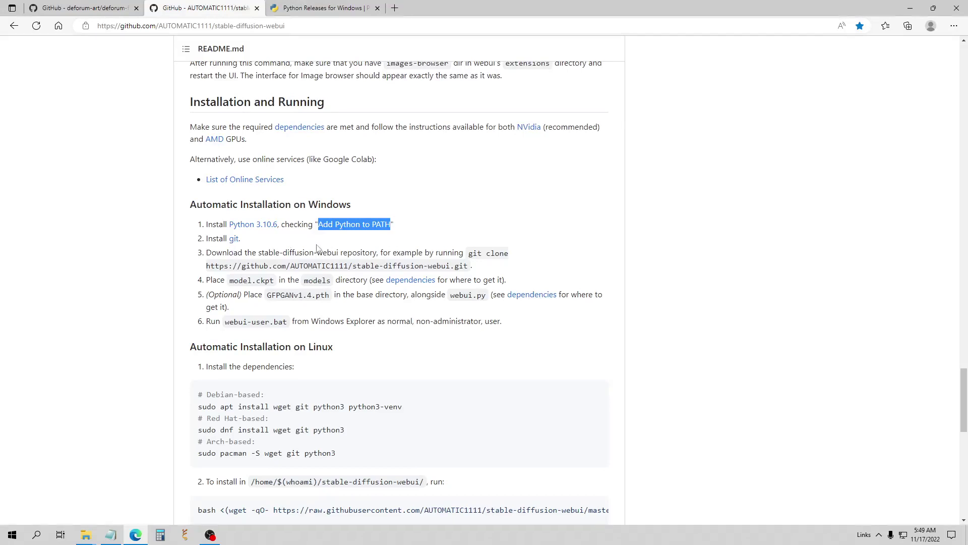
left_click_drag(469, 252, 468, 266)
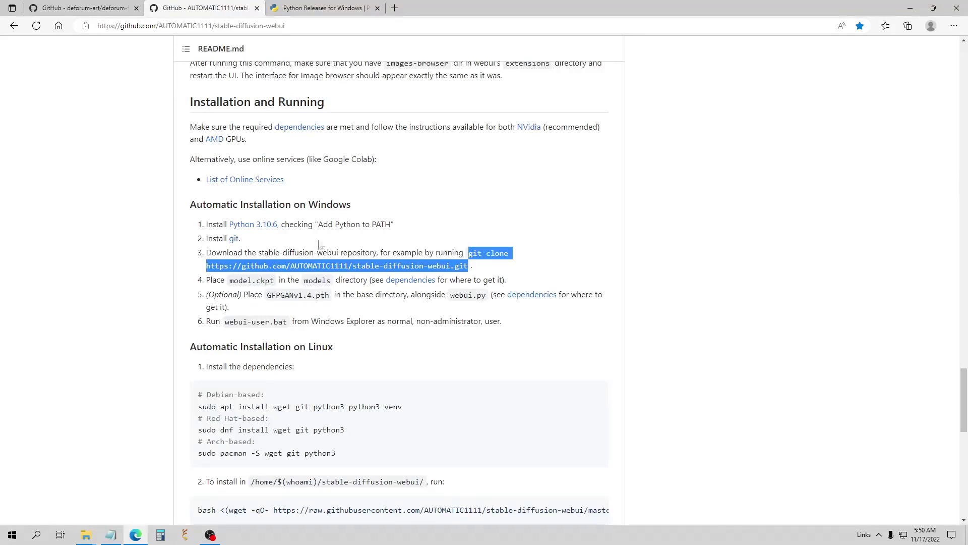
scroll(411, 267, "up", 20)
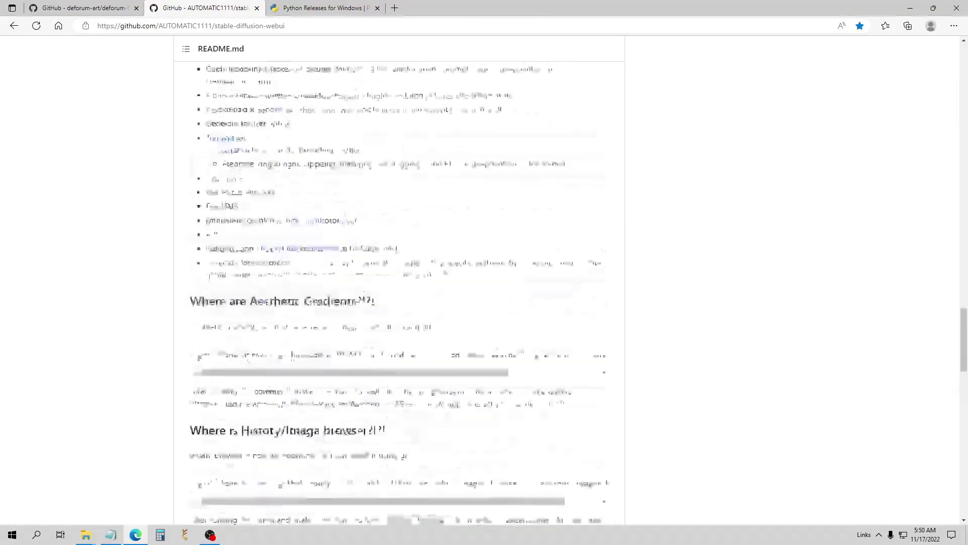
scroll(533, 236, "up", 12)
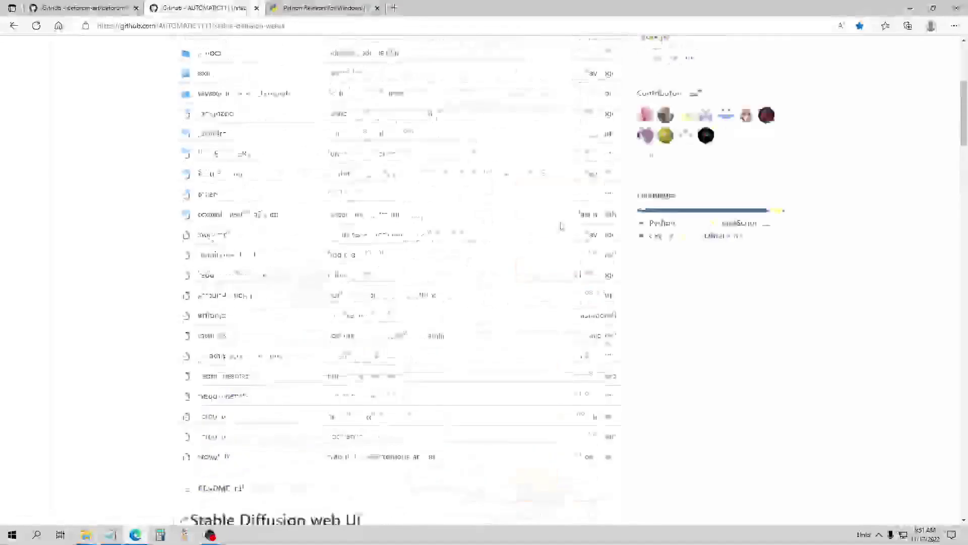
left_click(618, 152)
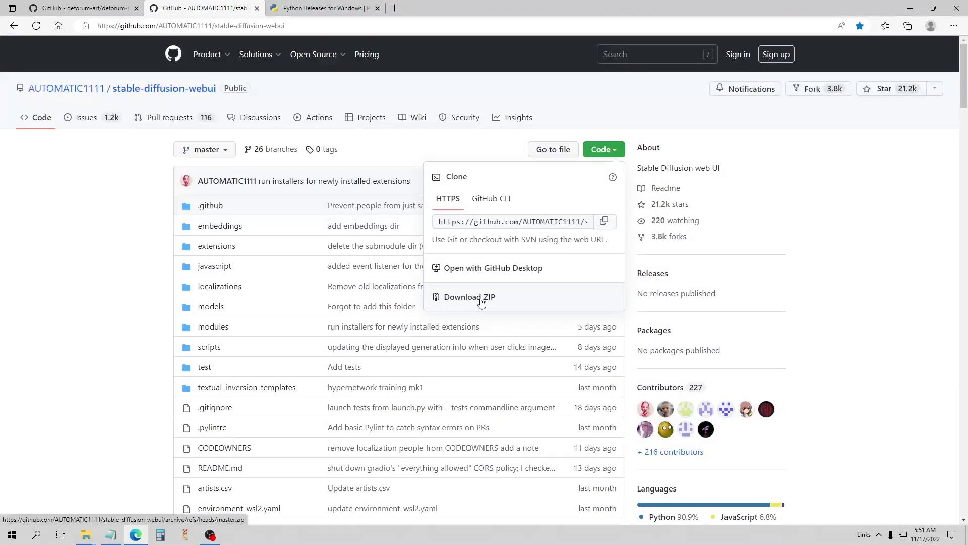
left_click(103, 265)
Extract the stable-diffusion-webui-master archive in the auto1111 folder into its own folder with Express Zip
mouse_move(88, 538)
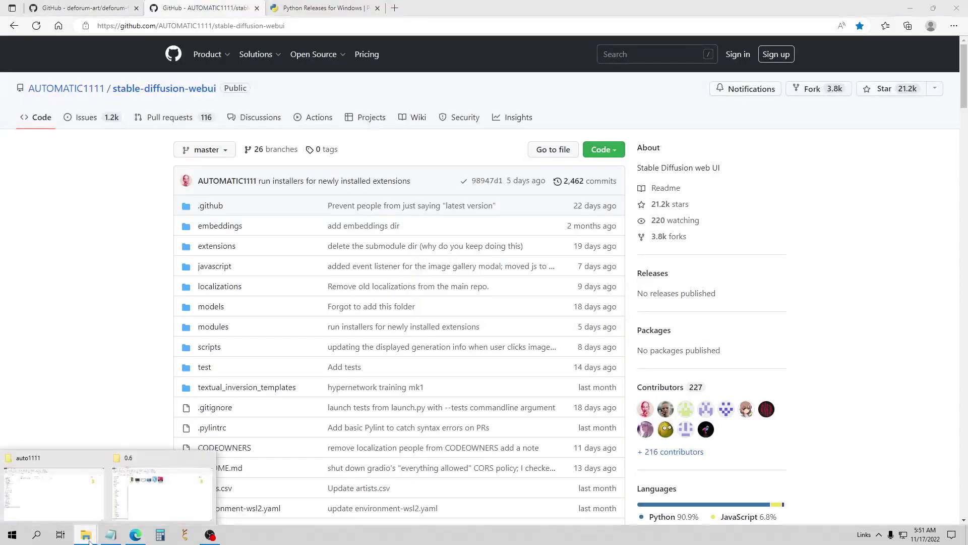
left_click(79, 505)
left_click(213, 114)
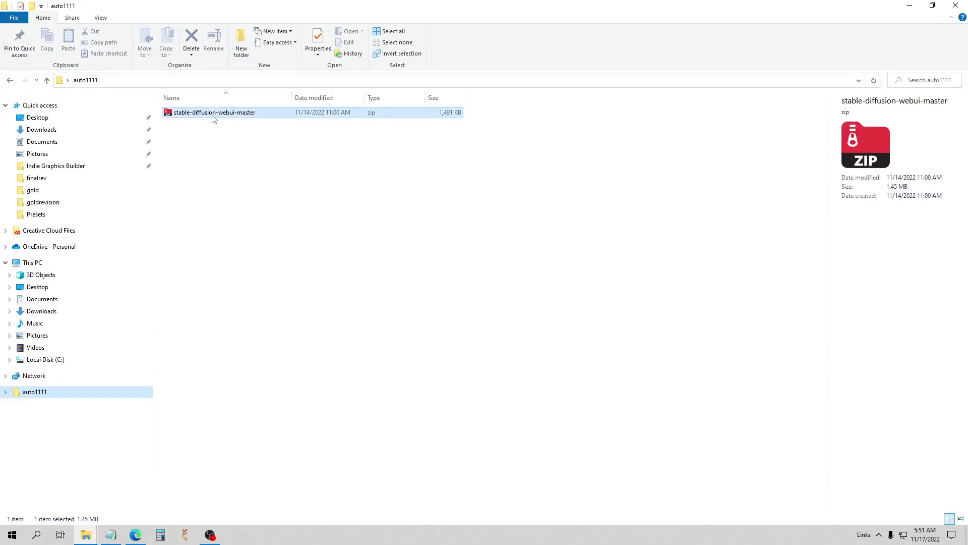
right_click(213, 115)
mouse_move(244, 166)
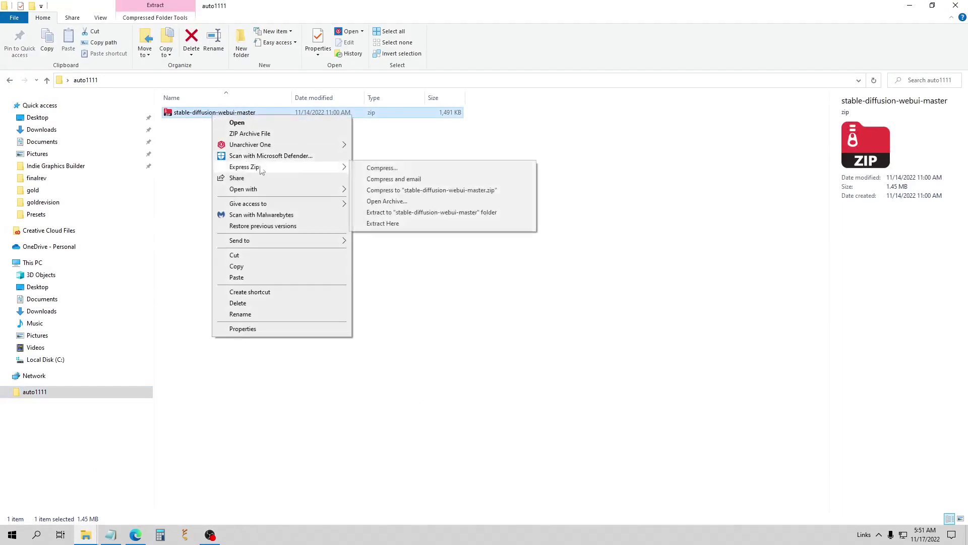
left_click(403, 214)
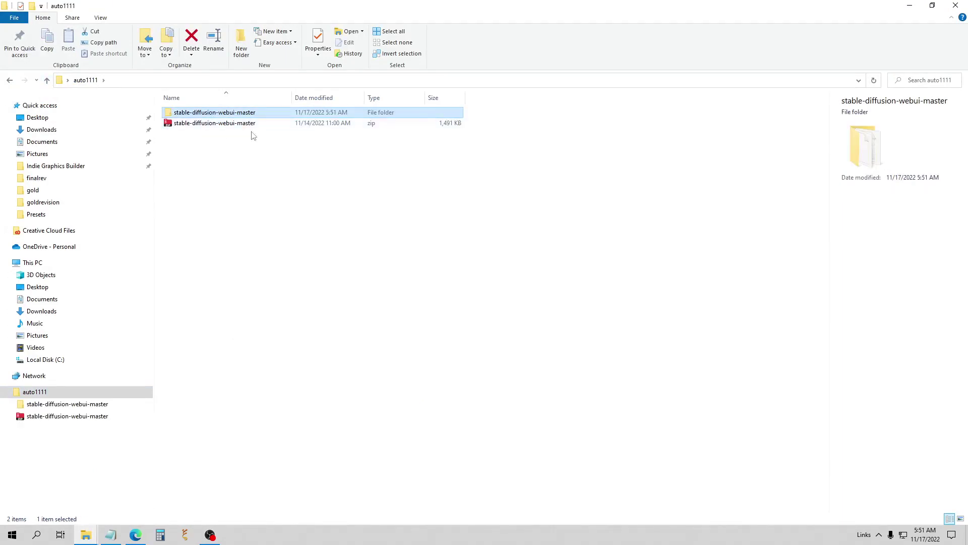
Open the Stable-diffusion folder inside the models folder of the extracted stable-diffusion-webui-master
double_click(234, 114)
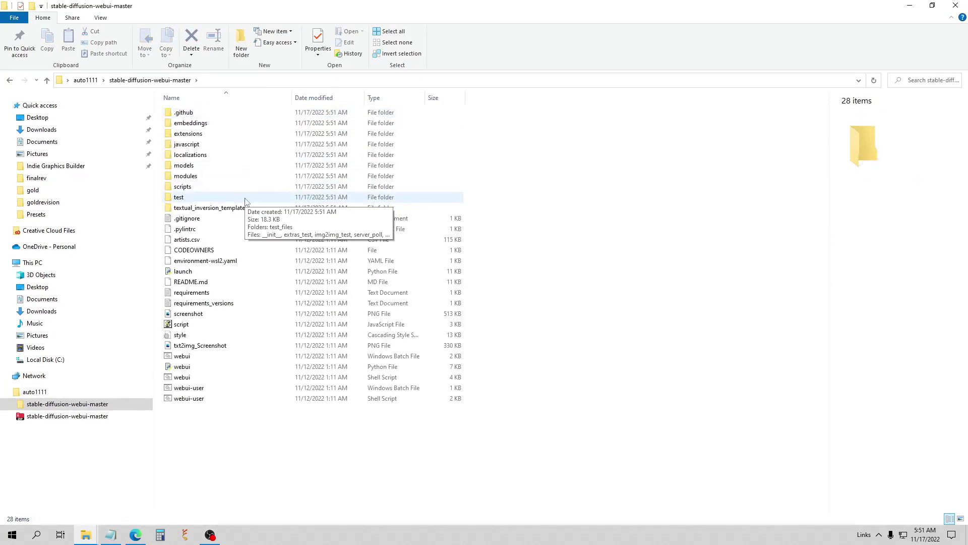
double_click(195, 165)
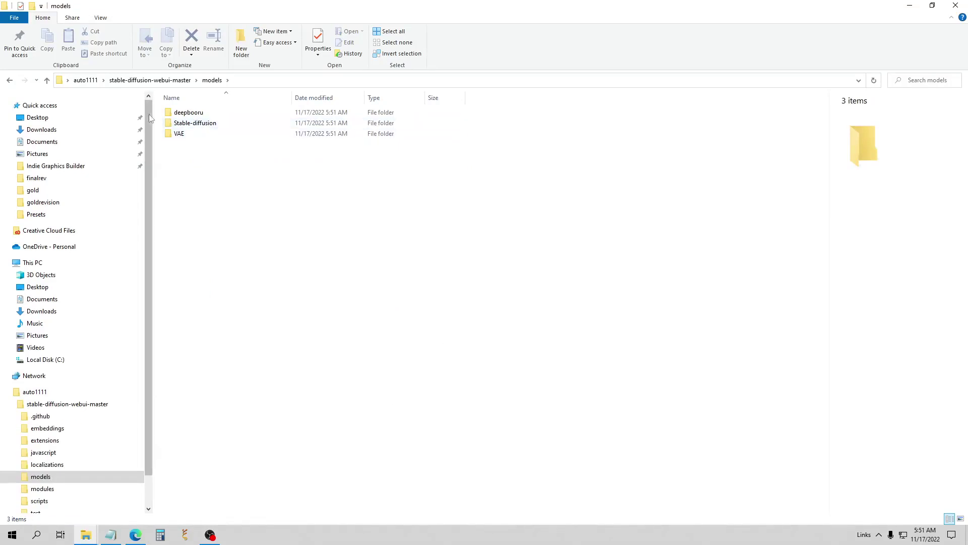
left_click(205, 127)
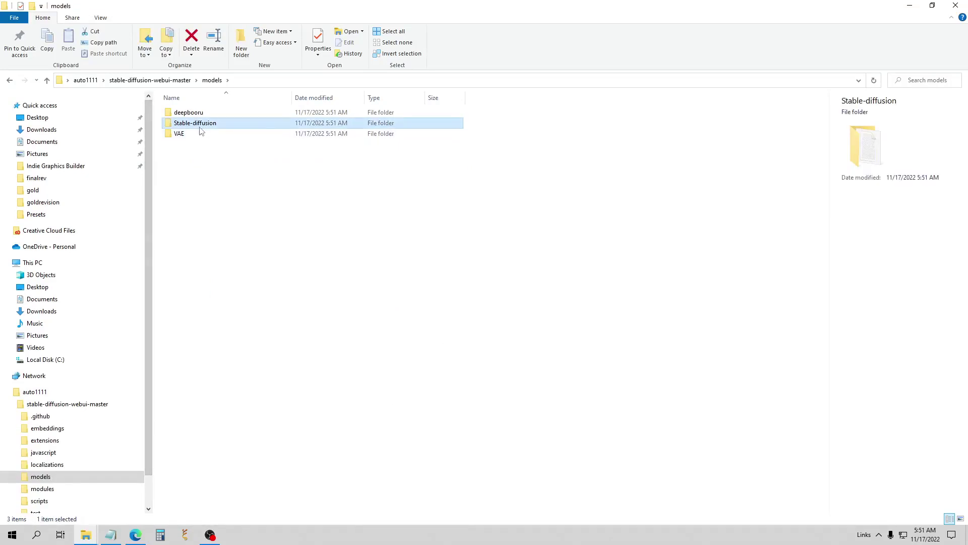
double_click(201, 126)
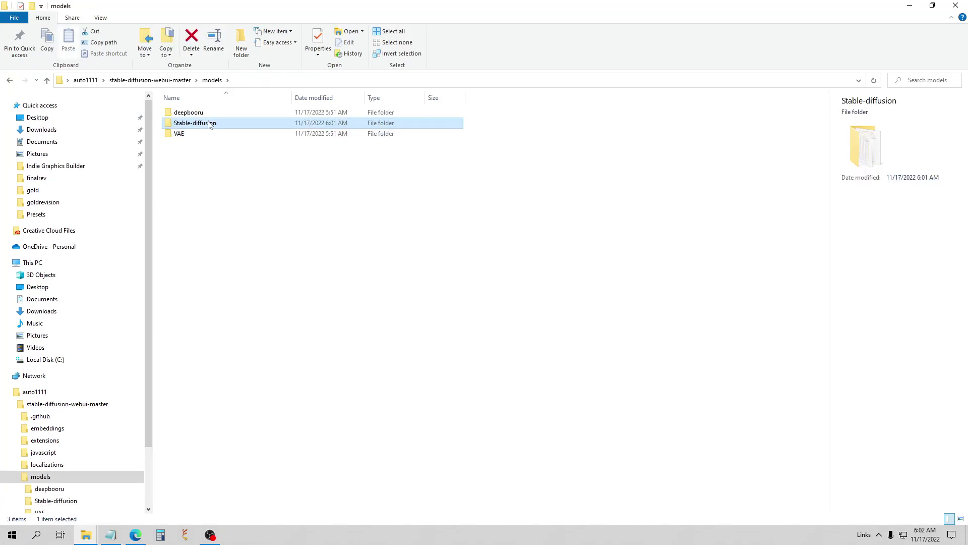
Retrace the folder path from auto1111 through stable-diffusion-webui-master and models to Stable-diffusion, and check its checkpoint files
left_click(47, 79)
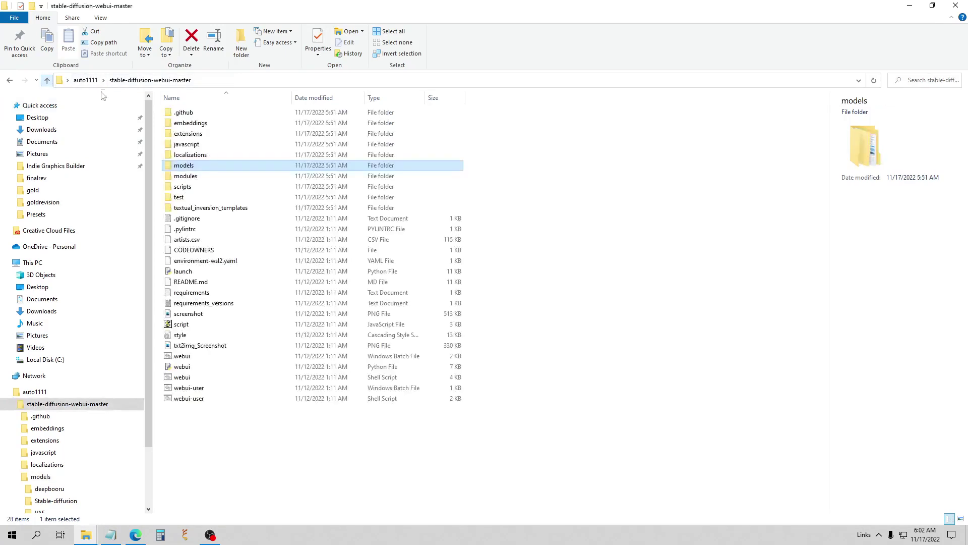
left_click(47, 80)
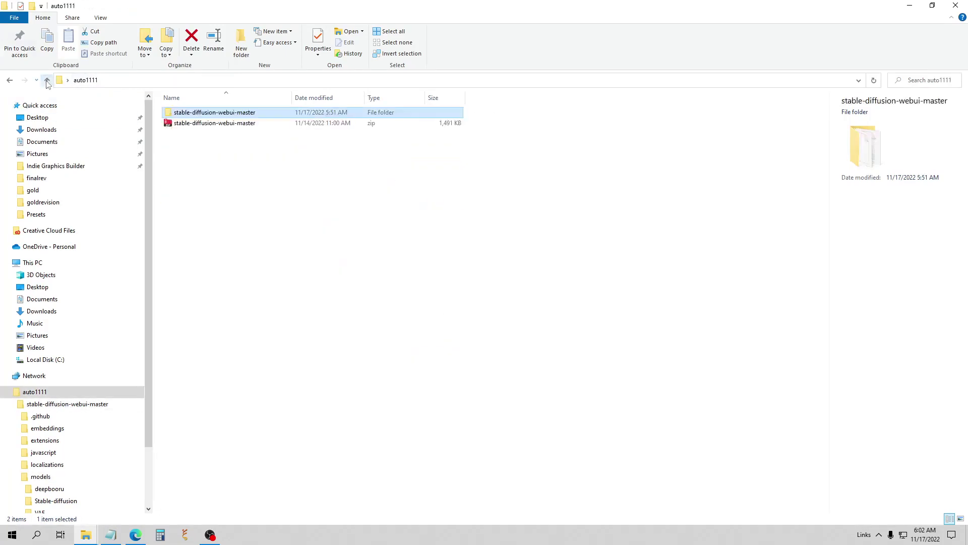
double_click(209, 113)
double_click(184, 165)
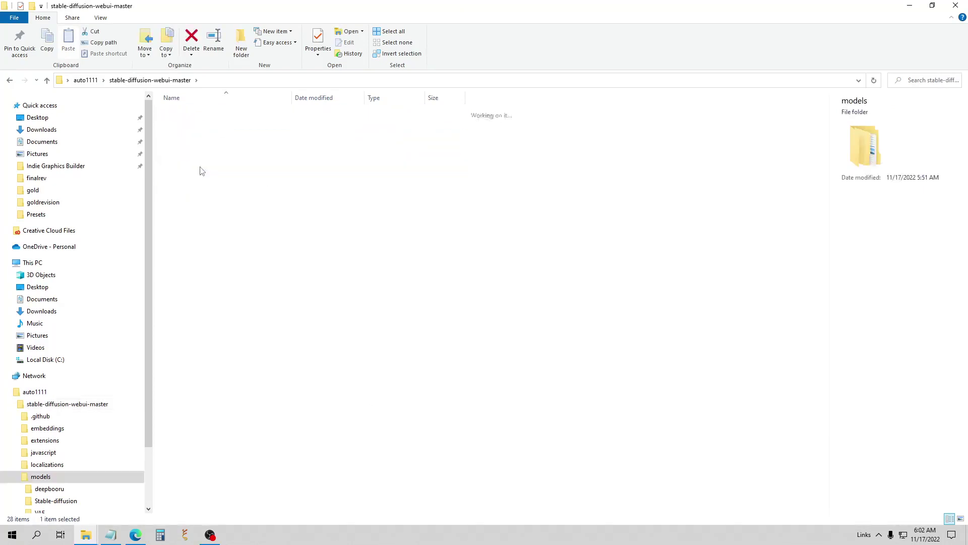
double_click(201, 123)
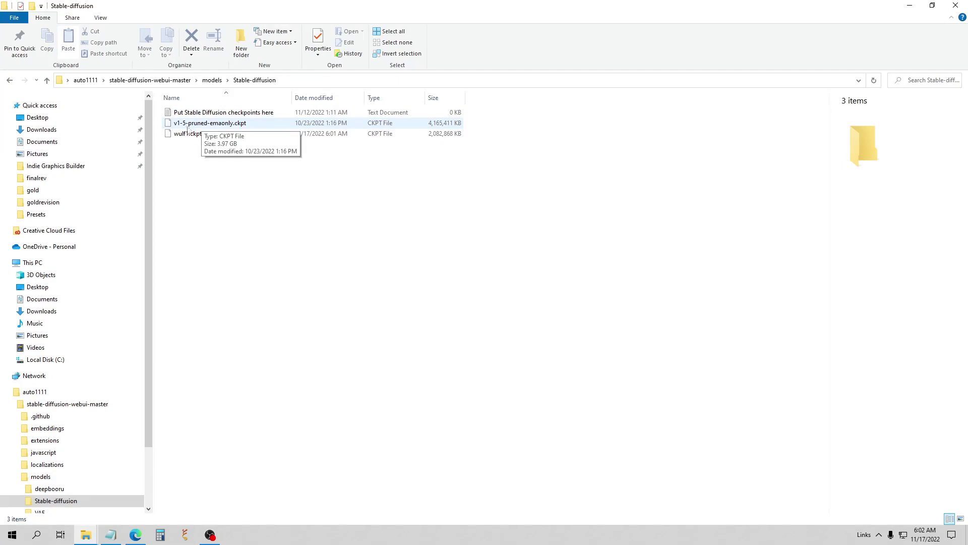
Run the webui-user Windows batch file in the stable-diffusion-webui-master folder
left_click(47, 81)
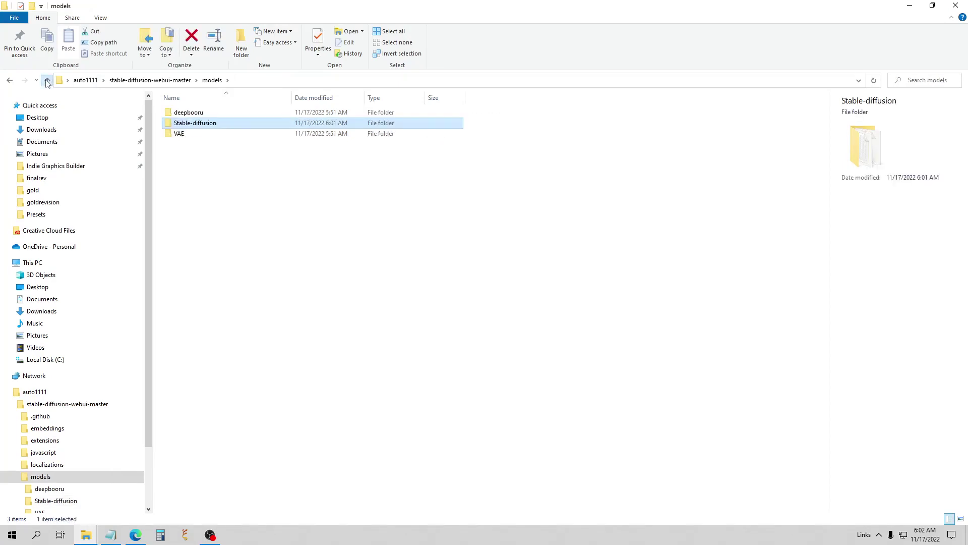
left_click(47, 80)
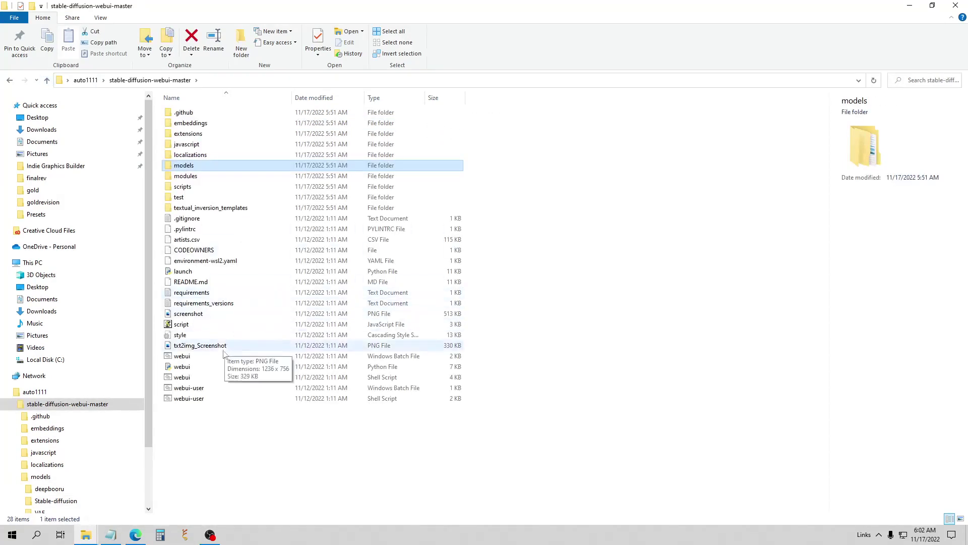
double_click(194, 387)
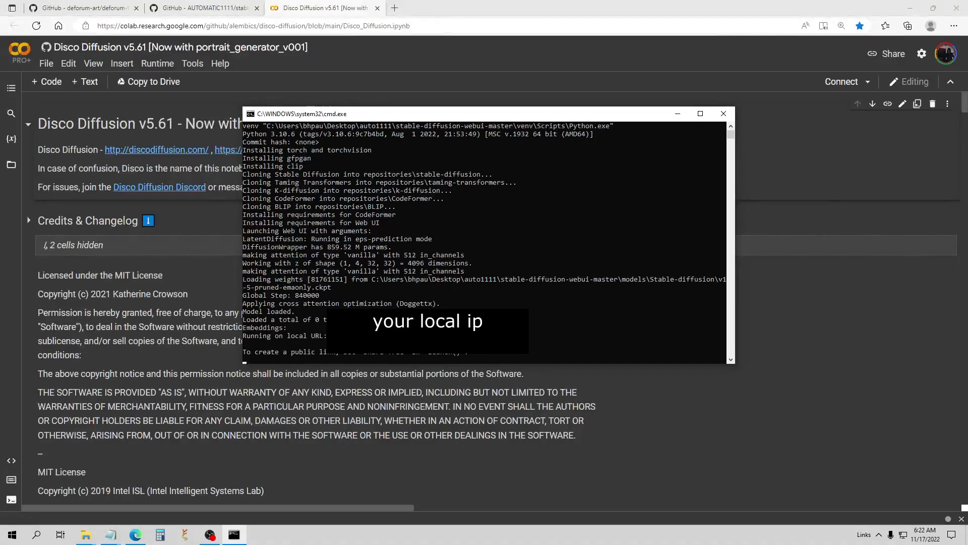
Copy the local URL from the command window and open it in the browser to load the web UI
left_click(383, 336)
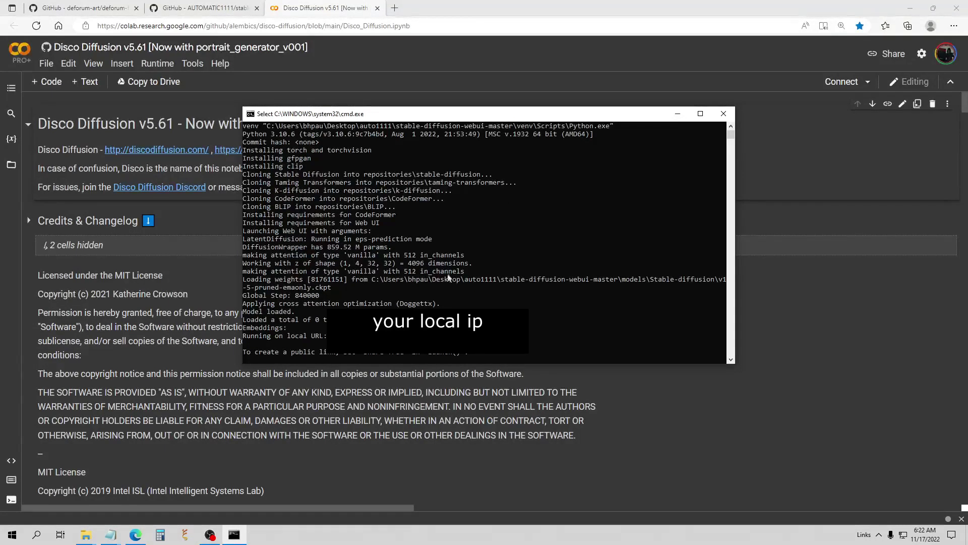
key("Escape")
key("alt+Tab")
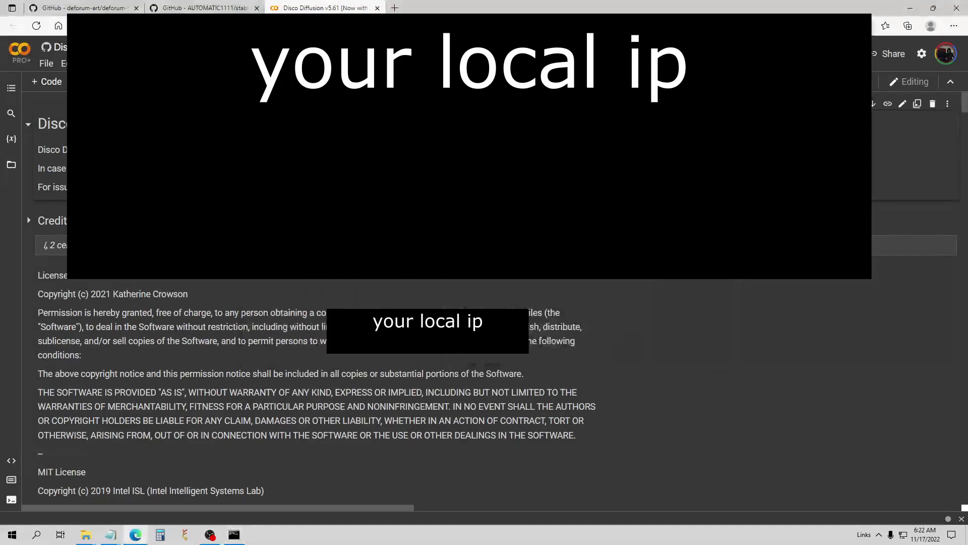
key("Return")
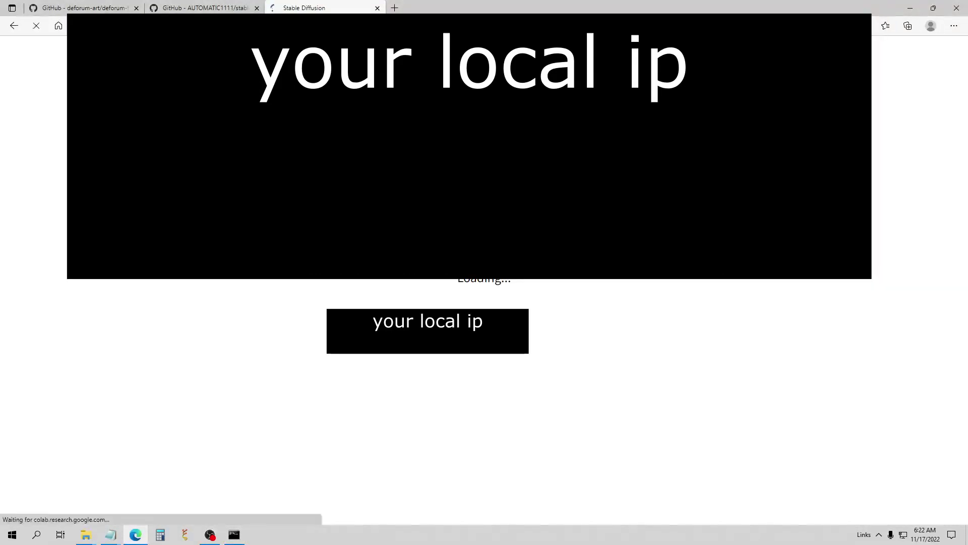
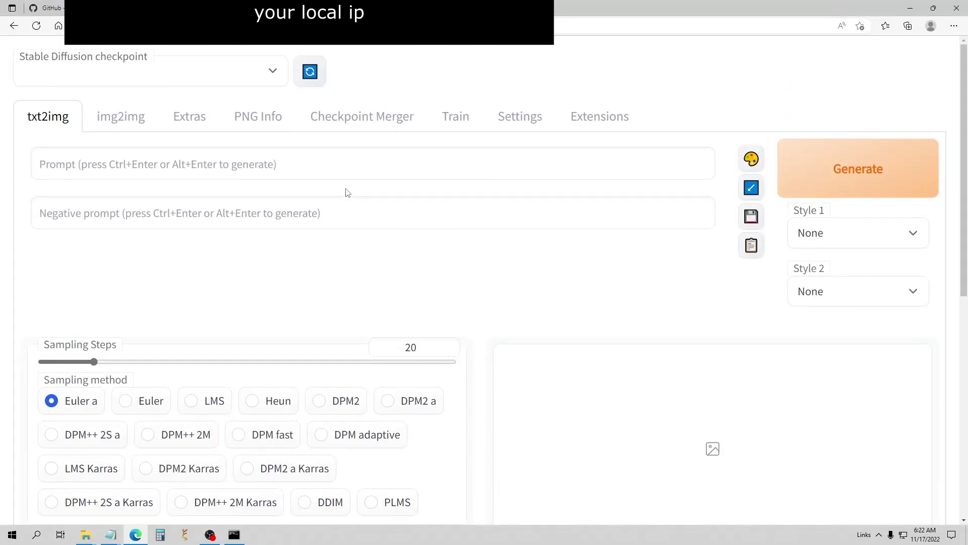
Look over the txt2img settings and choose v1-5-pruned-emaonly.ckpt as the Stable Diffusion checkpoint
scroll(343, 187, "down", 3)
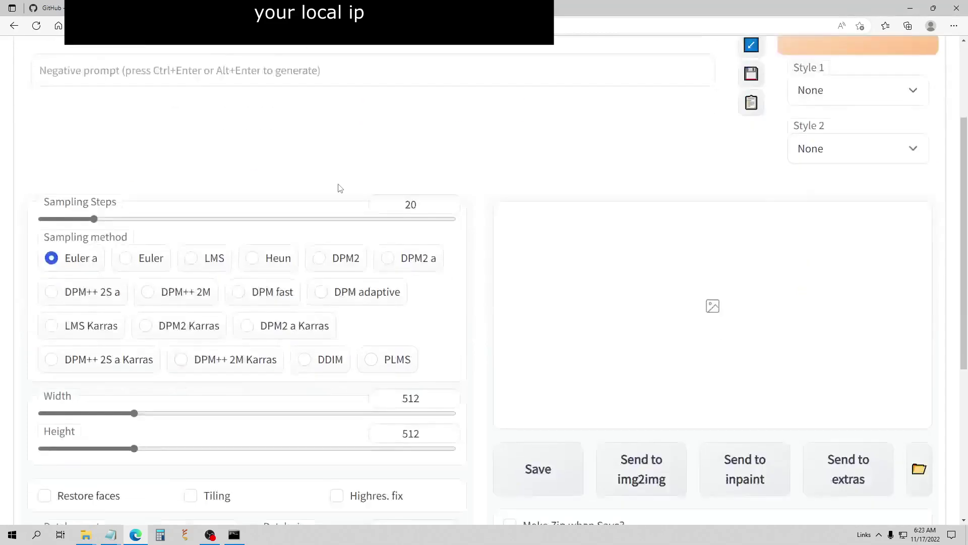
scroll(353, 192, "up", 3)
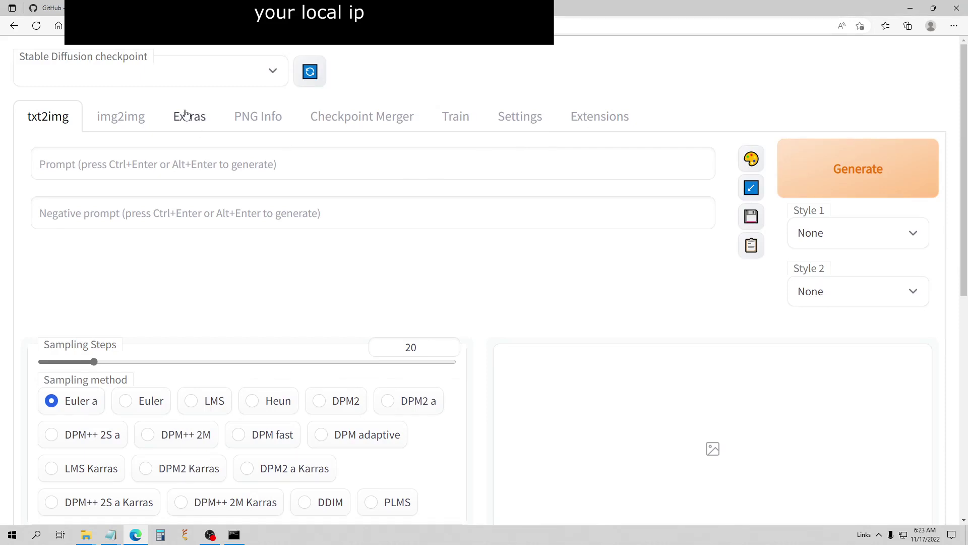
left_click(269, 75)
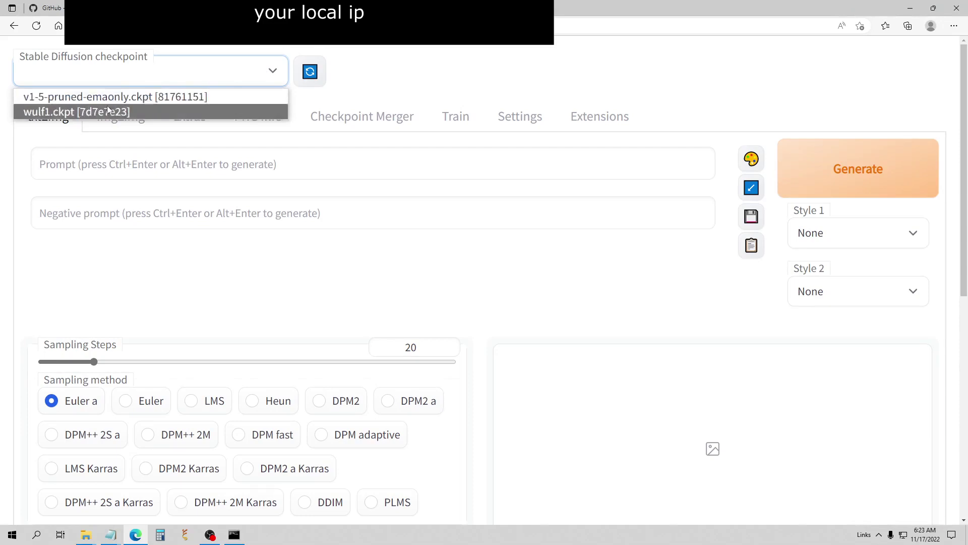
left_click(151, 96)
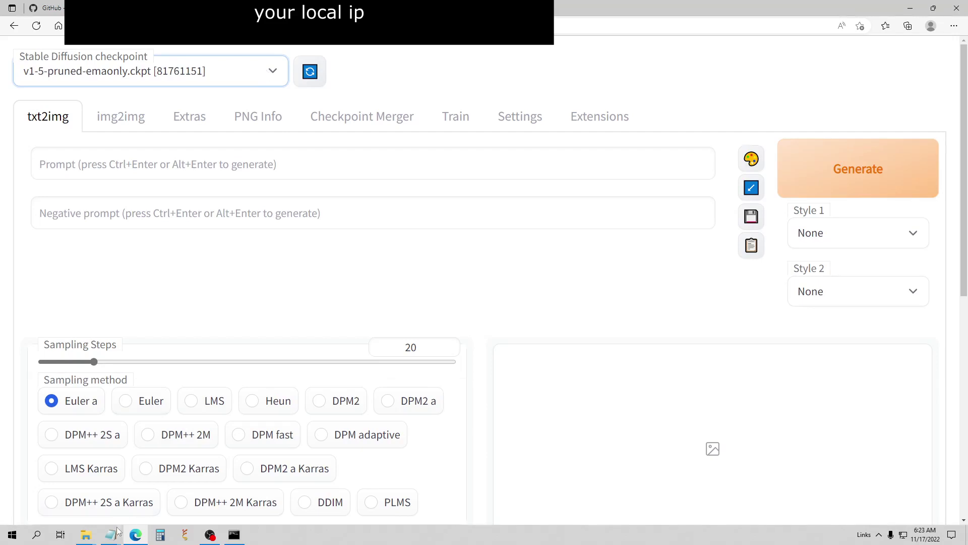
Examine the image generated from the wulf1 prompt together with its txt2img settings
mouse_move(112, 533)
left_click(250, 504)
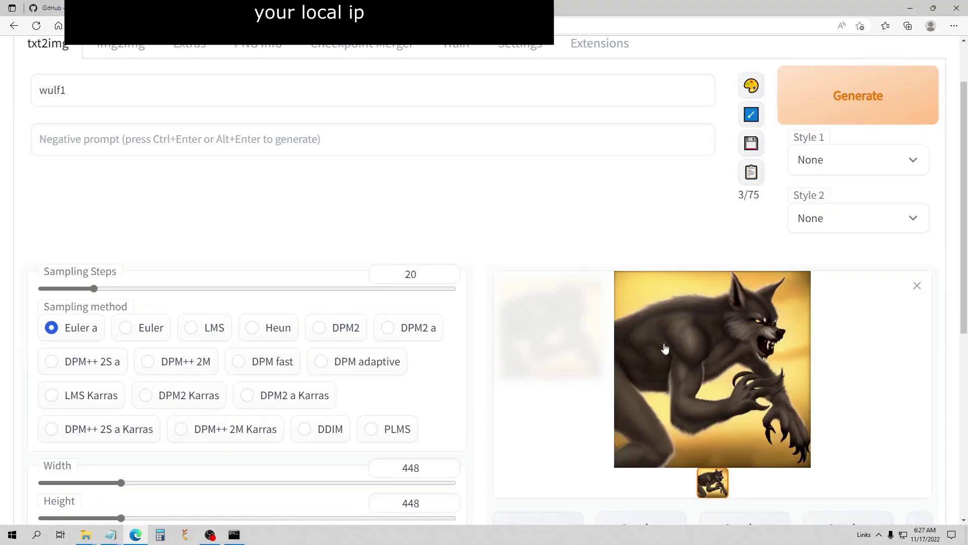
scroll(427, 268, "up", 2)
scroll(555, 282, "down", 3)
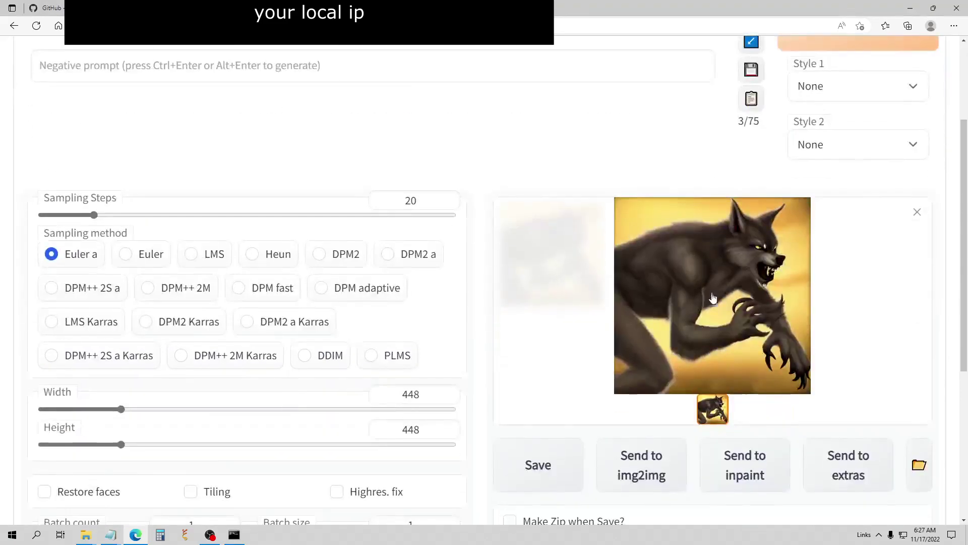
scroll(361, 225, "up", 3)
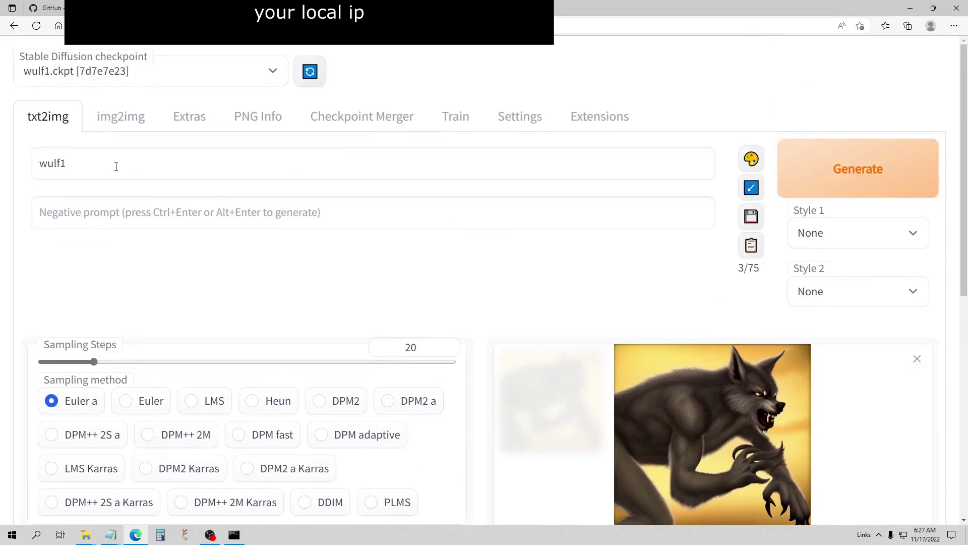
Copy the prompt line "wulf1 by Rafal Olbinski" from the wulf1readme file in Notepad
mouse_move(111, 535)
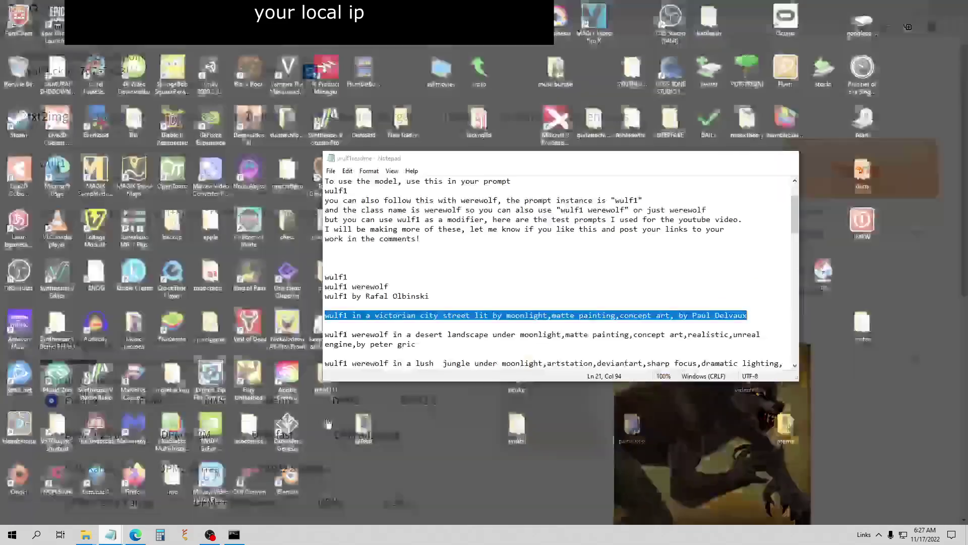
left_click(233, 497)
left_click_drag(429, 296, 324, 296)
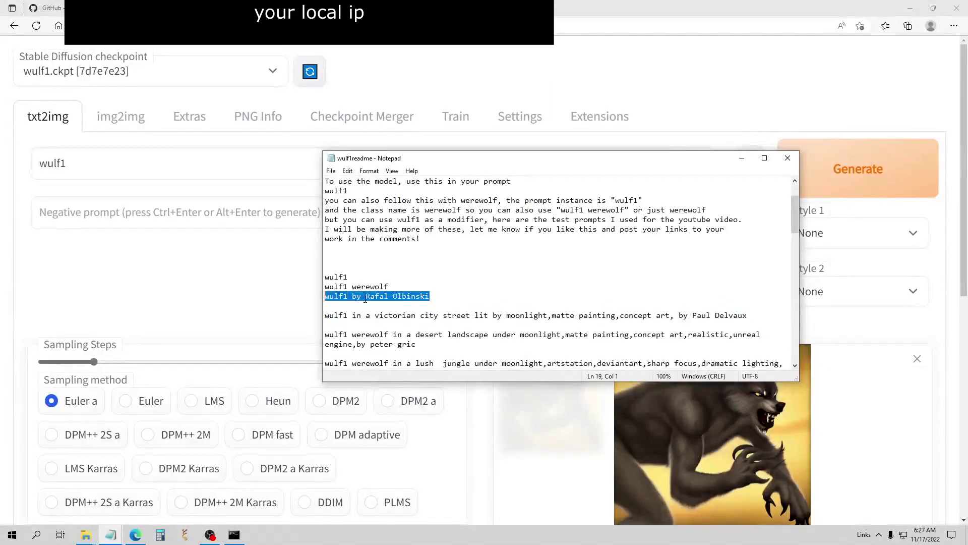
right_click(367, 301)
left_click(388, 331)
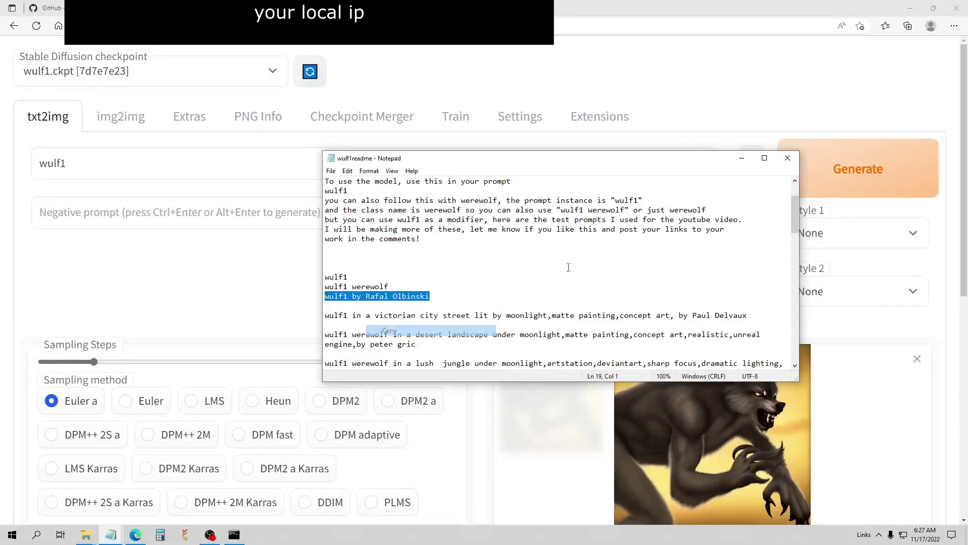
Replace the txt2img prompt with "wulf1 by Rafal Olbinski" and generate the image
left_click(741, 158)
left_click_drag(120, 159, 2, 163)
key("ctrl+v")
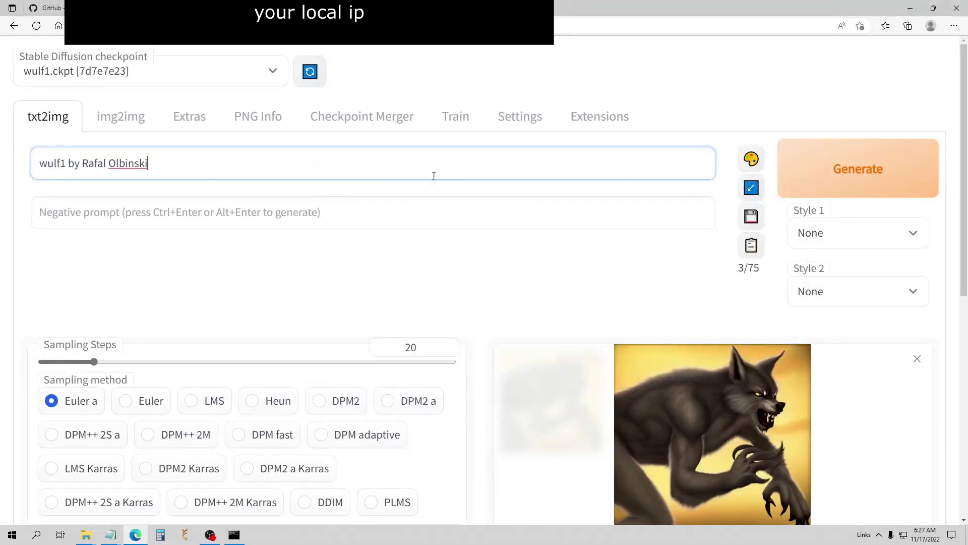
left_click(869, 166)
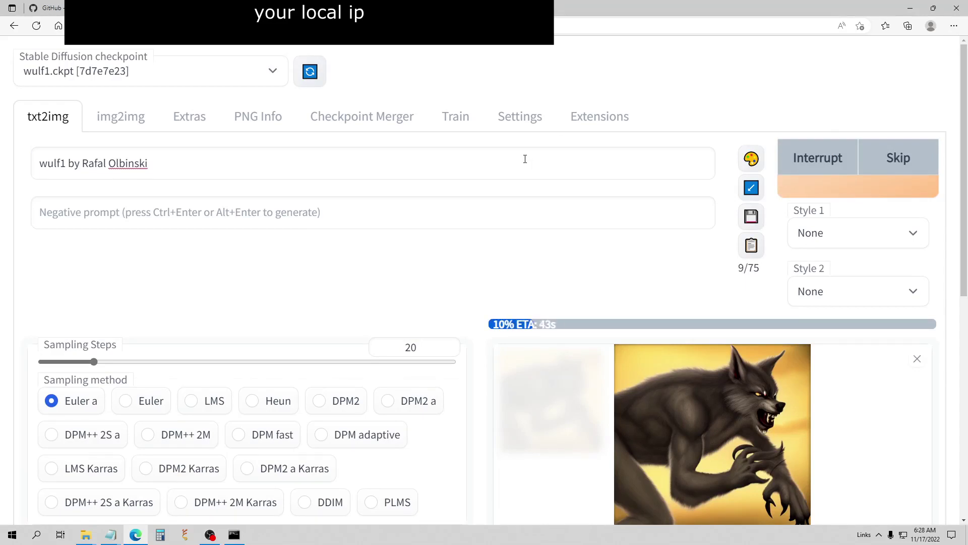
Review the available checkpoints, keeping wulf1.ckpt selected, and examine the sampling and size settings and the newly generated image
left_click(265, 70)
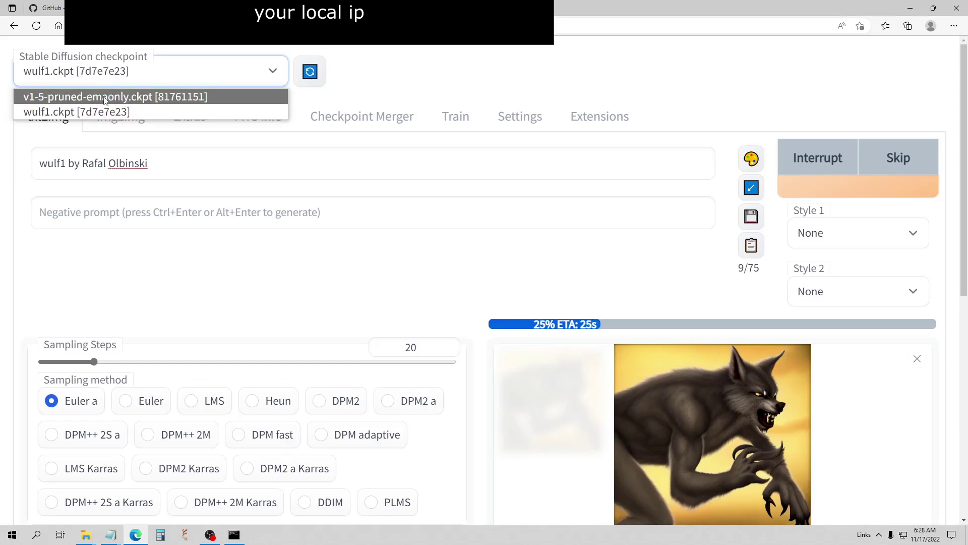
left_click(56, 113)
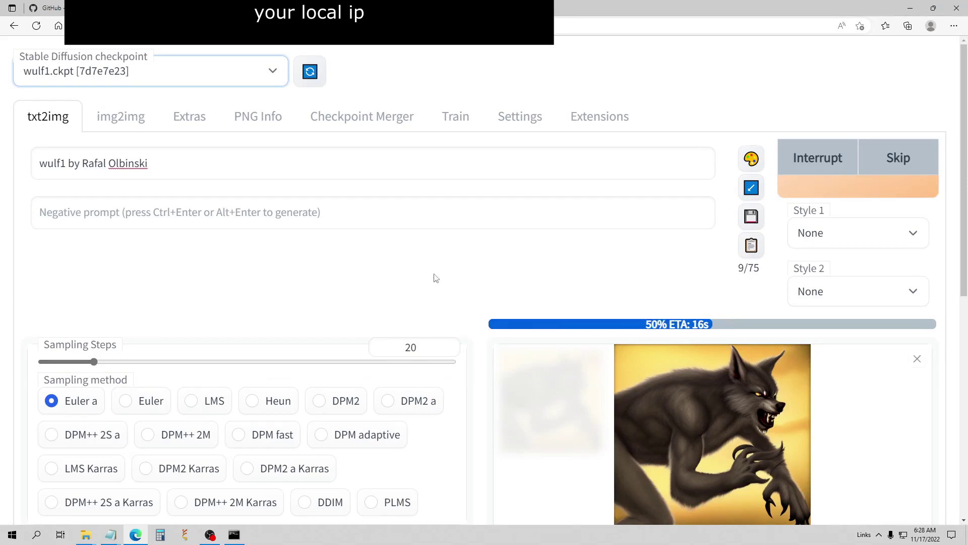
scroll(456, 270, "down", 1)
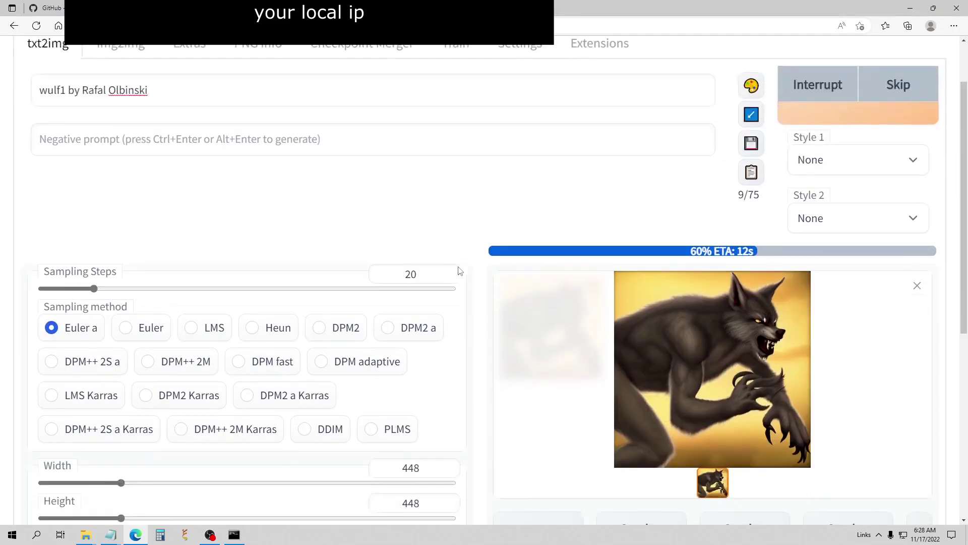
scroll(361, 227, "down", 2)
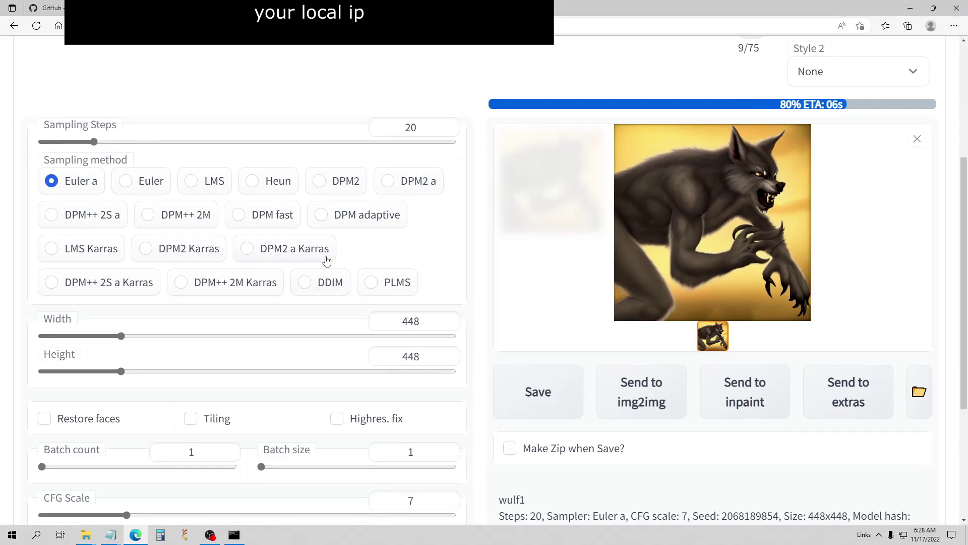
scroll(333, 257, "up", 1)
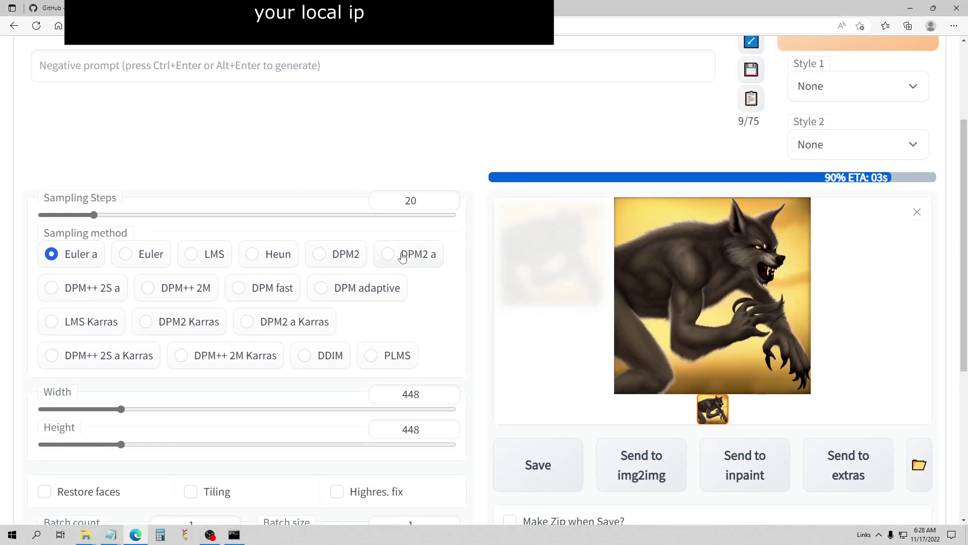
scroll(403, 257, "up", 2)
scroll(458, 197, "down", 3)
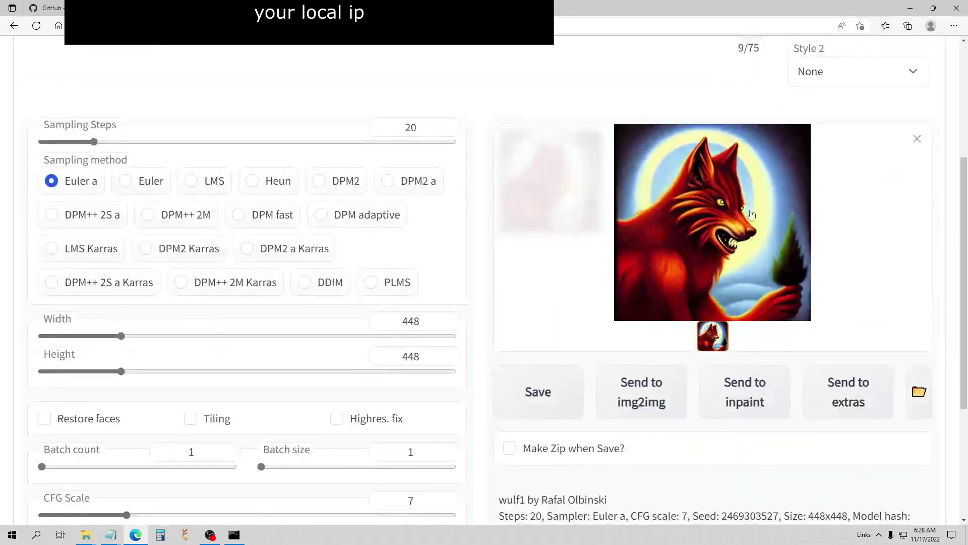
scroll(446, 164, "up", 3)
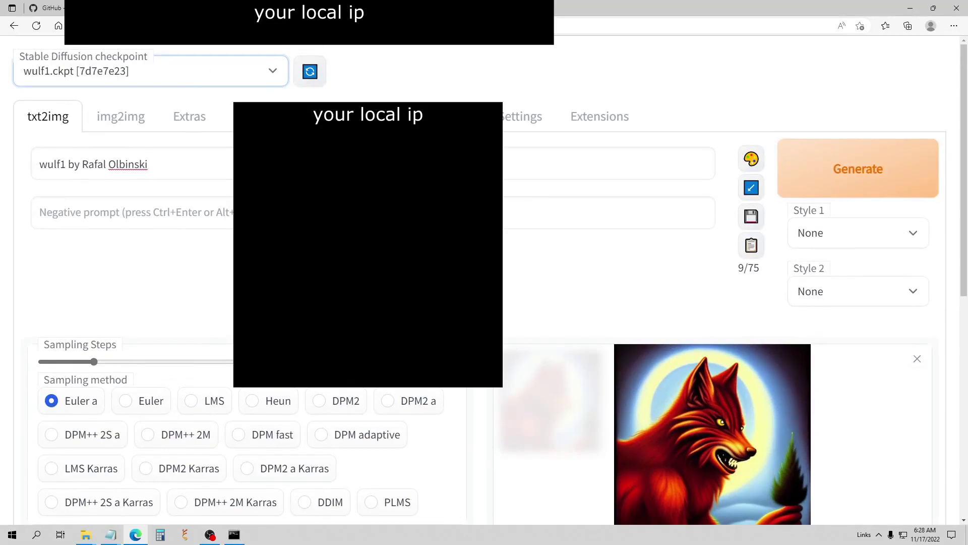
Review the model loading and image generation progress output in the web UI's command window
left_click(234, 535)
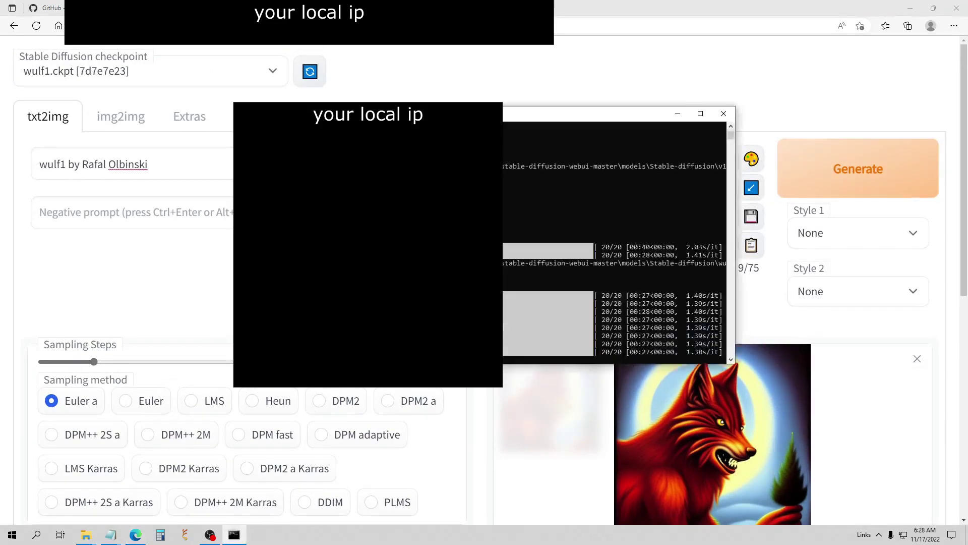
scroll(513, 266, "down", 2)
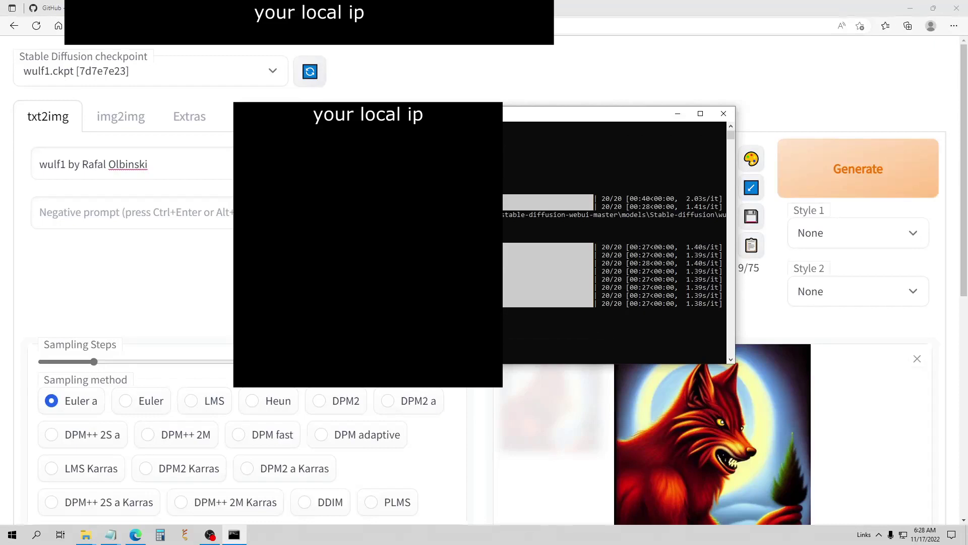
scroll(614, 215, "down", 3)
scroll(614, 215, "up", 3)
scroll(506, 262, "up", 2)
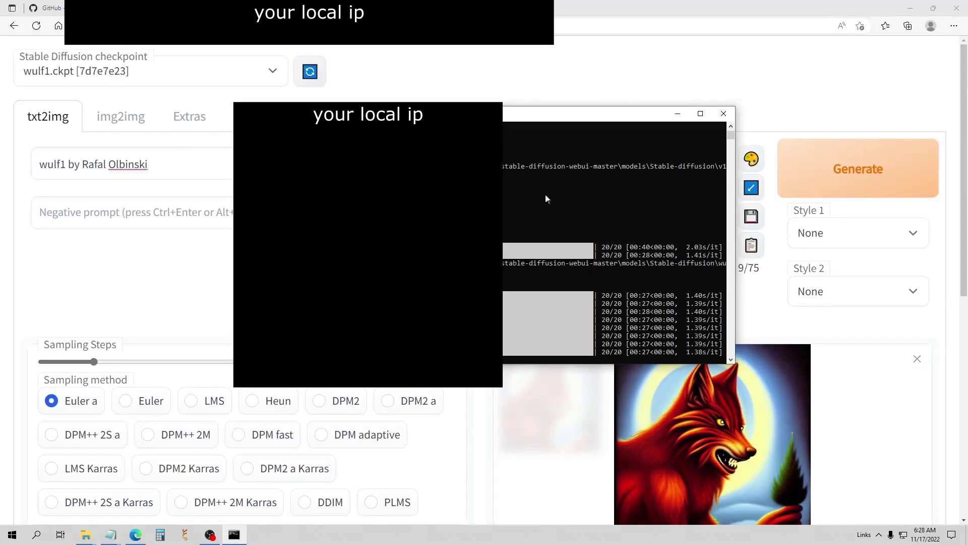
Close the command window to shut down the web UI and return to the stable-diffusion-webui README on GitHub
left_click(724, 114)
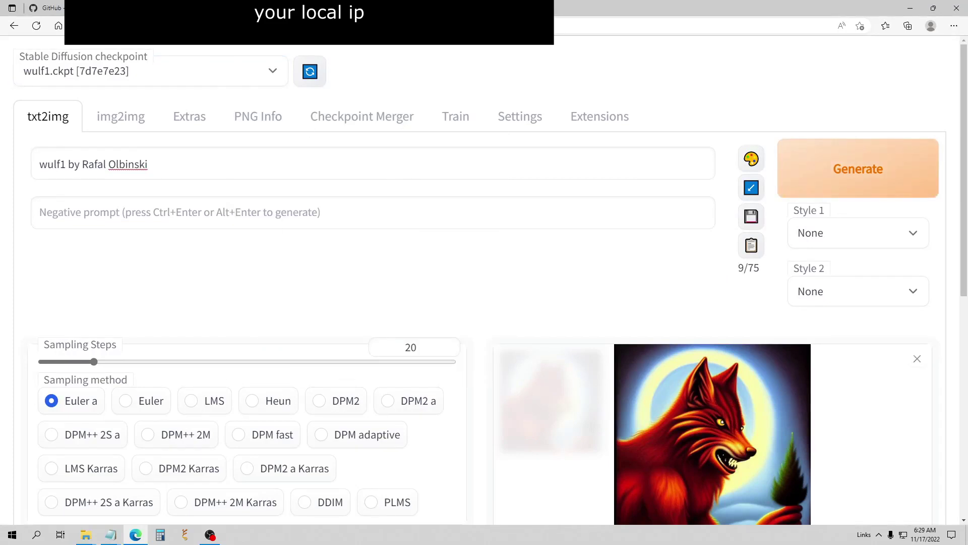
left_click(487, 7)
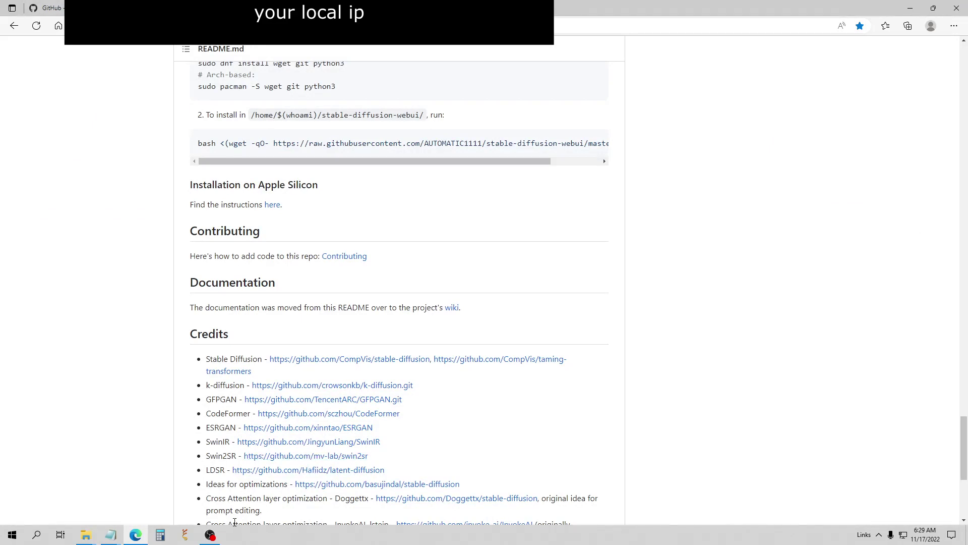
Review the file list and Getting Started instructions in the deforum-for-automatic1111-webui repository on GitHub
key("ctrl+1")
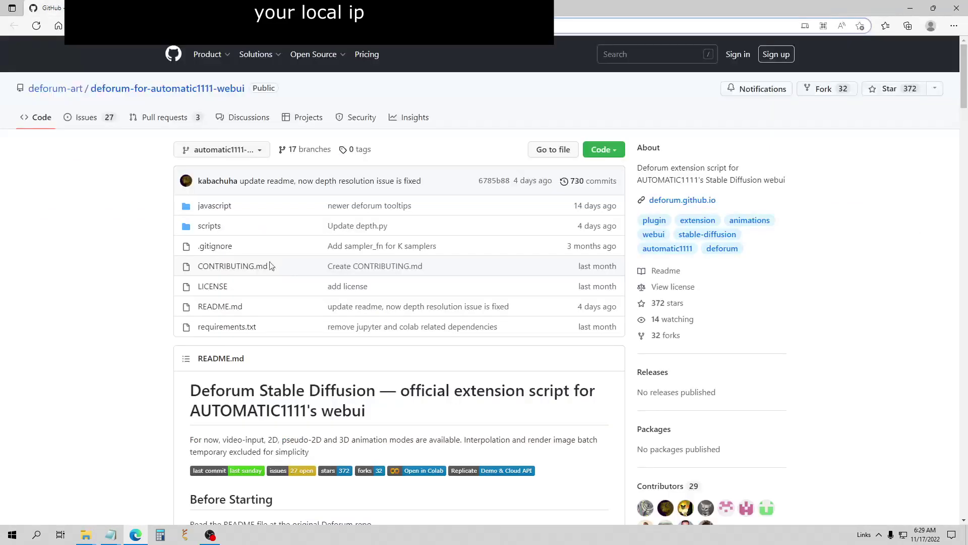
scroll(320, 260, "down", 2)
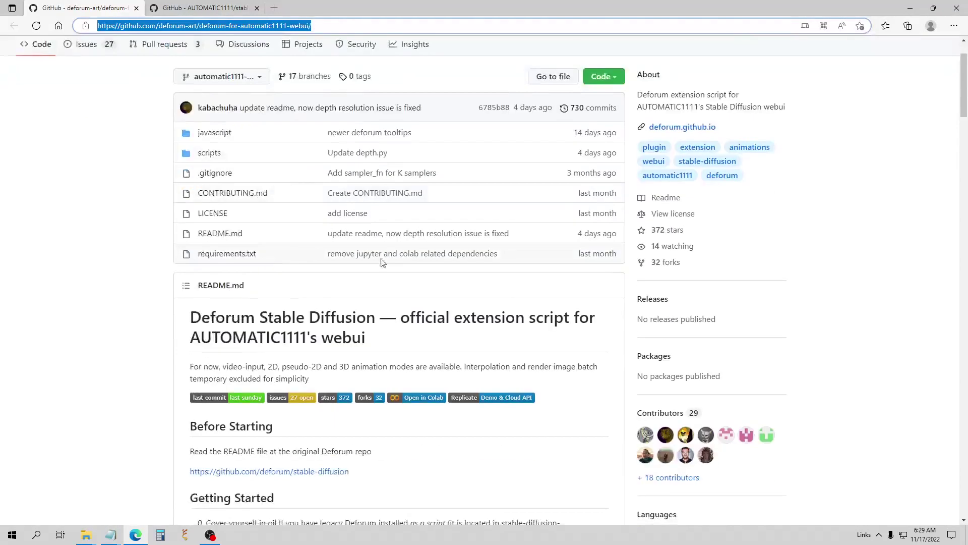
scroll(281, 257, "down", 3)
scroll(284, 258, "up", 2)
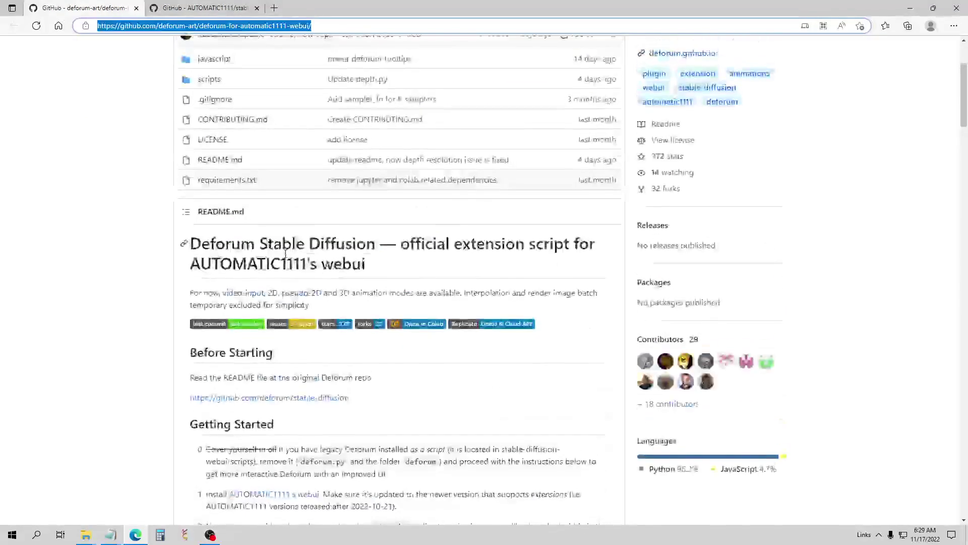
scroll(314, 259, "up", 3)
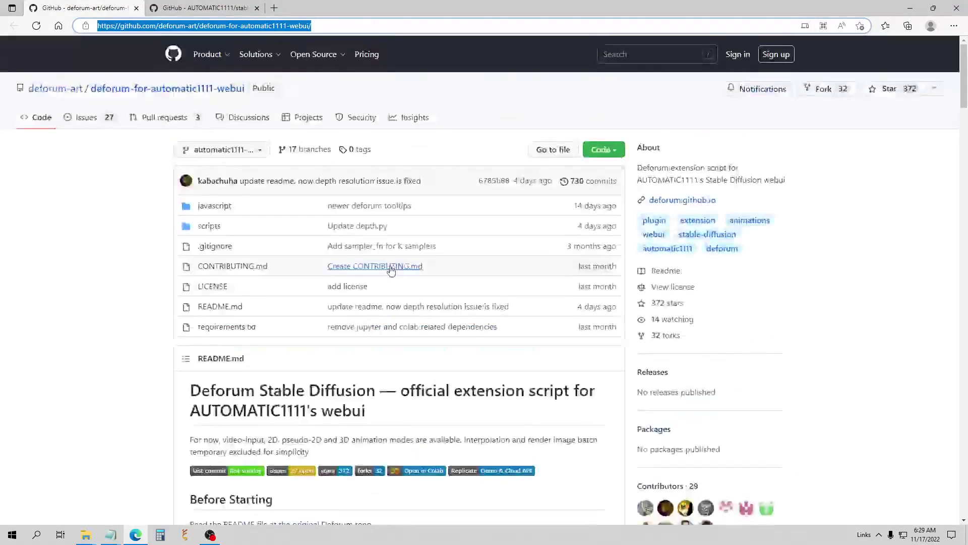
scroll(293, 302, "down", 6)
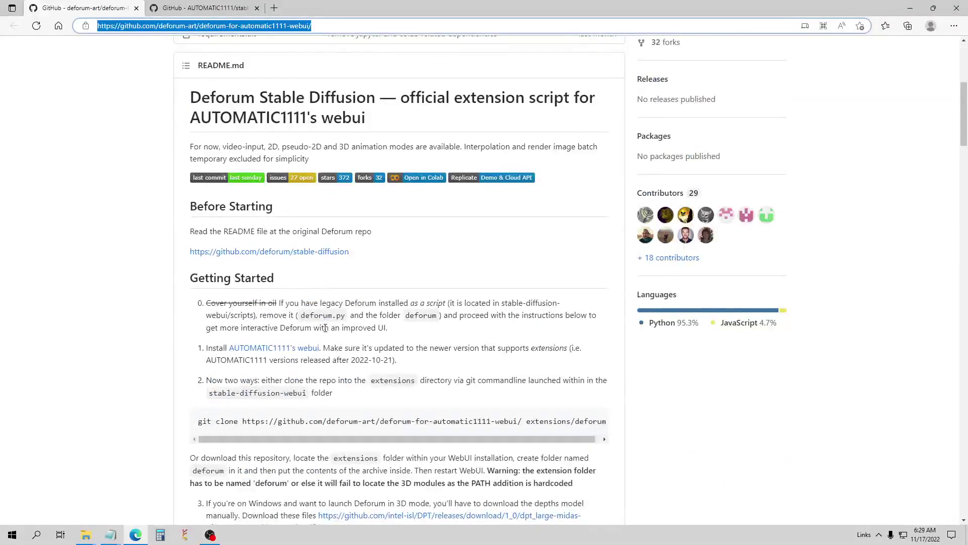
scroll(362, 301, "down", 2)
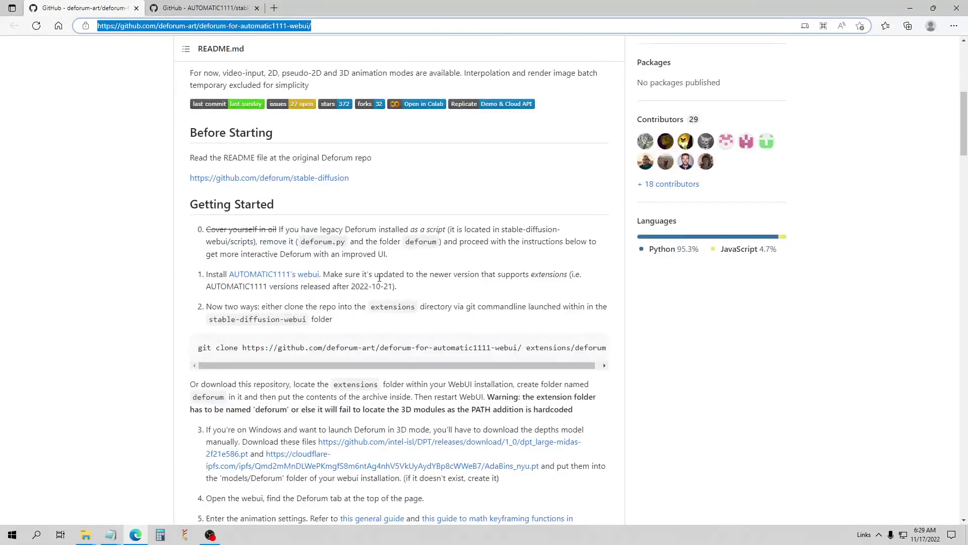
scroll(379, 278, "down", 2)
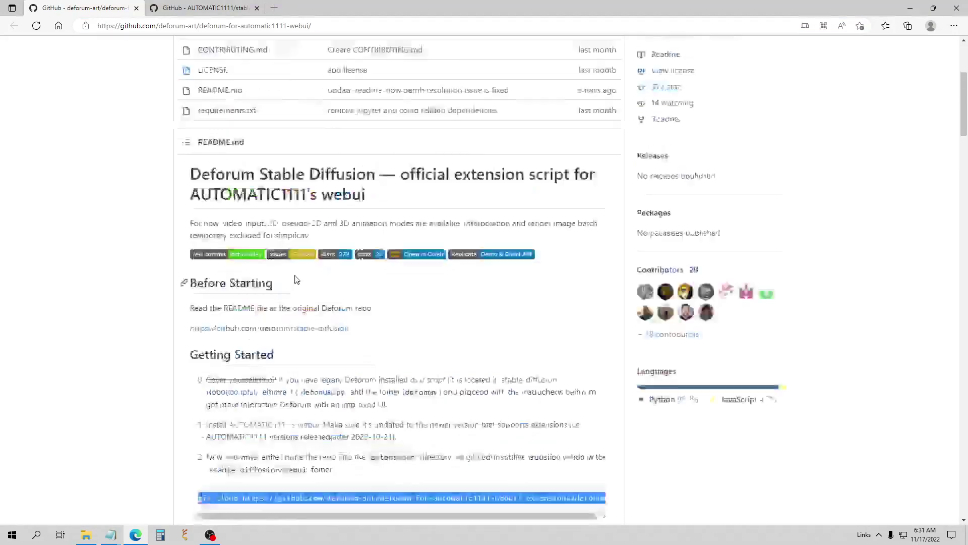
Download the deforum-for-automatic1111-webui repository as a ZIP archive
scroll(501, 287, "up", 4)
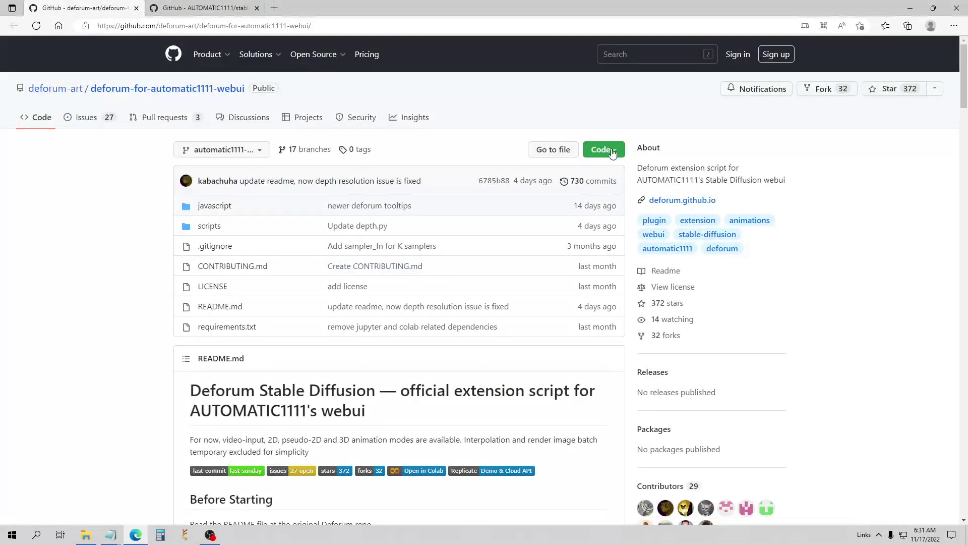
scroll(418, 308, "down", 5)
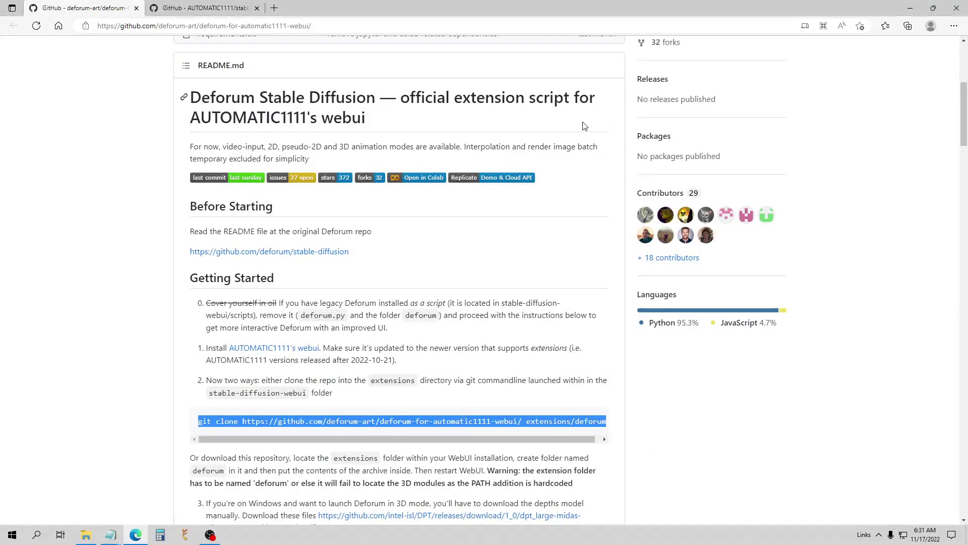
scroll(578, 181, "up", 3)
scroll(579, 180, "up", 3)
left_click(613, 151)
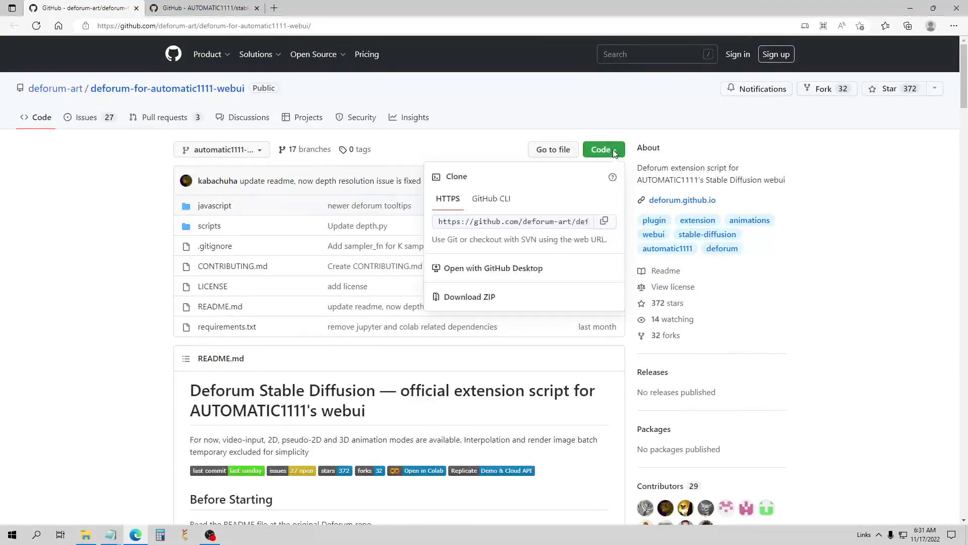
left_click(462, 298)
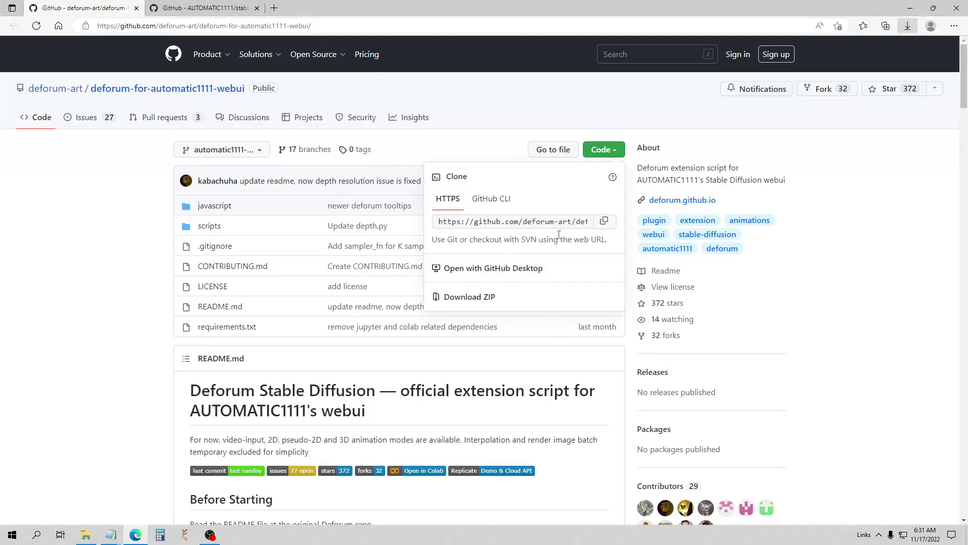
Switch to File Explorer and create a folder named deforum inside the extensions folder of stable-diffusion-webui-master
scroll(308, 252, "down", 9)
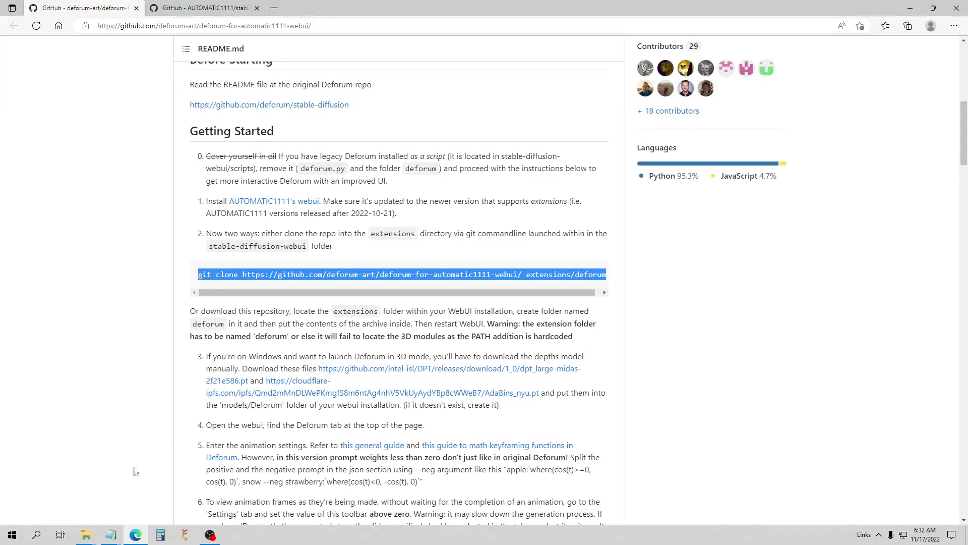
left_click(84, 537)
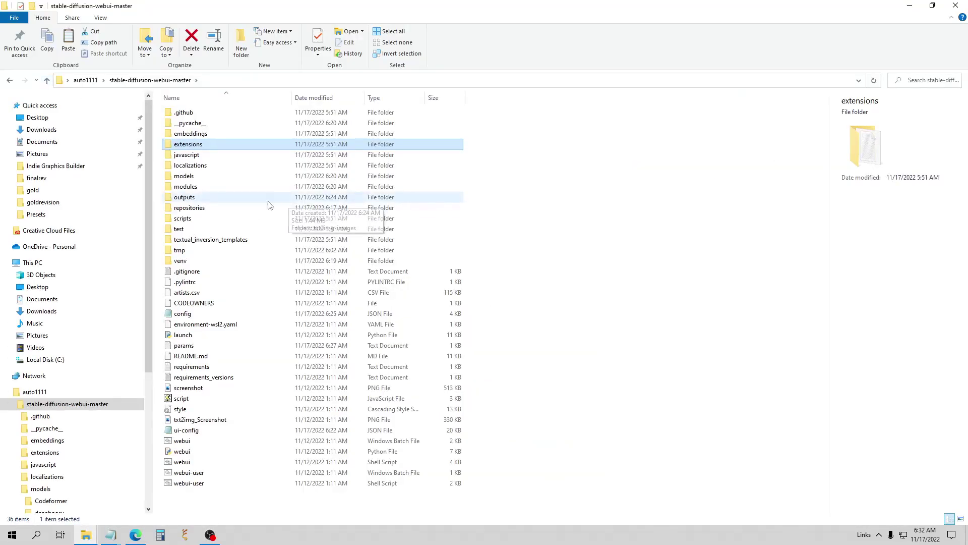
double_click(197, 144)
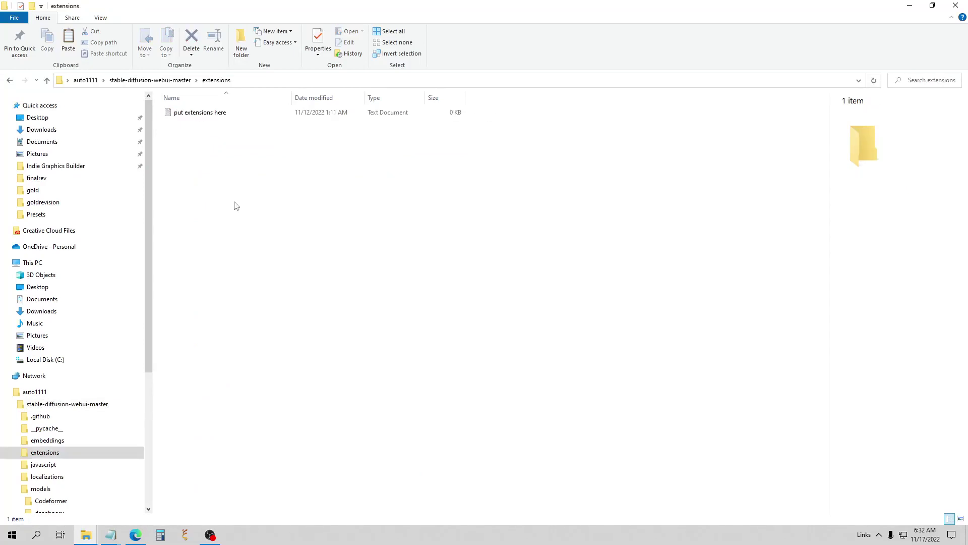
right_click(218, 206)
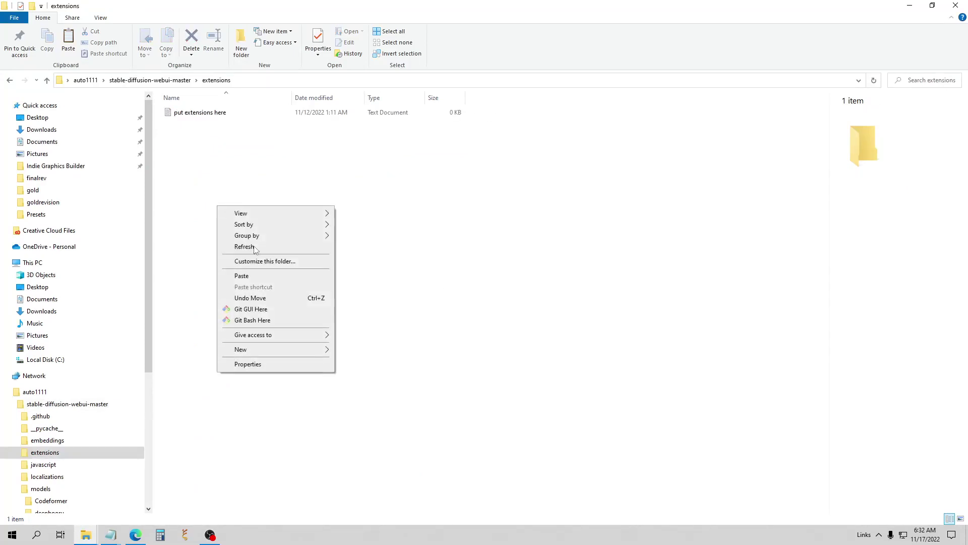
mouse_move(270, 348)
left_click(356, 351)
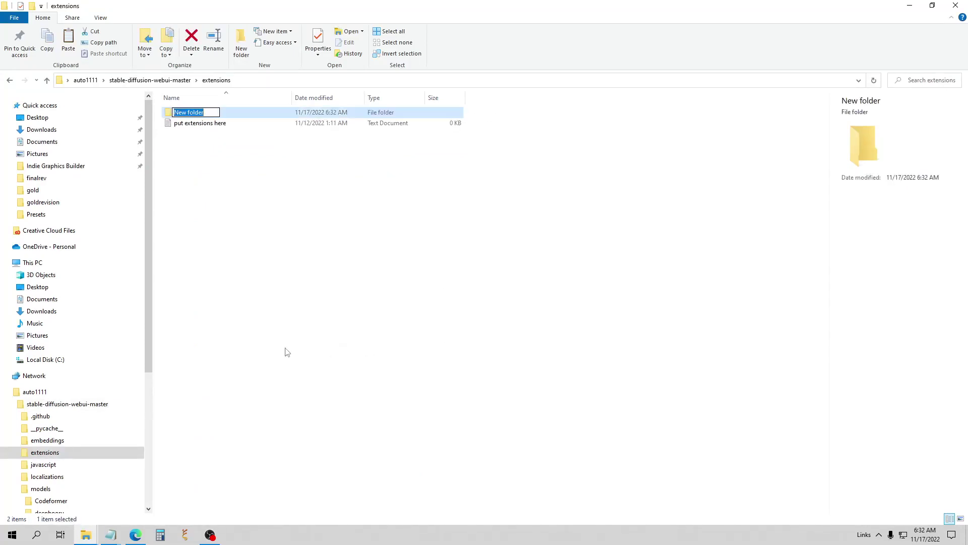
type("deforum")
key("Return")
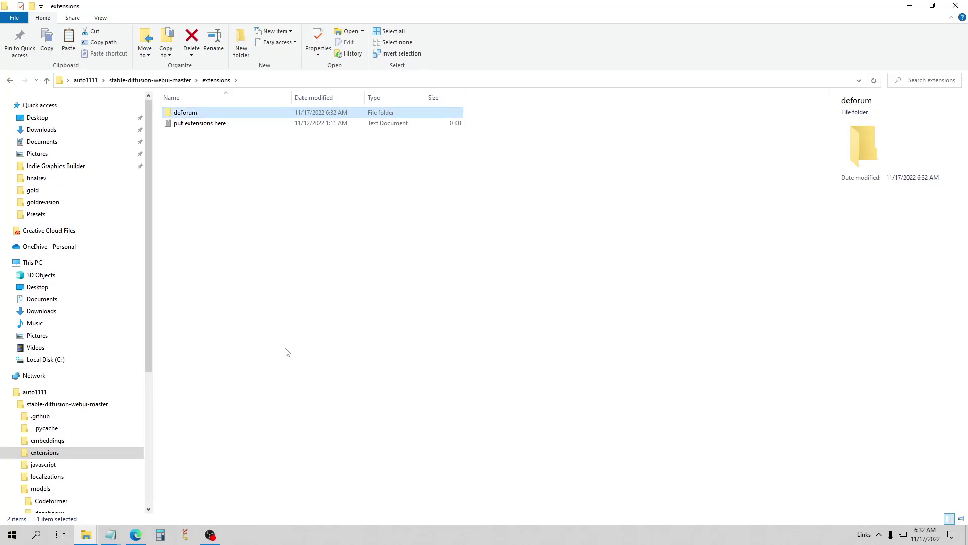
Paste the downloaded Deforum ZIP into the new deforum folder and extract it there
double_click(198, 113)
right_click(219, 151)
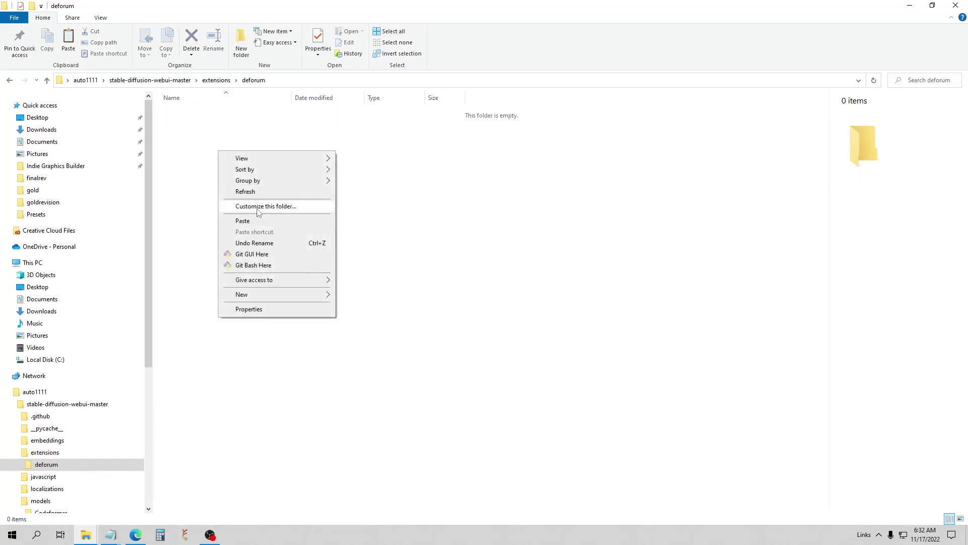
left_click(244, 221)
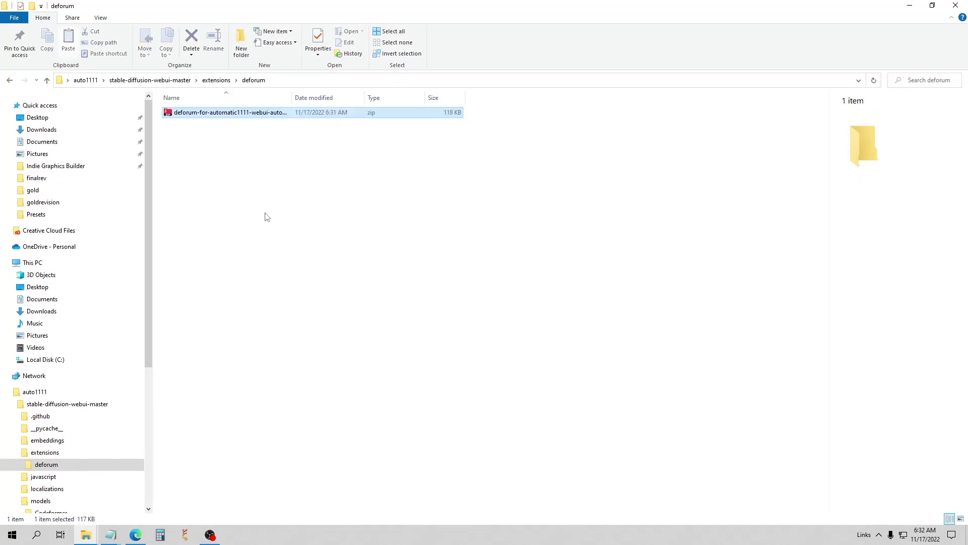
right_click(239, 119)
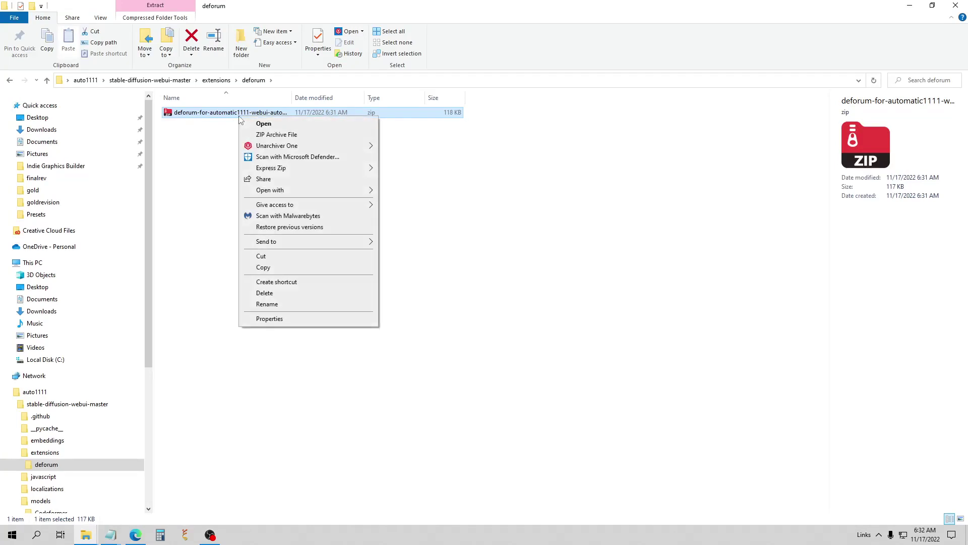
left_click(273, 168)
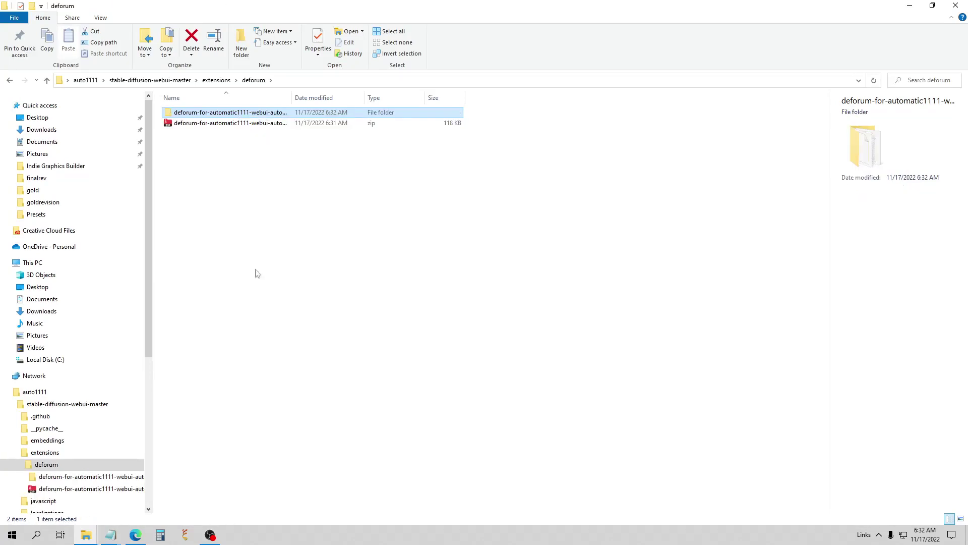
Rename the extracted deforum-for-automatic1111-webui folder as deforum
right_click(222, 115)
left_click(280, 366)
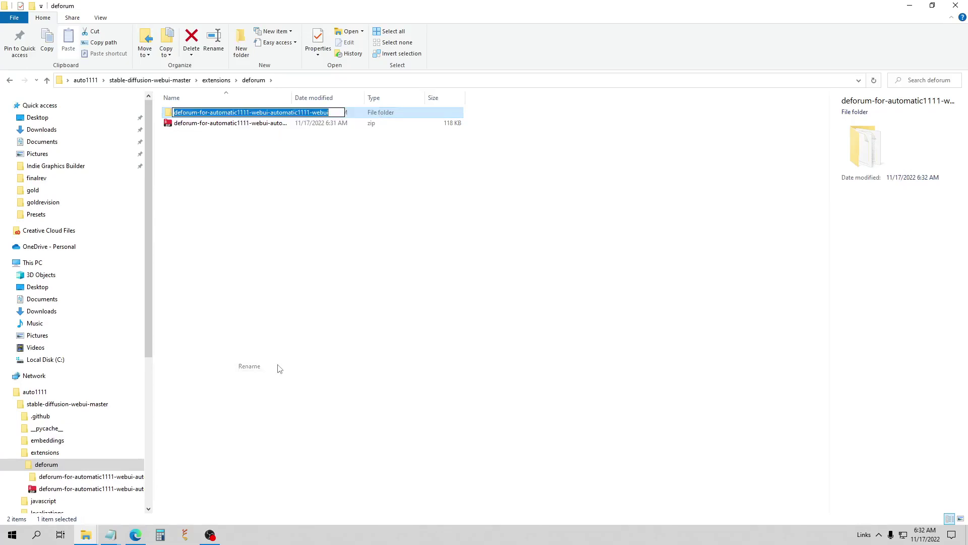
type("deforum")
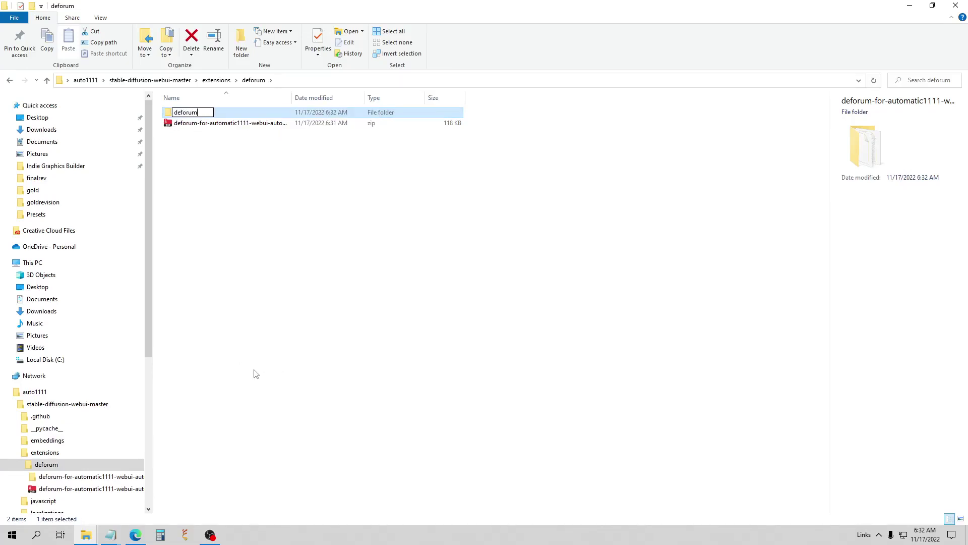
key("Return")
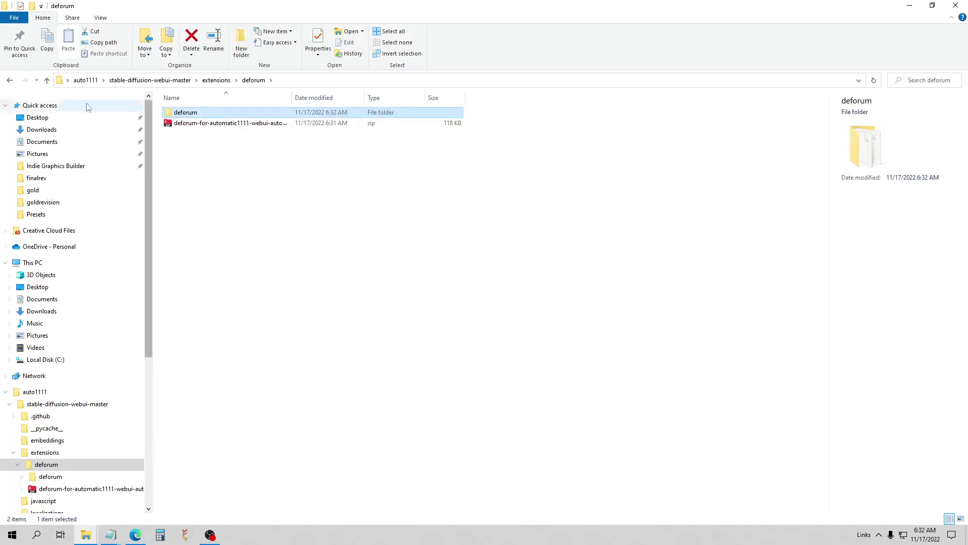
Move the inner deforum folder up into extensions, merging it with the existing deforum folder, and check the merged contents
left_click(47, 80)
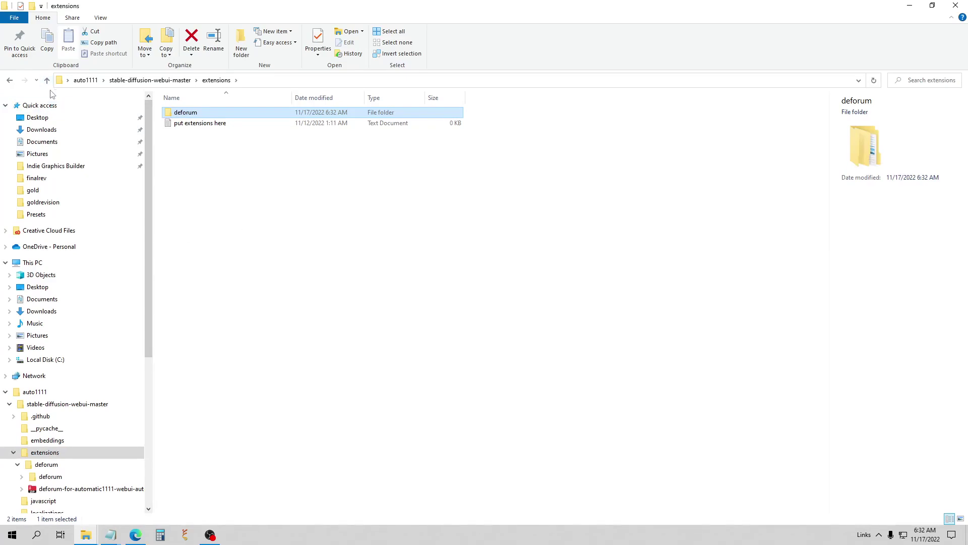
double_click(197, 116)
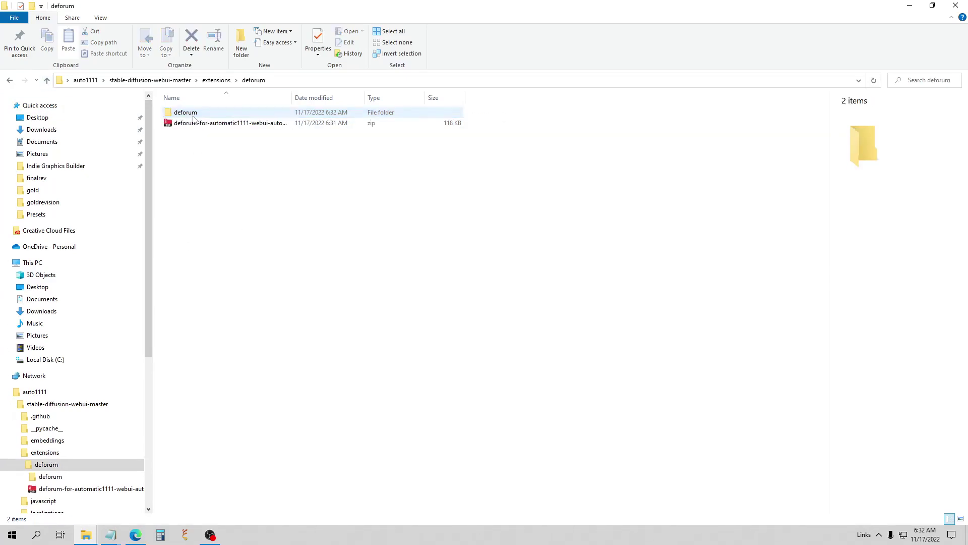
left_click(193, 117)
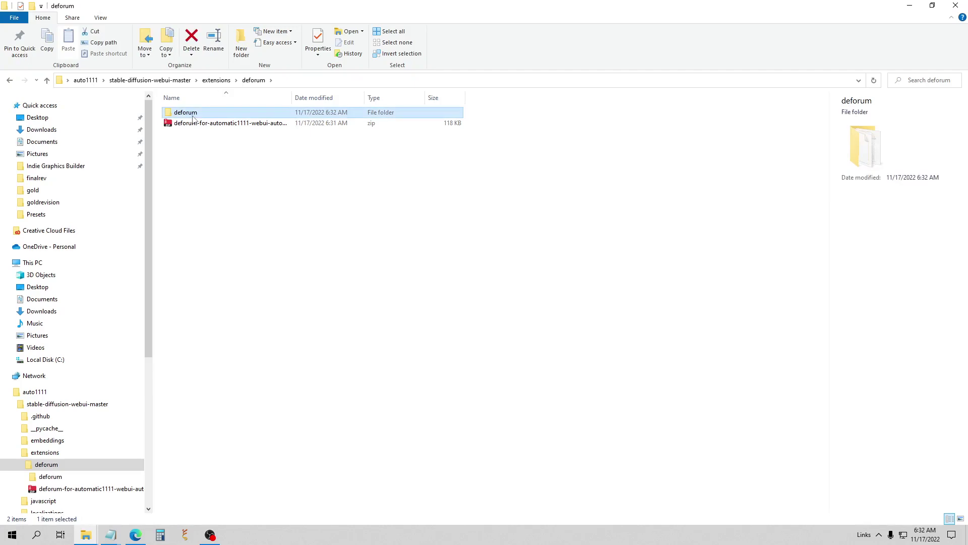
right_click(194, 119)
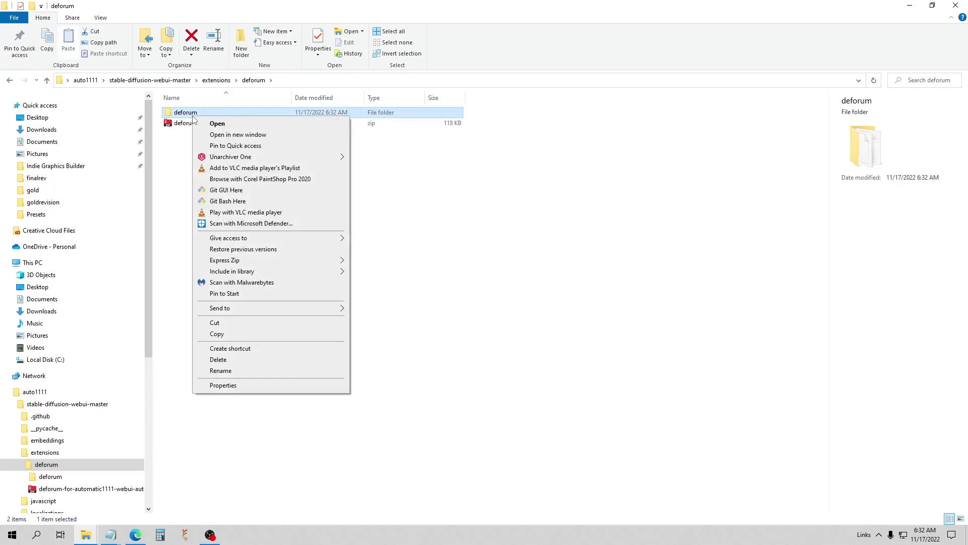
left_click(231, 321)
left_click(47, 80)
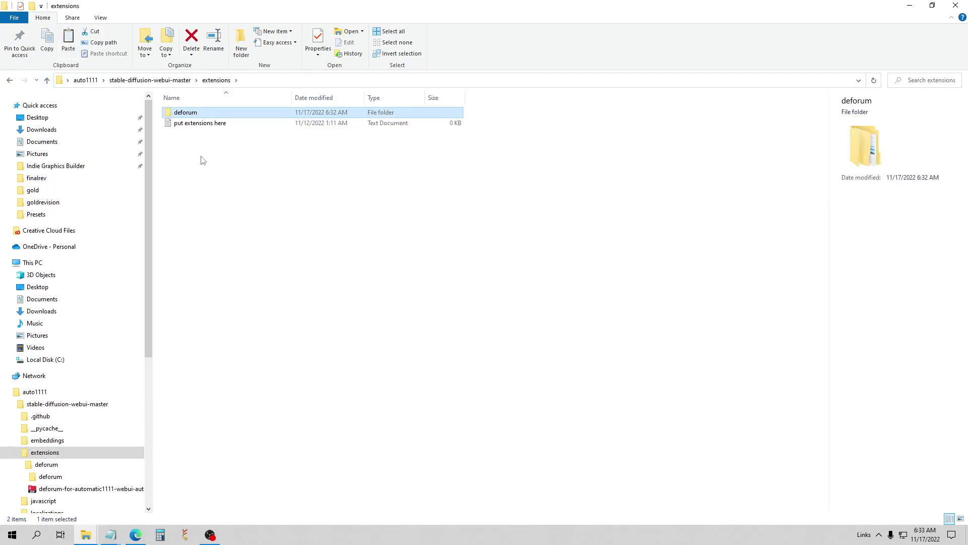
right_click(200, 160)
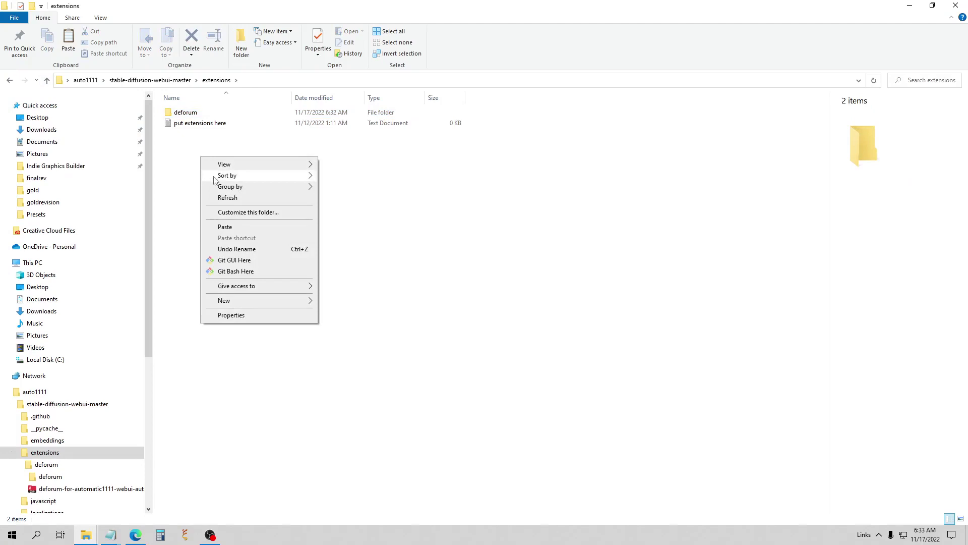
left_click(224, 226)
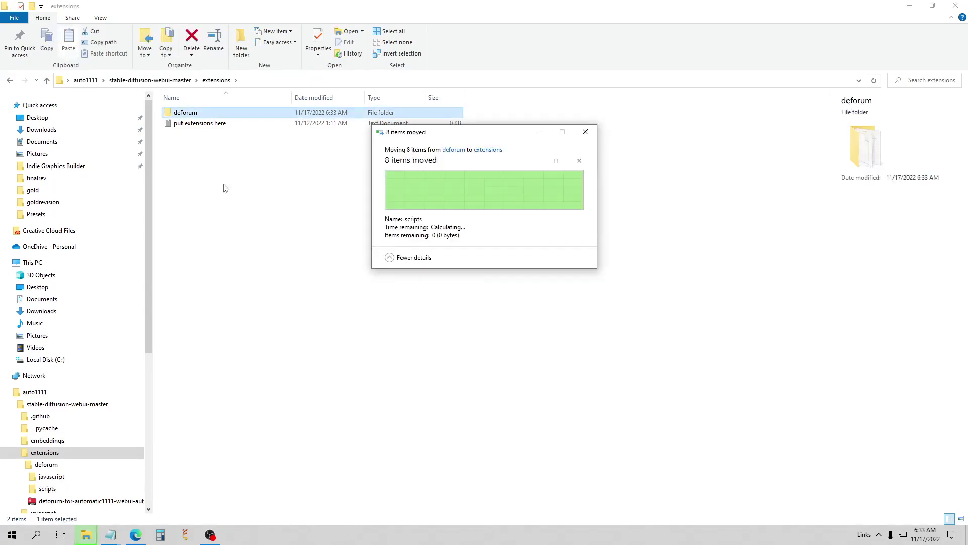
double_click(191, 115)
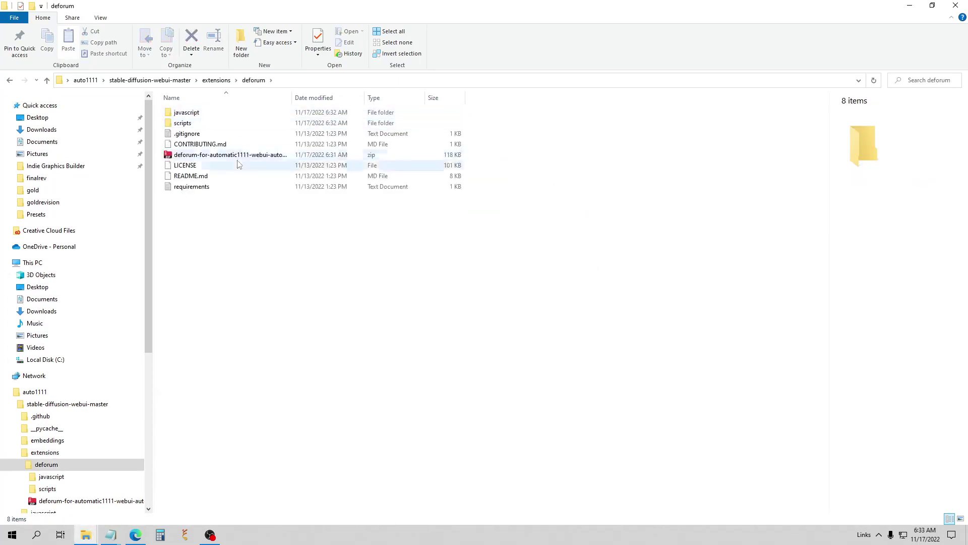
Return to the stable-diffusion-webui-master folder and run the webui Python file
left_click(47, 81)
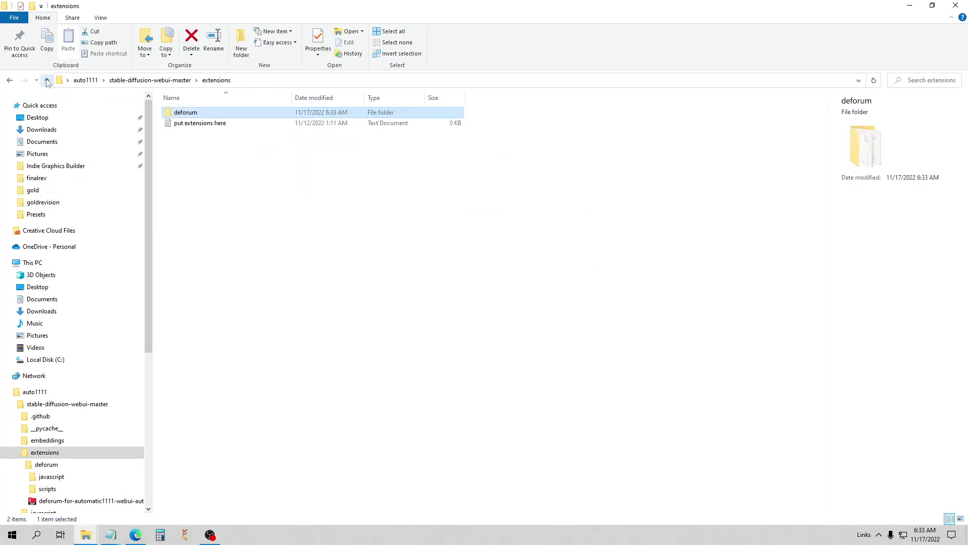
left_click(47, 80)
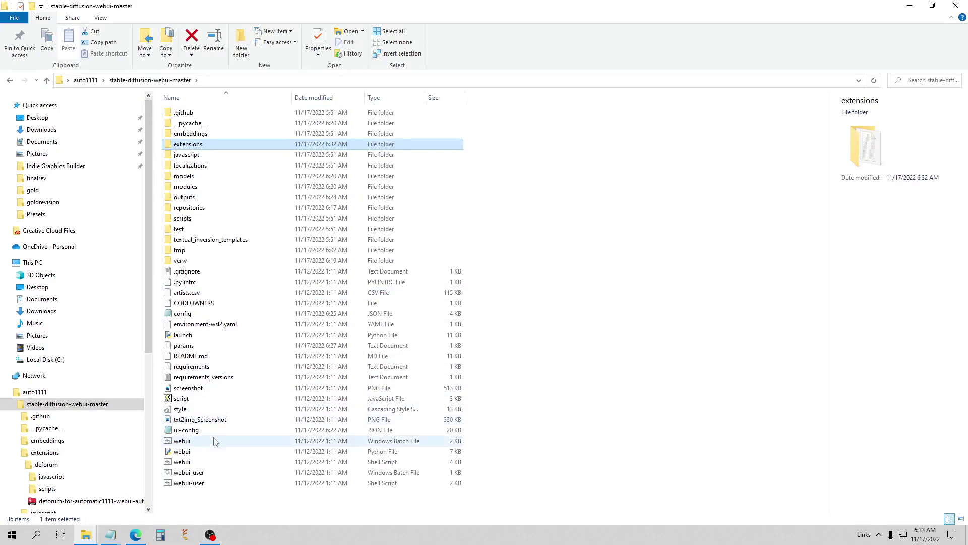
double_click(198, 452)
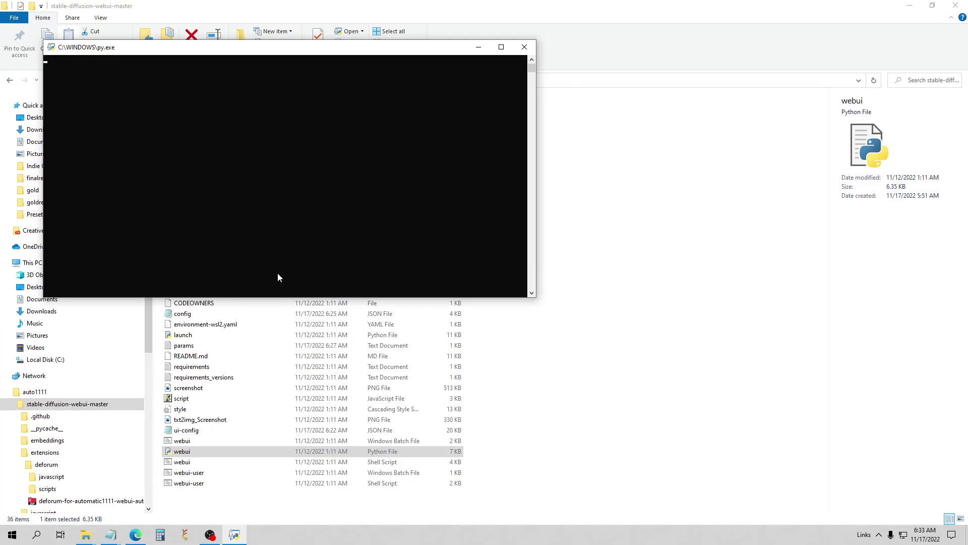
Switch to the Deforum GitHub page in the browser and download the depth model files dpt_large-midas-2f21e586.pt and AdaBins_nyu.pt
key("alt+Tab")
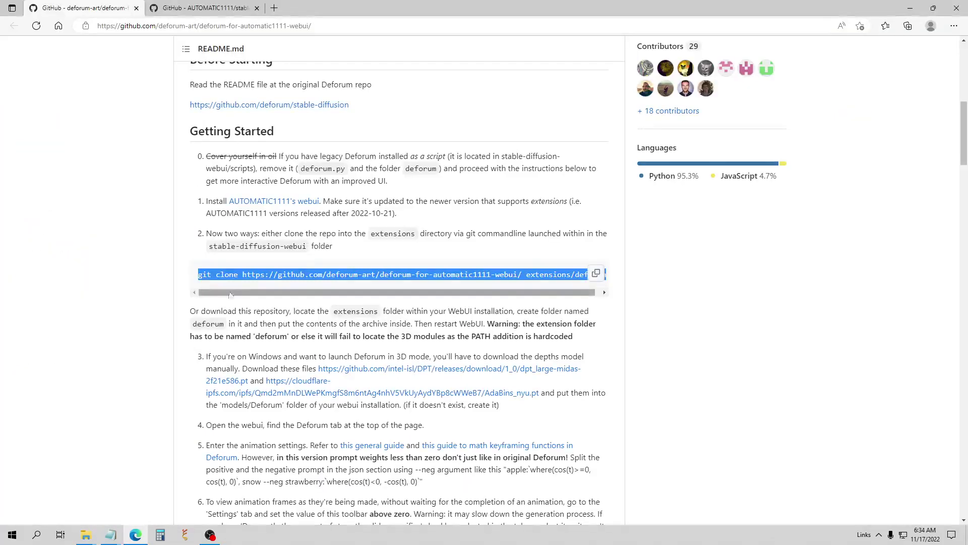
scroll(239, 296, "down", 2)
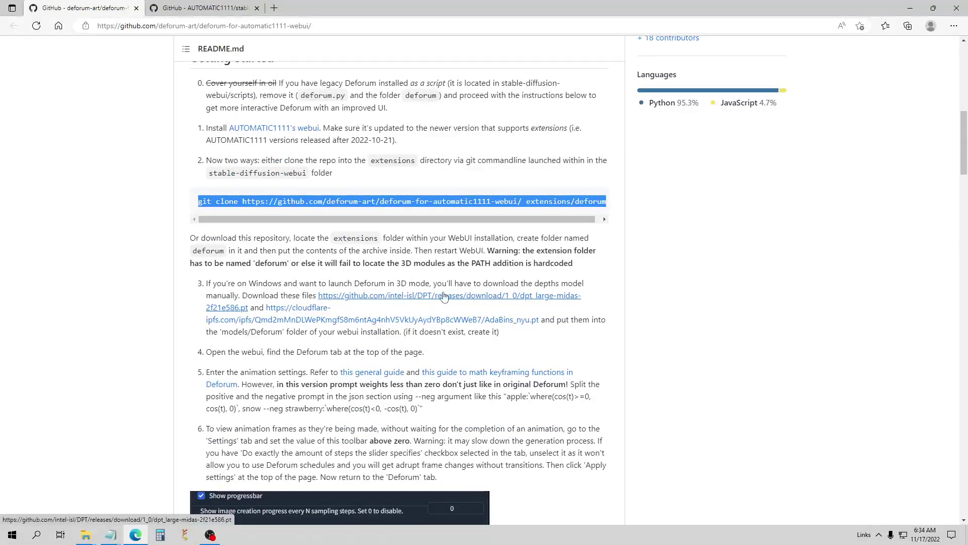
left_click(383, 299)
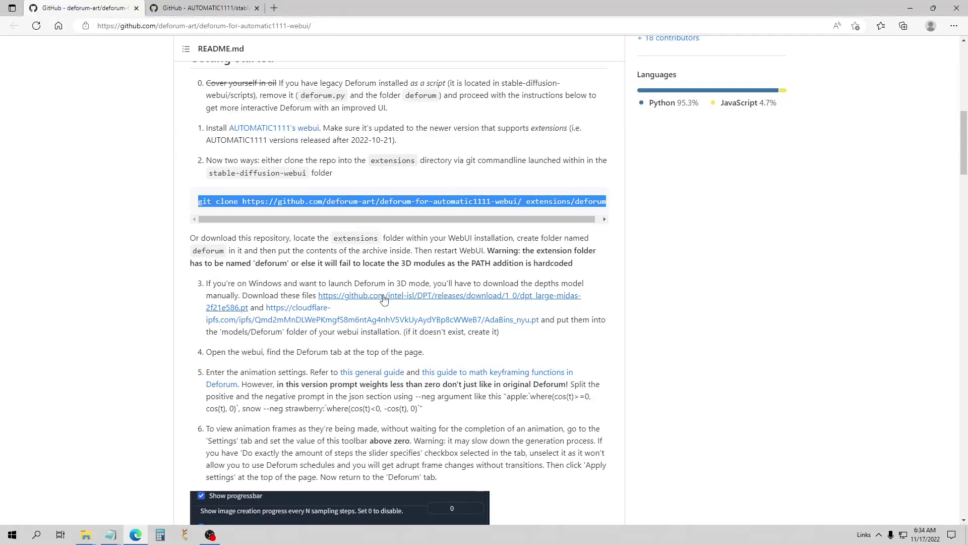
right_click(384, 298)
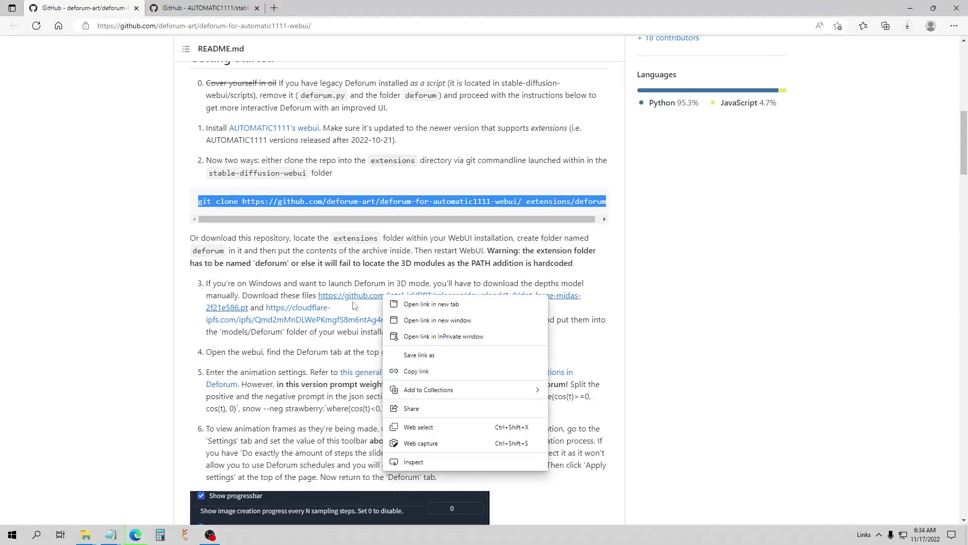
left_click(136, 300)
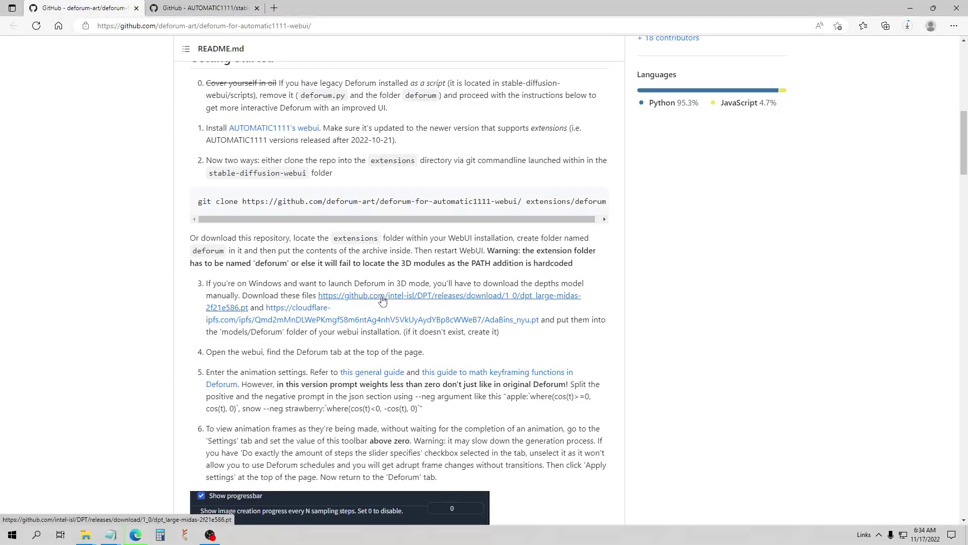
left_click(339, 325)
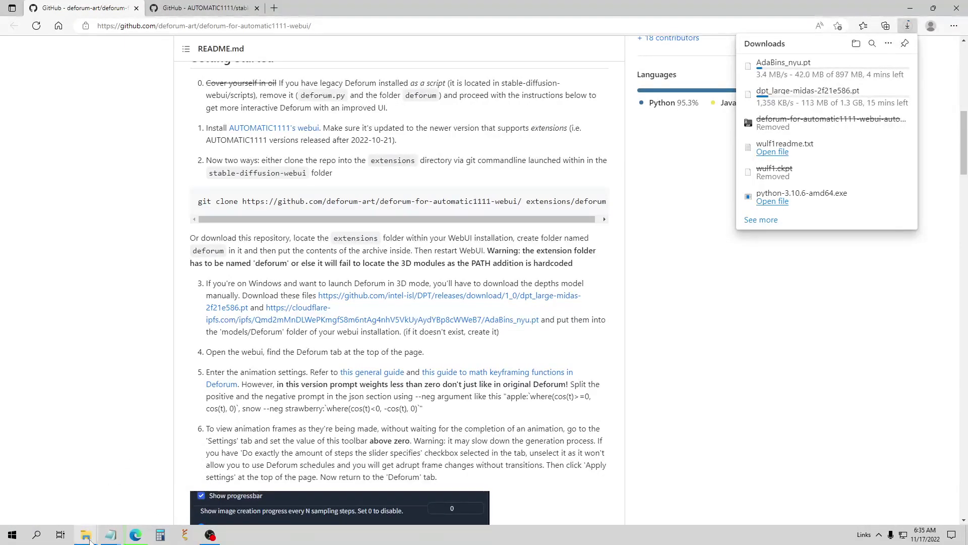
In File Explorer, create a new folder named deforum inside the models folder of stable-diffusion-webui-master
left_click(61, 484)
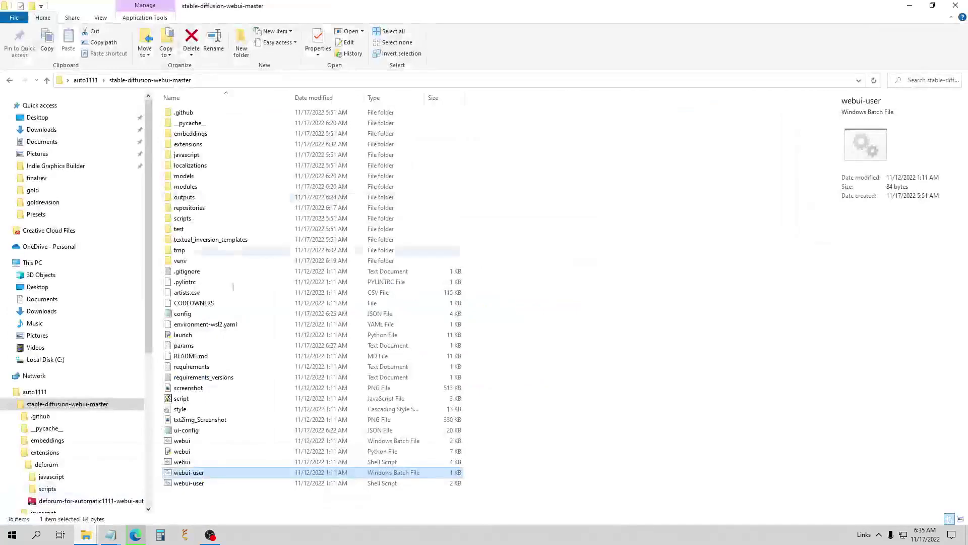
mouse_move(87, 533)
left_click(208, 459)
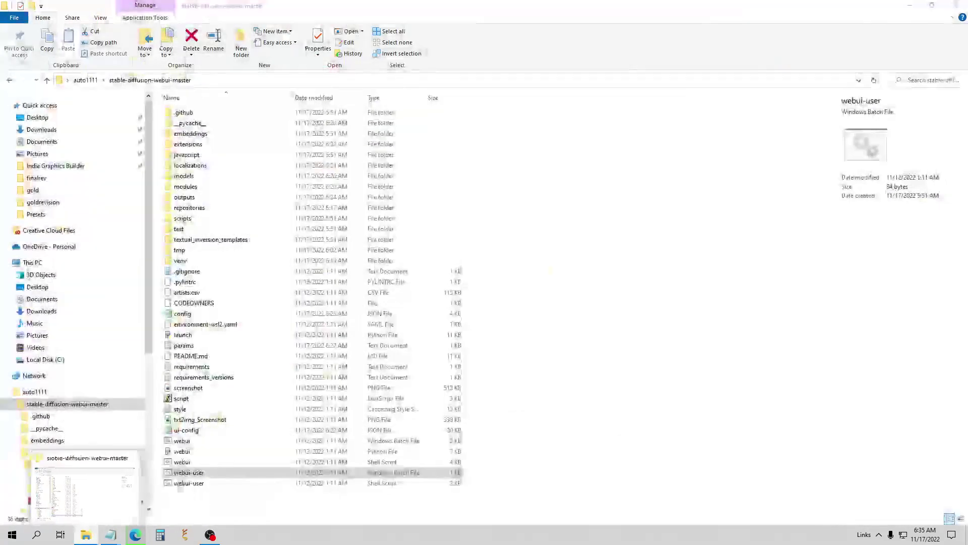
double_click(200, 176)
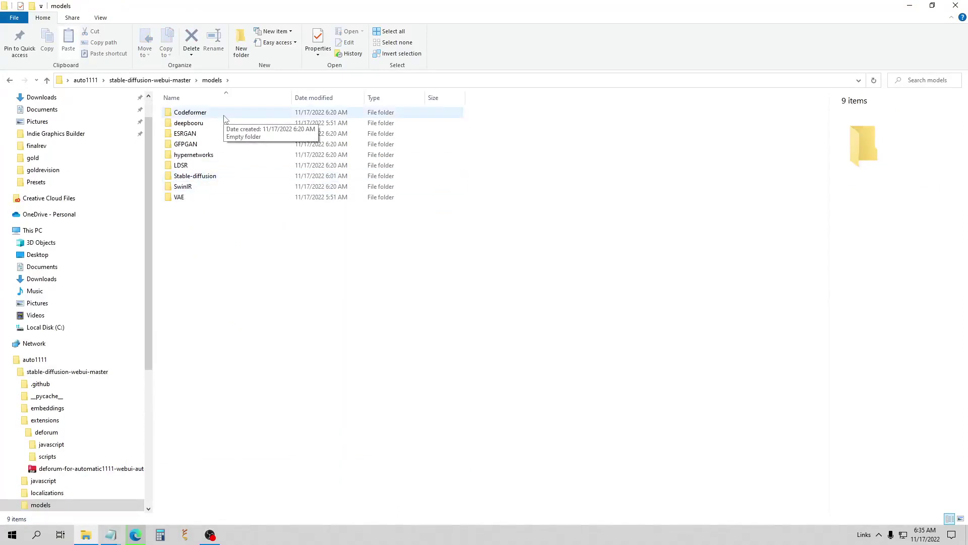
right_click(202, 230)
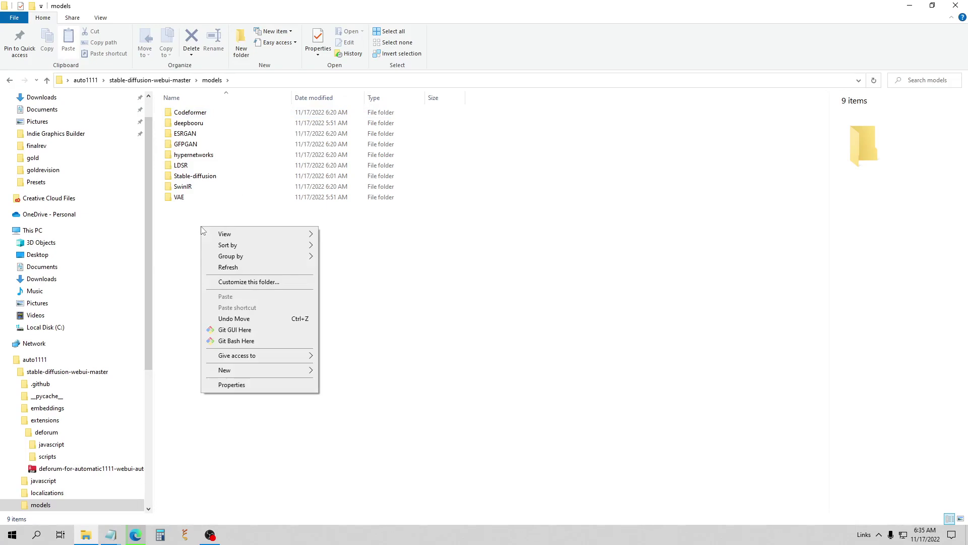
mouse_move(255, 371)
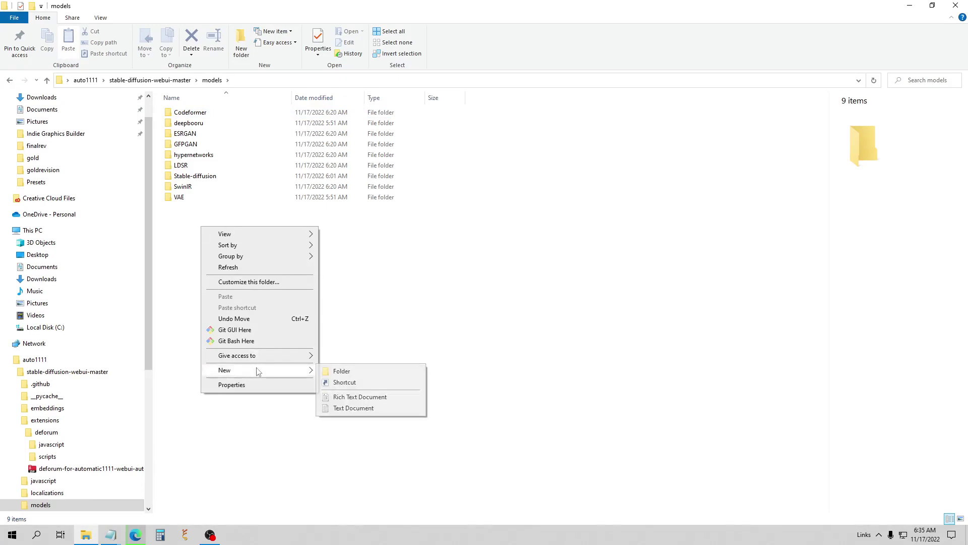
left_click(347, 373)
type("deforum")
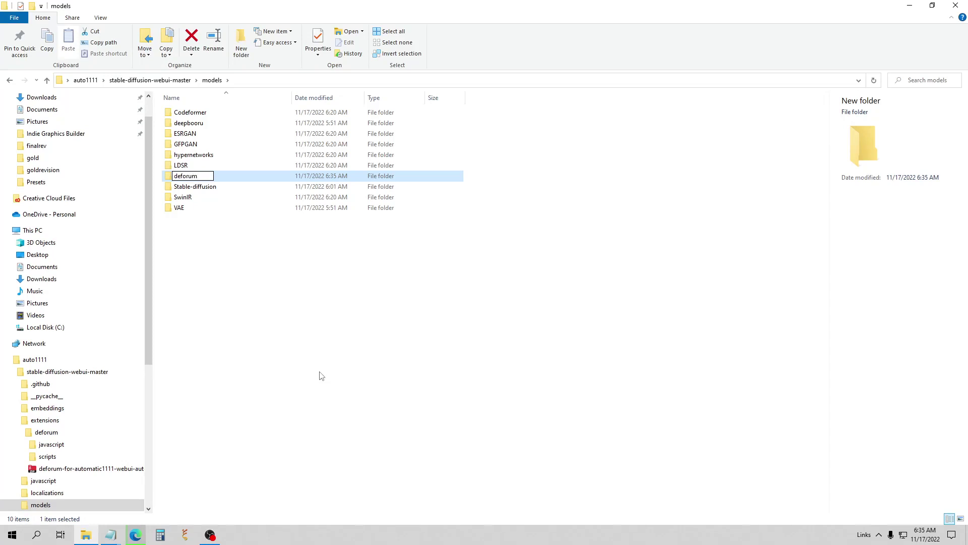
key("Return")
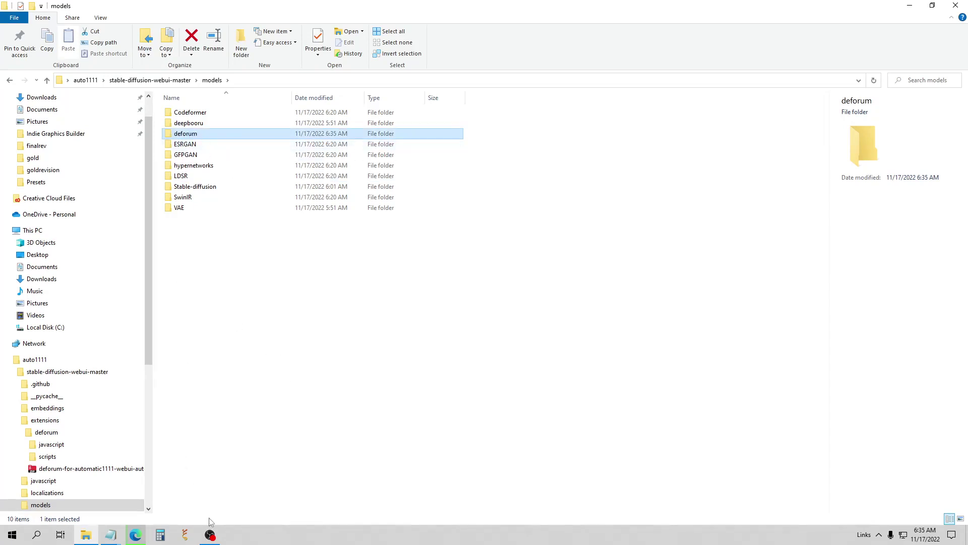
Check the depth model files in the models/deforum folder and return to stable-diffusion-webui-master
left_click(135, 534)
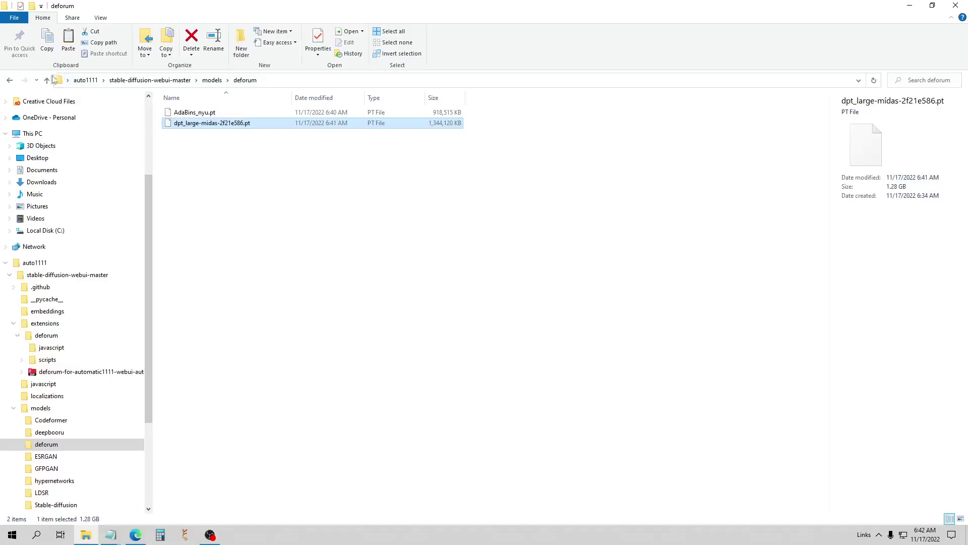
left_click(47, 80)
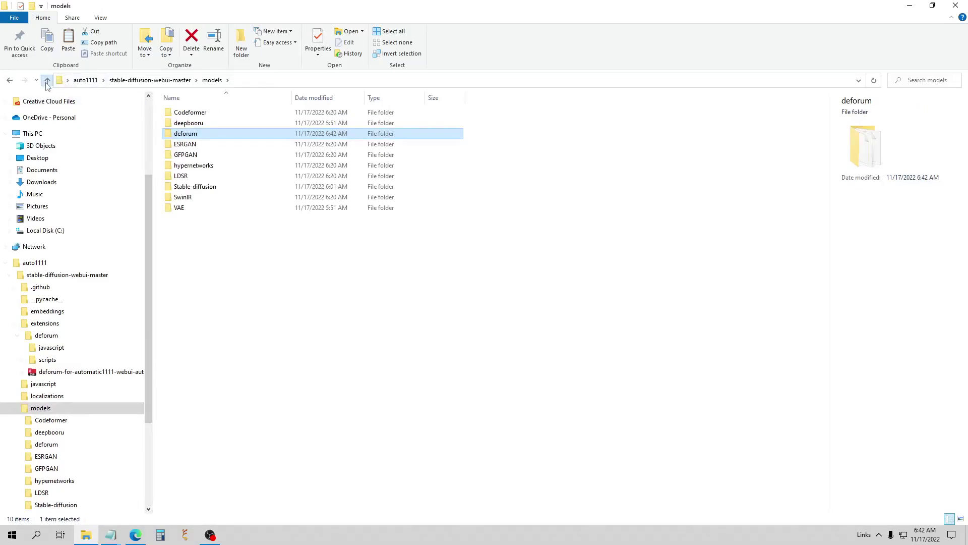
left_click(46, 81)
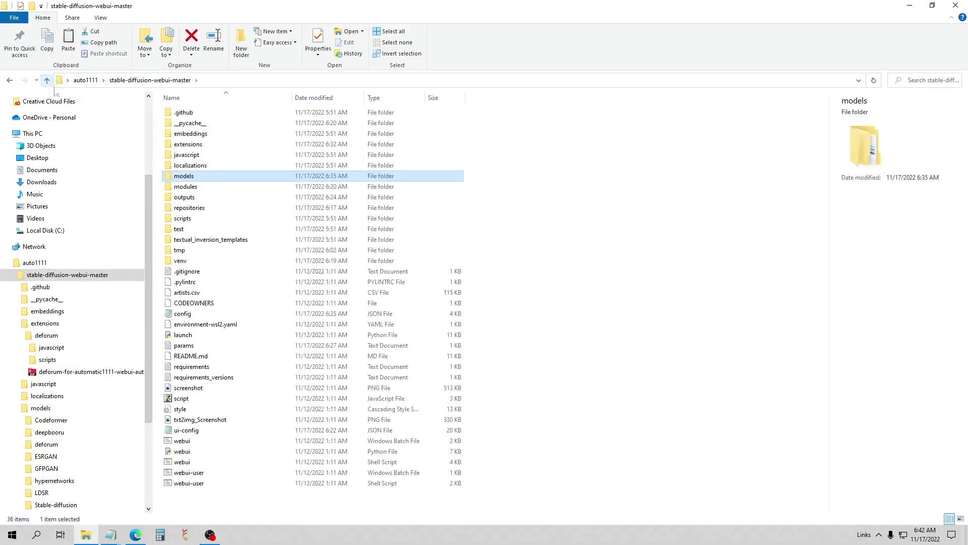
double_click(183, 180)
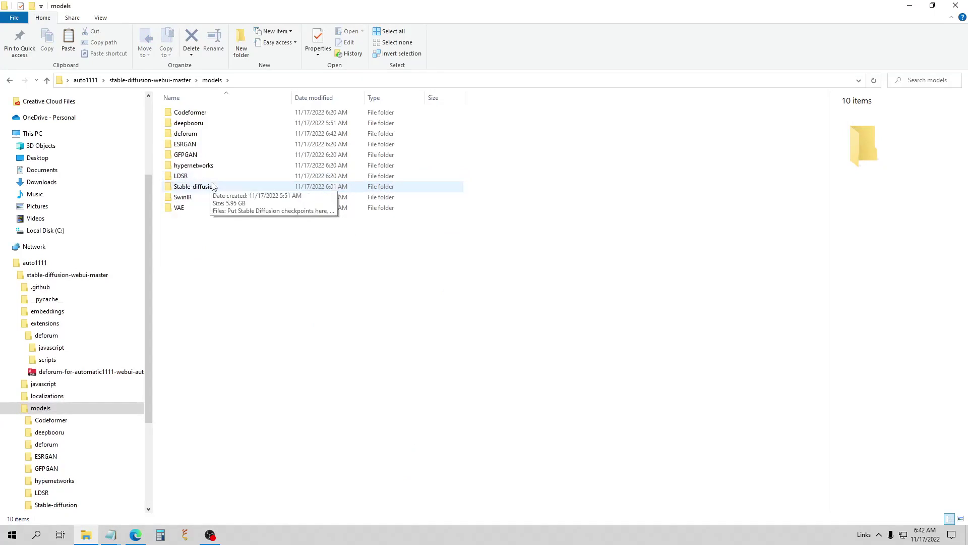
double_click(185, 134)
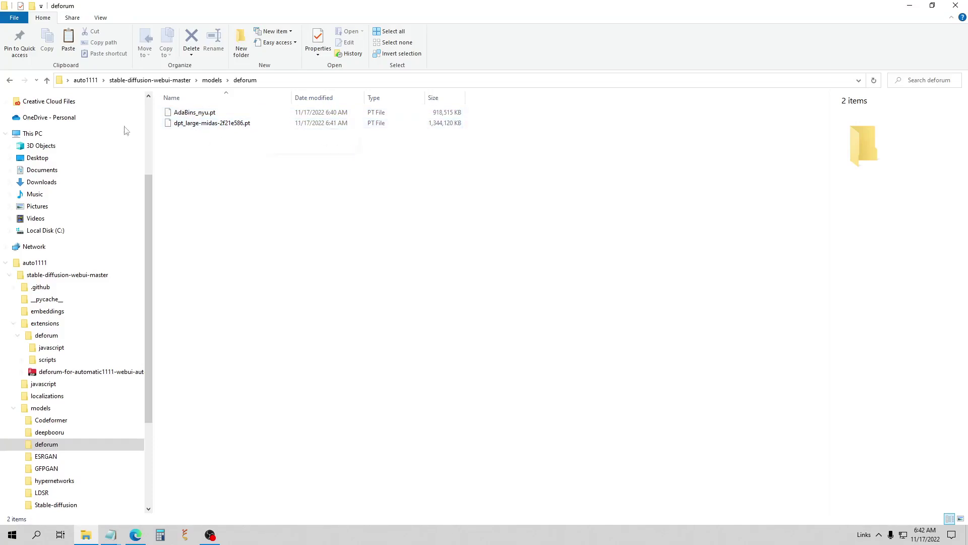
left_click(47, 81)
left_click(47, 81)
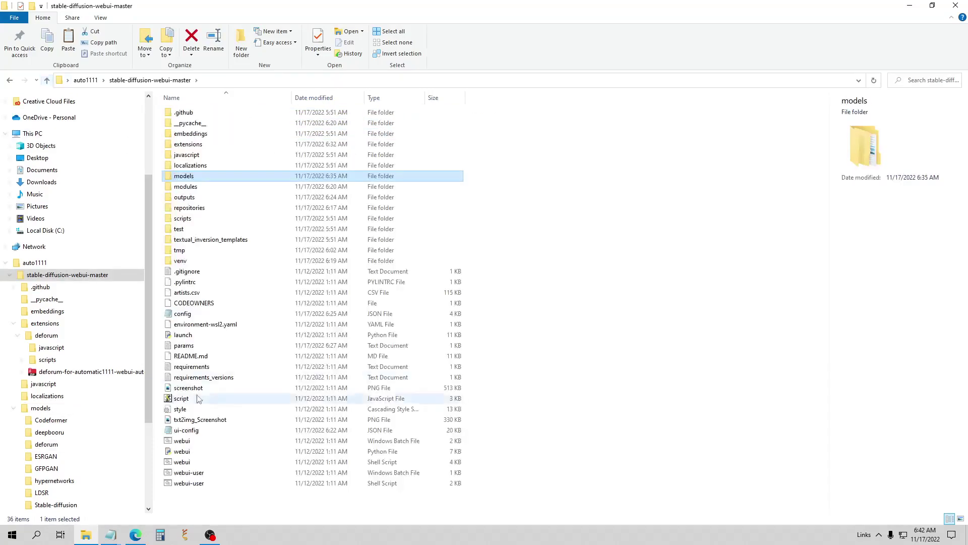
Review the Deforum README's instructions in the browser on where to put the 3D depth model files
left_click(135, 534)
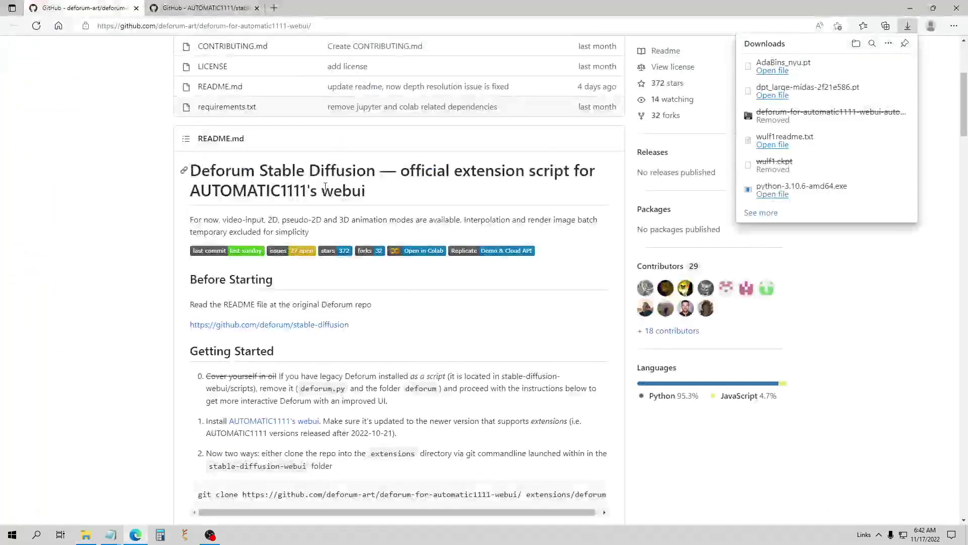
scroll(298, 174, "down", 3)
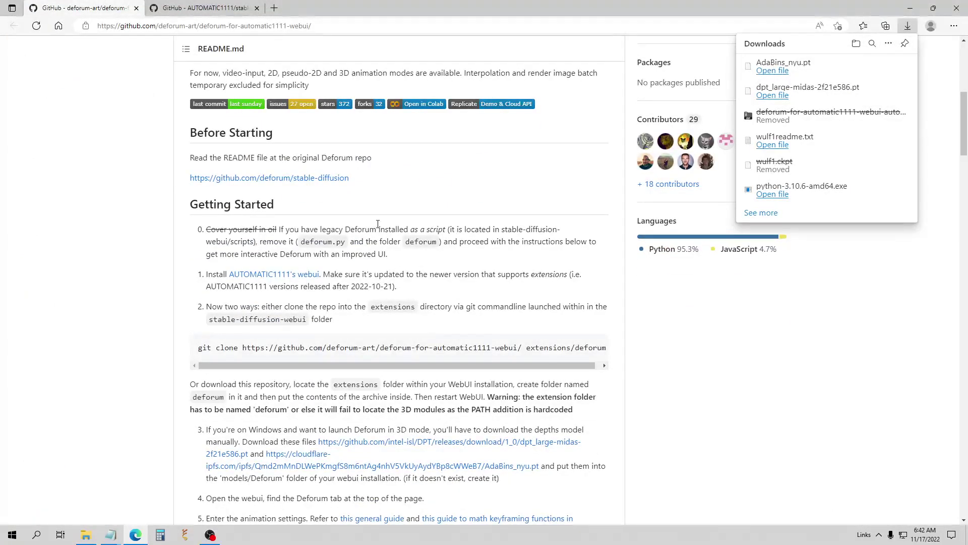
scroll(321, 237, "down", 5)
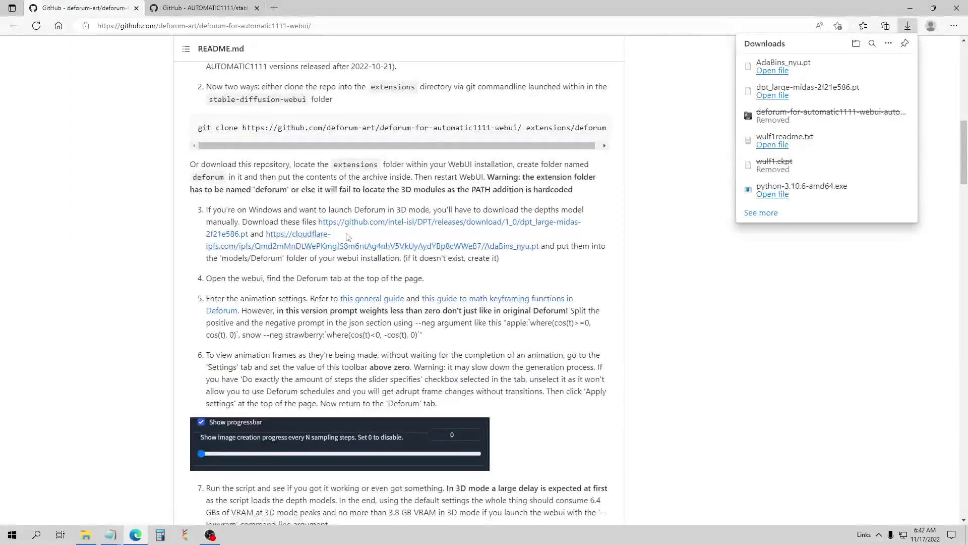
scroll(337, 230, "up", 2)
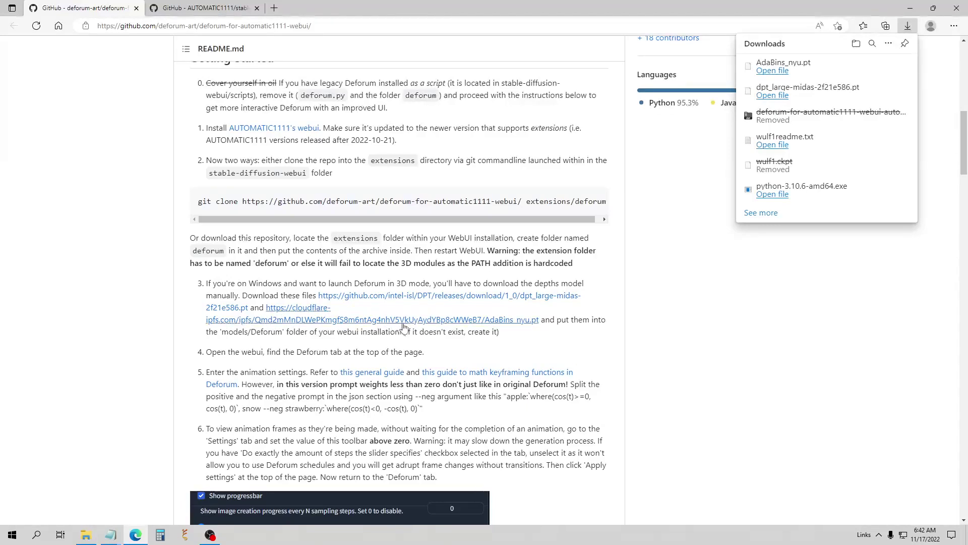
Back in File Explorer, inspect the depth models in models/deforum and the checkpoints in models/Stable-diffusion
left_click(86, 534)
double_click(192, 176)
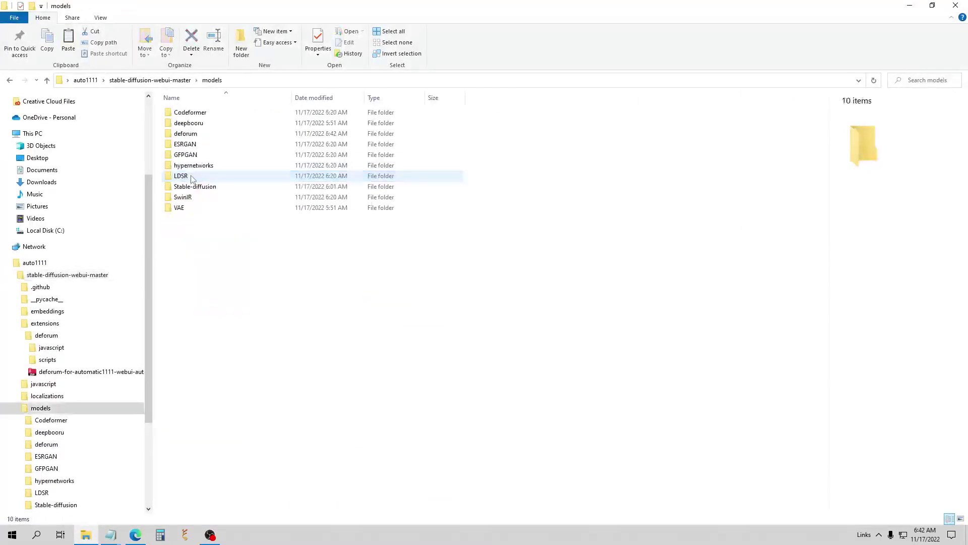
double_click(200, 136)
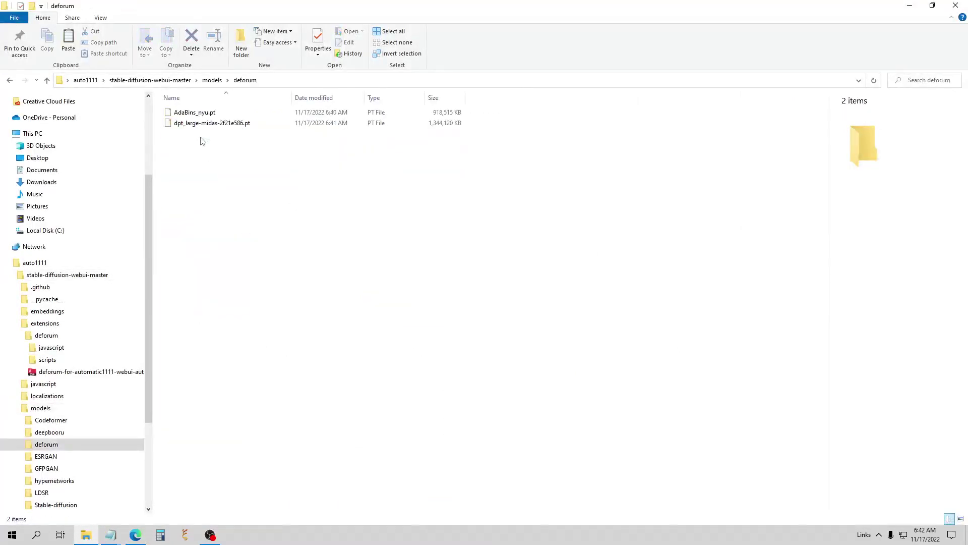
left_click(47, 81)
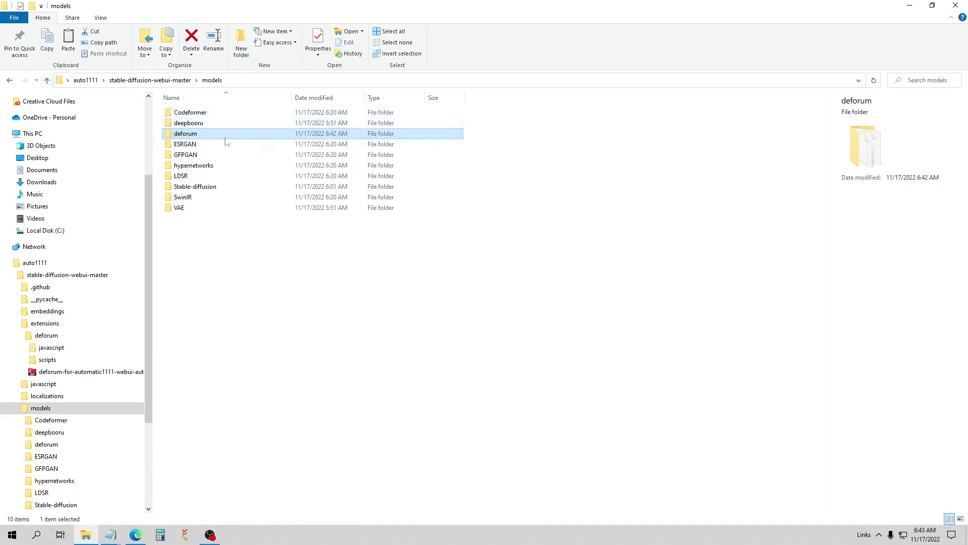
double_click(209, 188)
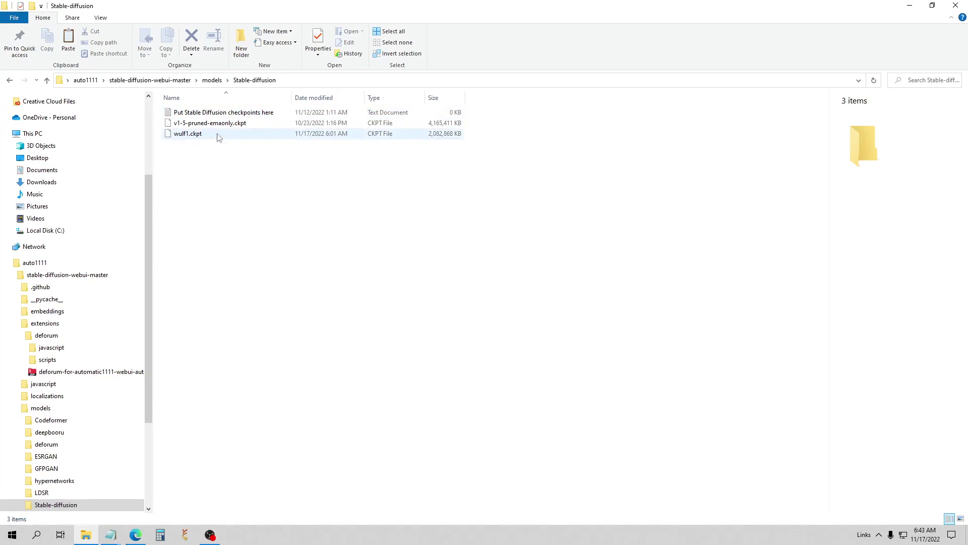
Return to the stable-diffusion-webui-master folder and run the webui-user Windows batch file
left_click(47, 80)
left_click(47, 80)
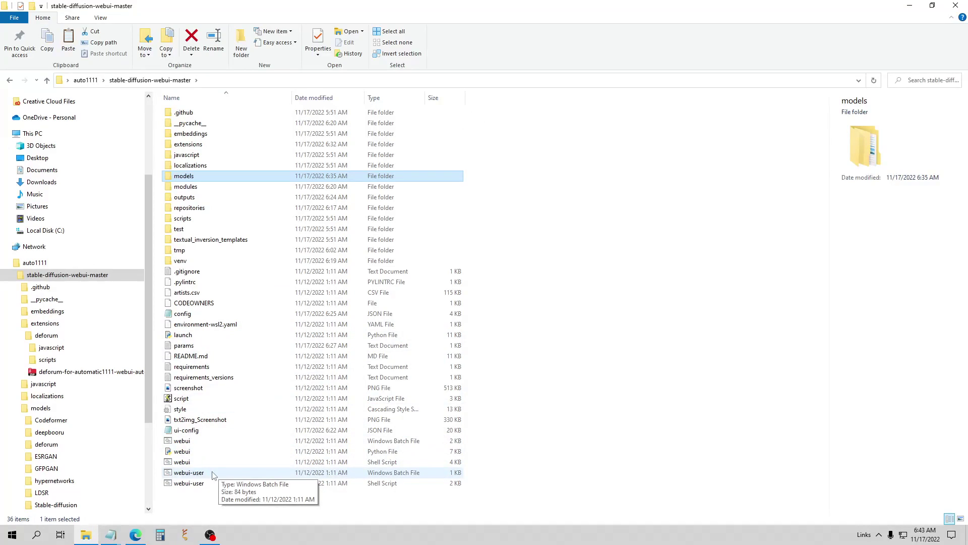
double_click(212, 473)
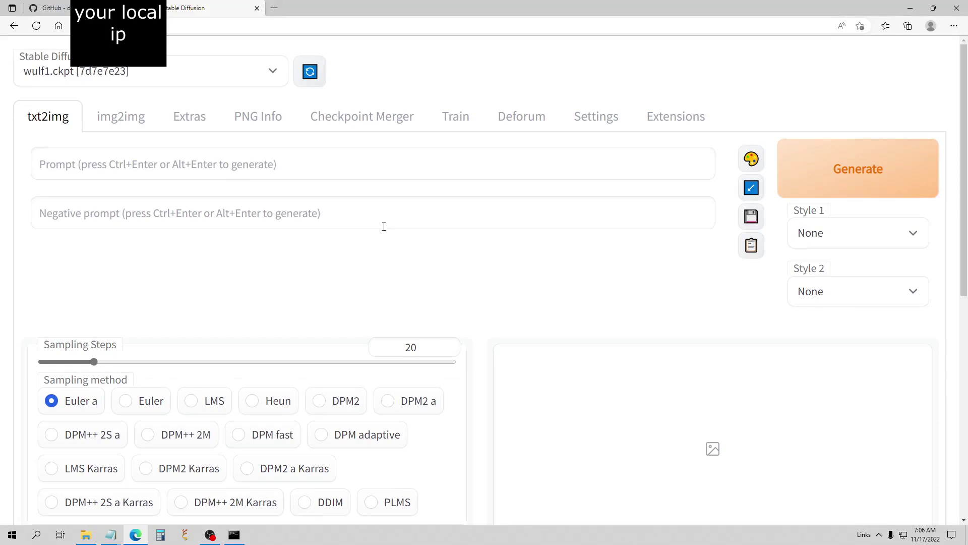
Open the Deforum extension in the web UI and look through its Run, Keyframes and Prompts settings
left_click(512, 123)
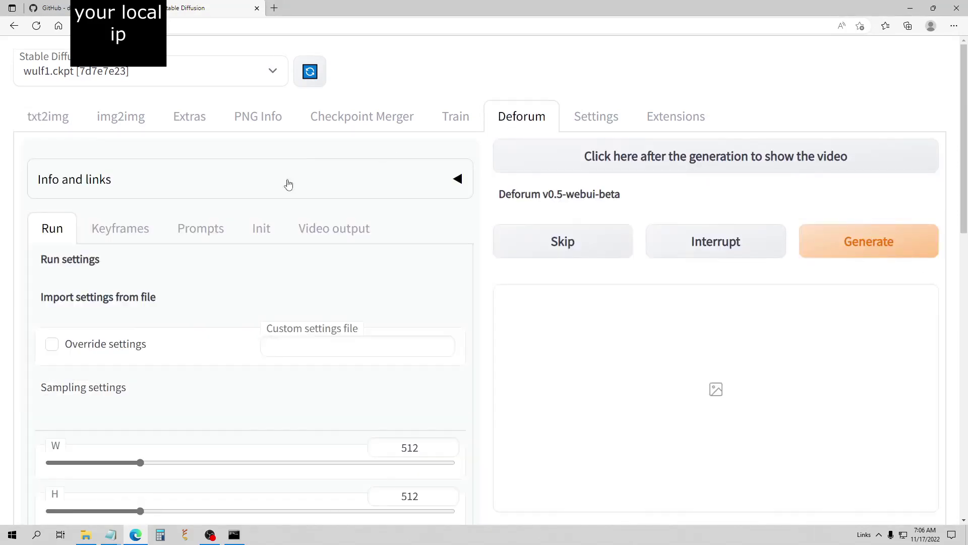
scroll(310, 201, "down", 3)
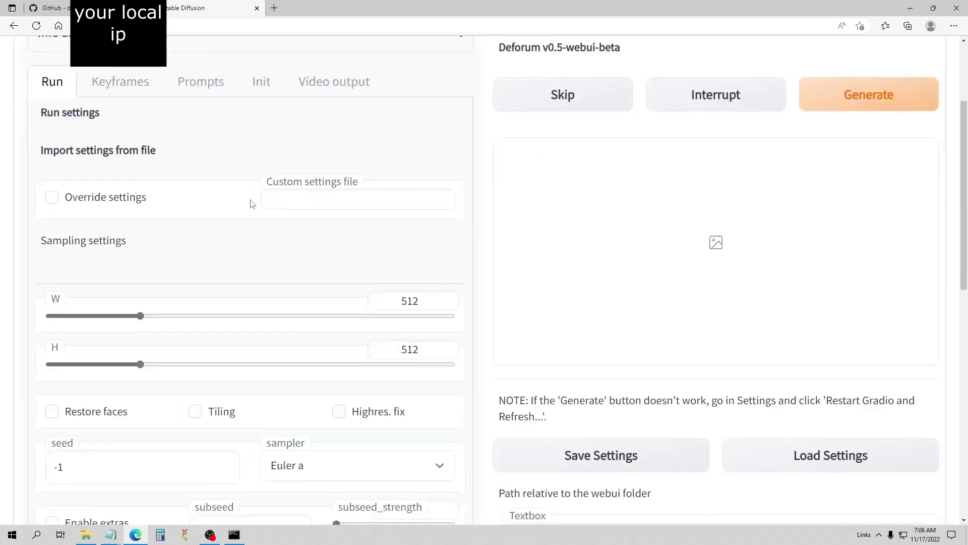
scroll(251, 191, "up", 2)
left_click(129, 159)
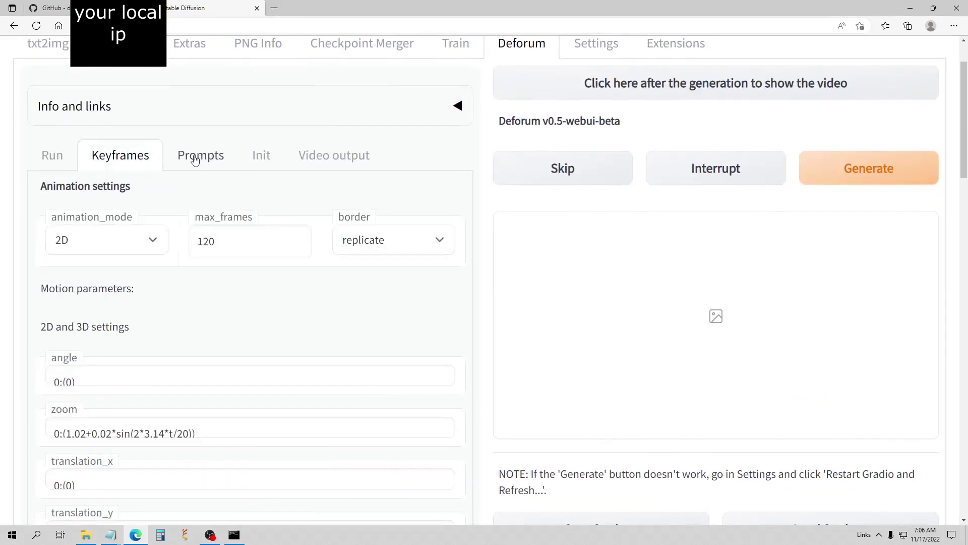
left_click(305, 157)
left_click(197, 159)
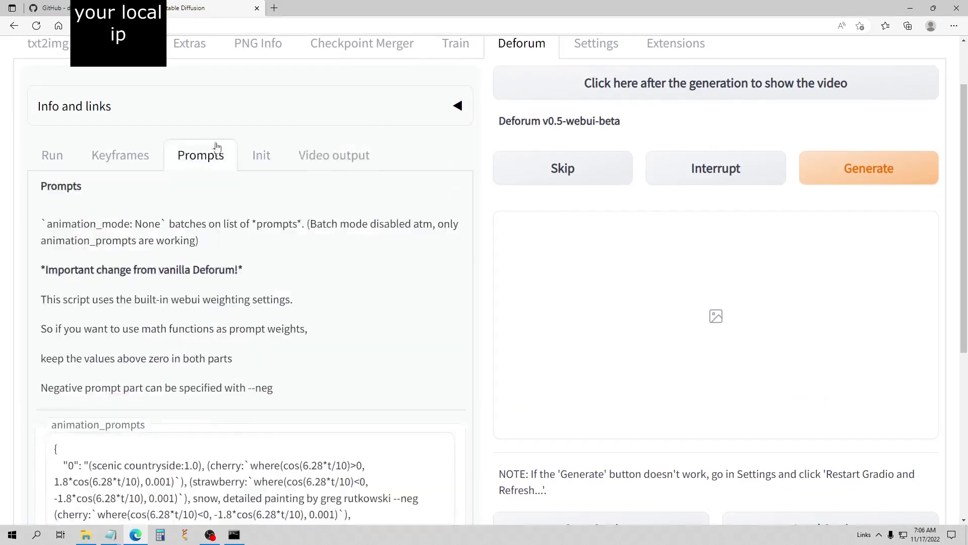
scroll(316, 167, "down", 3)
scroll(307, 166, "down", 3)
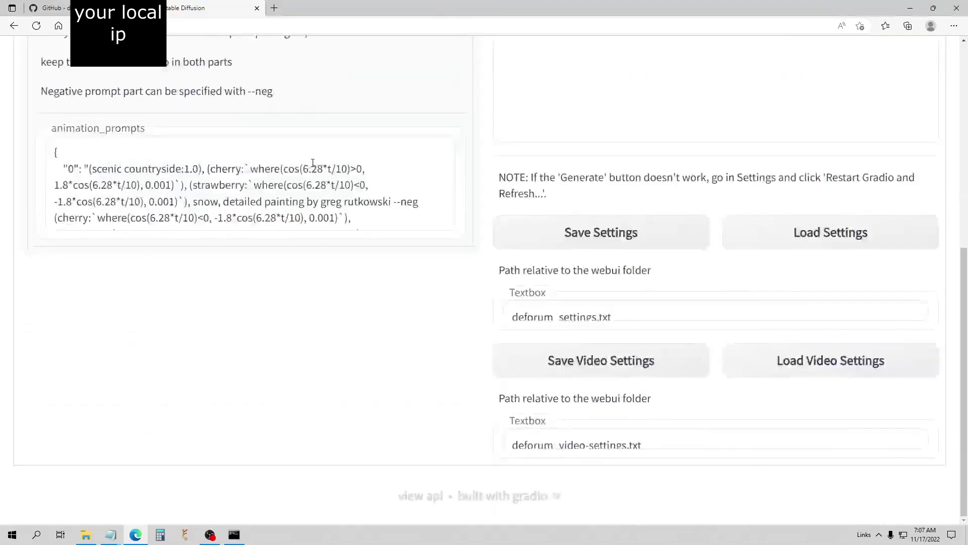
scroll(308, 166, "up", 5)
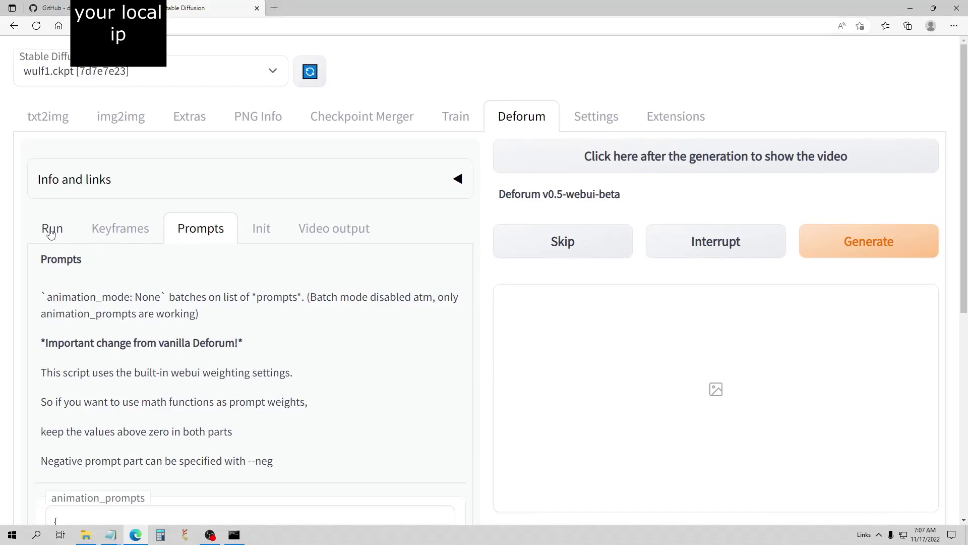
Examine Deforum's Video output, Init and Run settings, including fps, output format, init image, sampler and steps
left_click(327, 229)
scroll(237, 233, "down", 1)
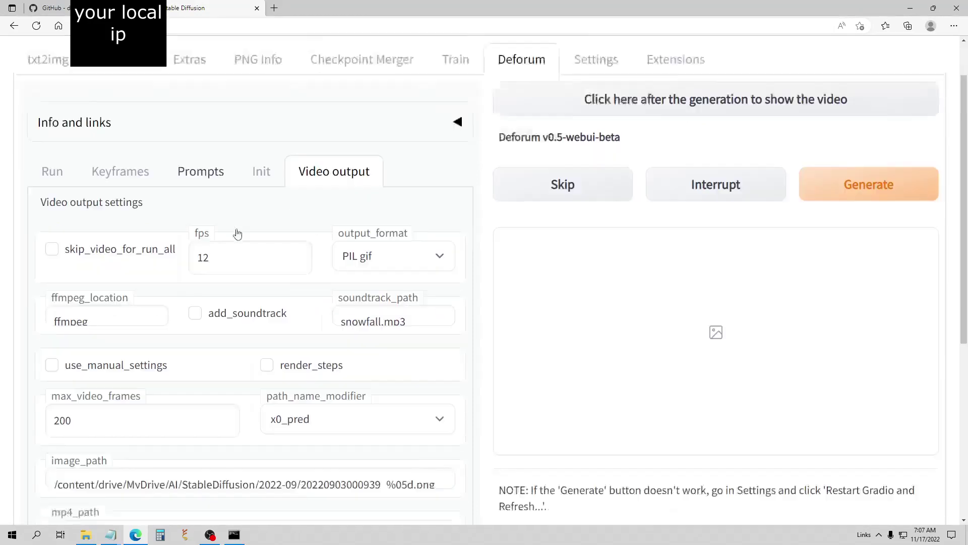
scroll(237, 233, "down", 2)
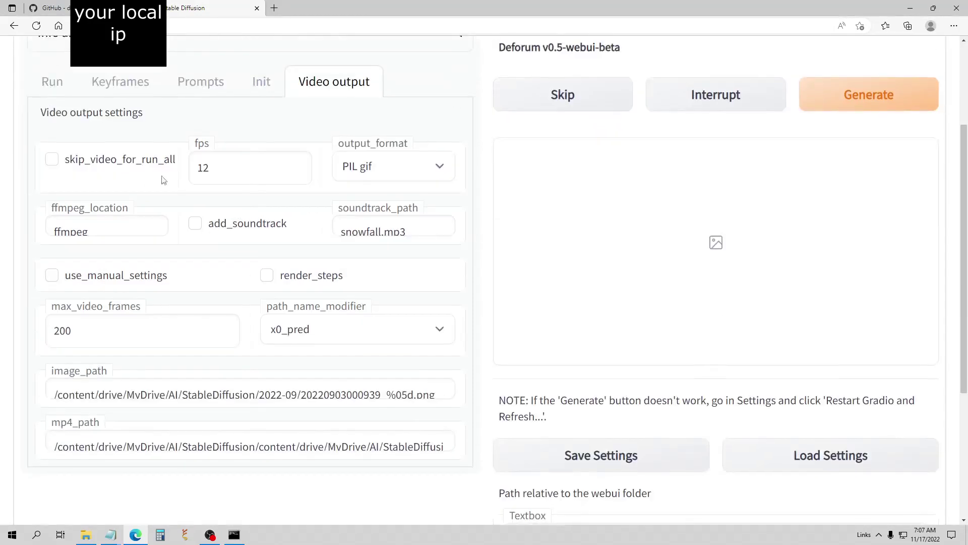
scroll(162, 182, "up", 2)
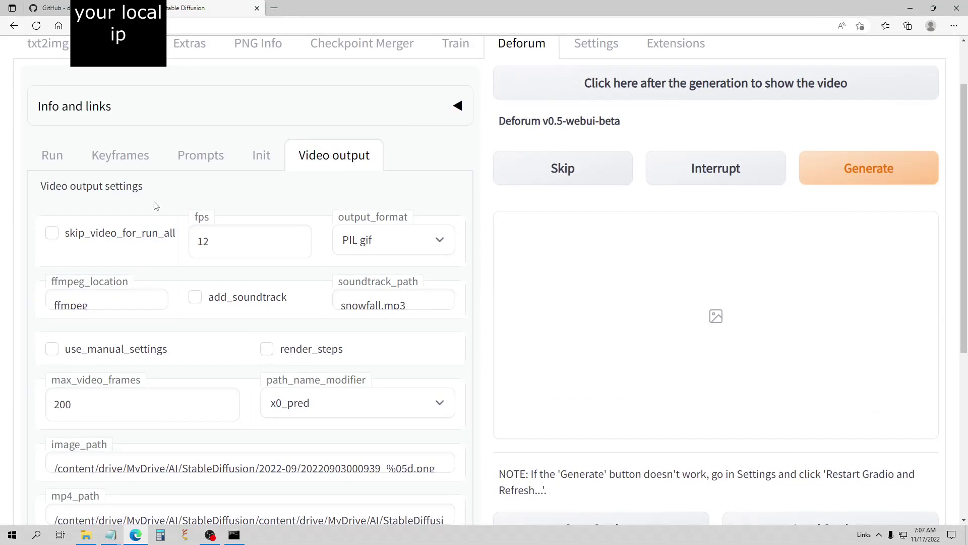
scroll(169, 207, "down", 2)
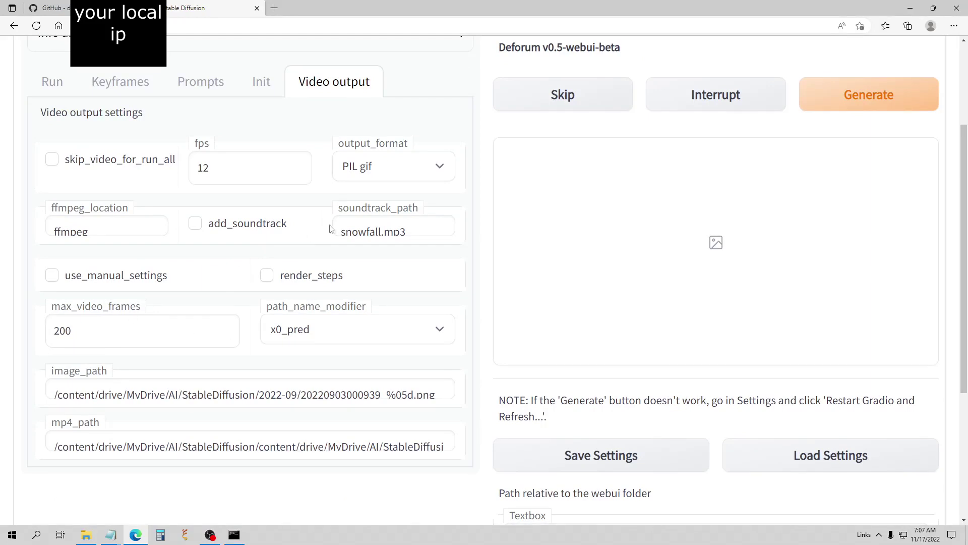
left_click(264, 84)
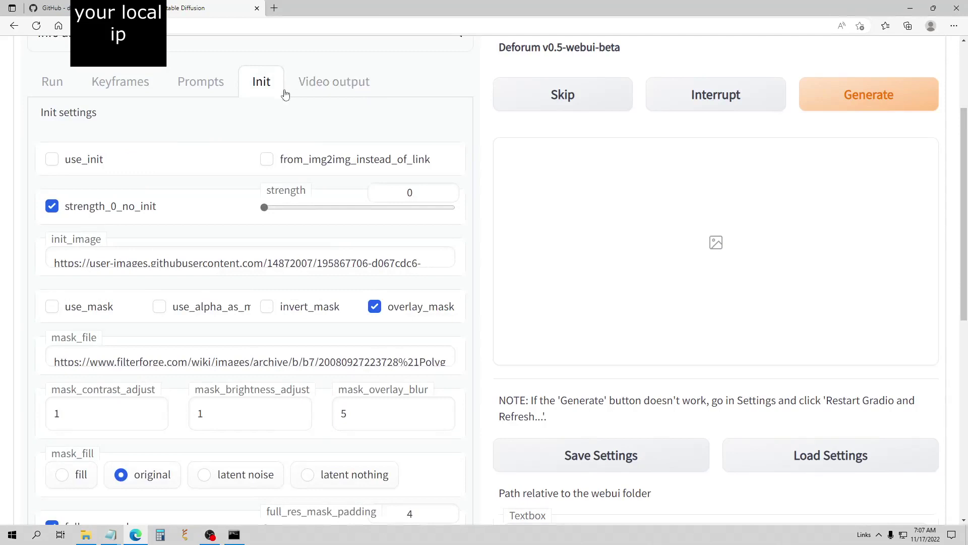
left_click(64, 84)
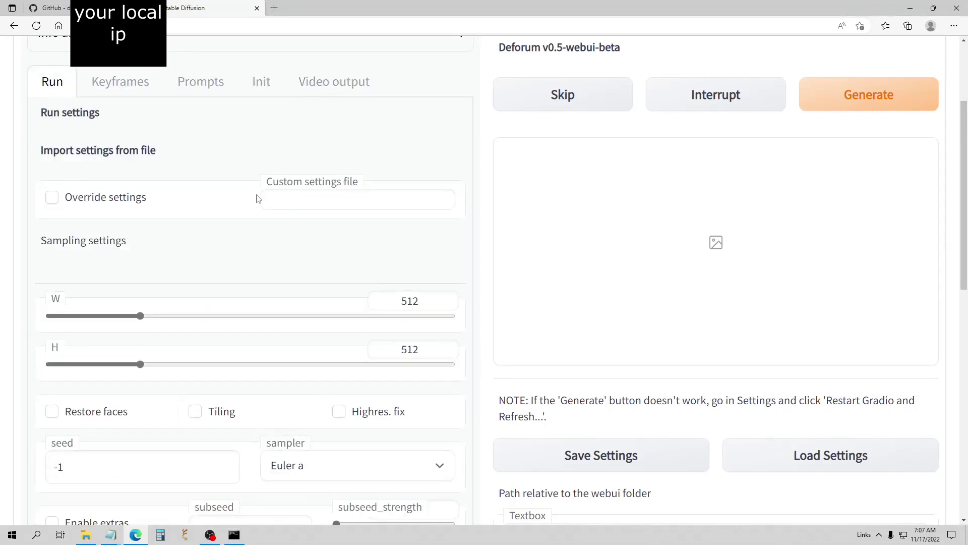
scroll(257, 198, "down", 4)
scroll(196, 223, "down", 7)
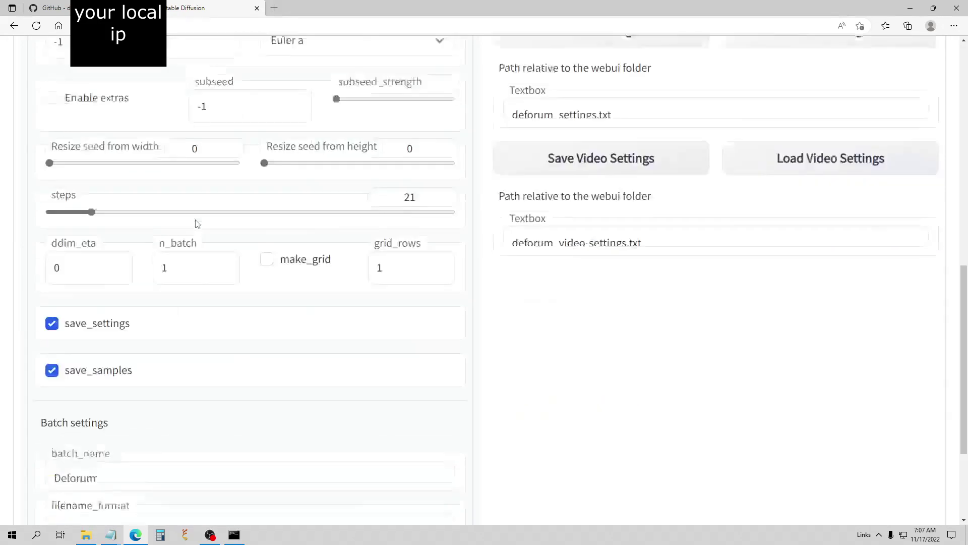
scroll(202, 222, "up", 7)
scroll(205, 222, "up", 6)
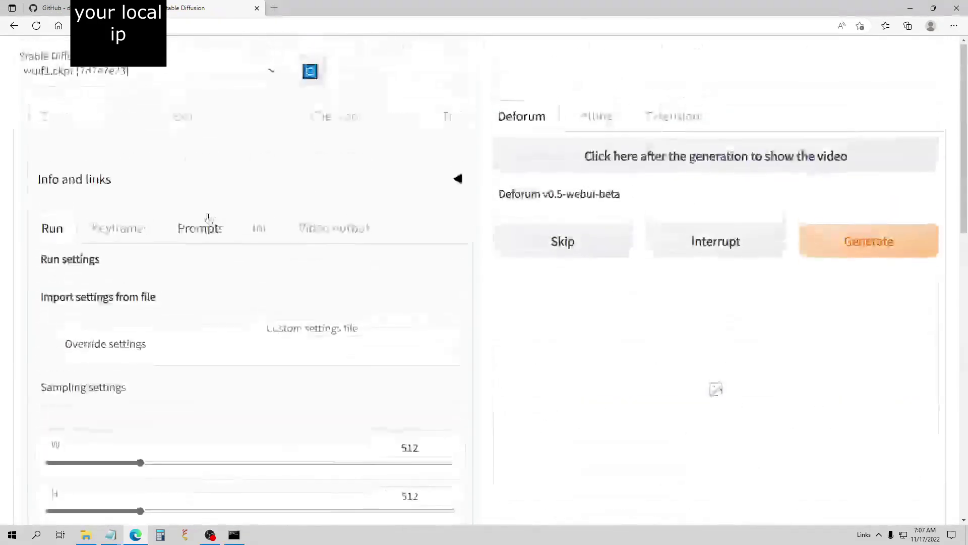
In Deforum's keyframe settings, set max_frames to 50 and the zoom schedule to 0:(1)
left_click(114, 228)
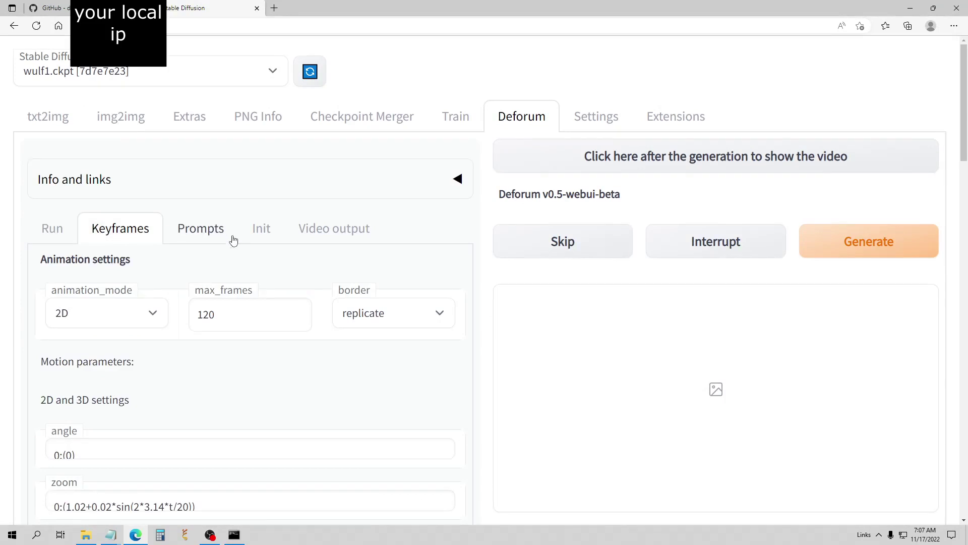
left_click_drag(228, 312, 180, 317)
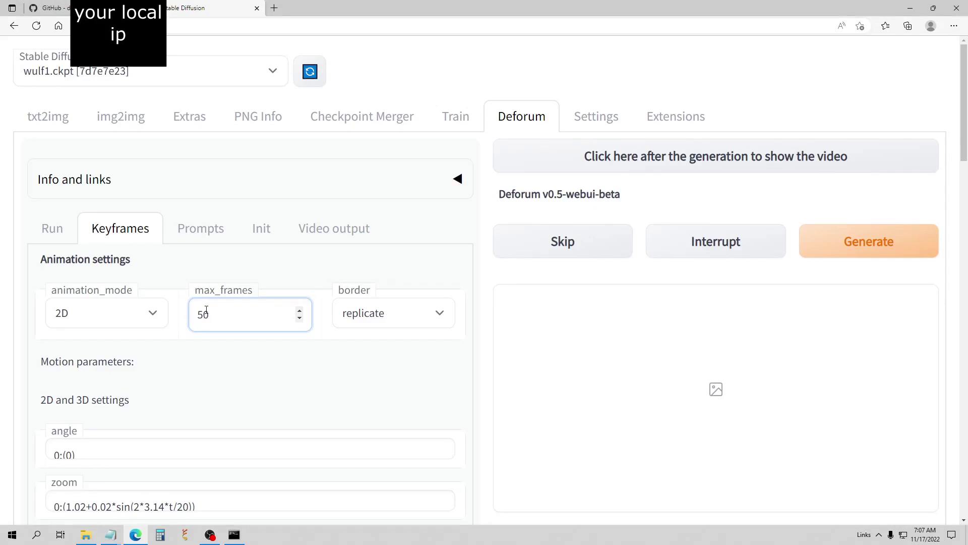
scroll(177, 330, "down", 3)
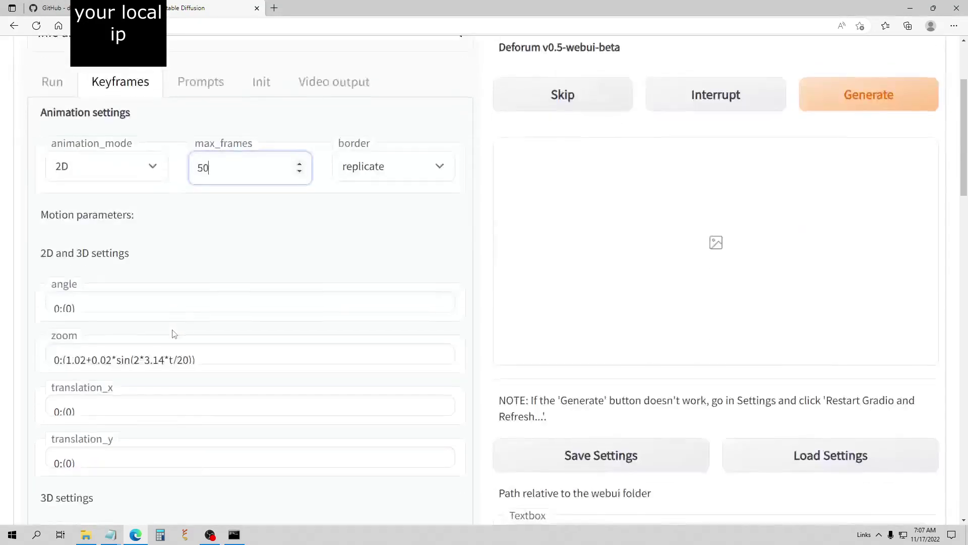
scroll(177, 332, "down", 2)
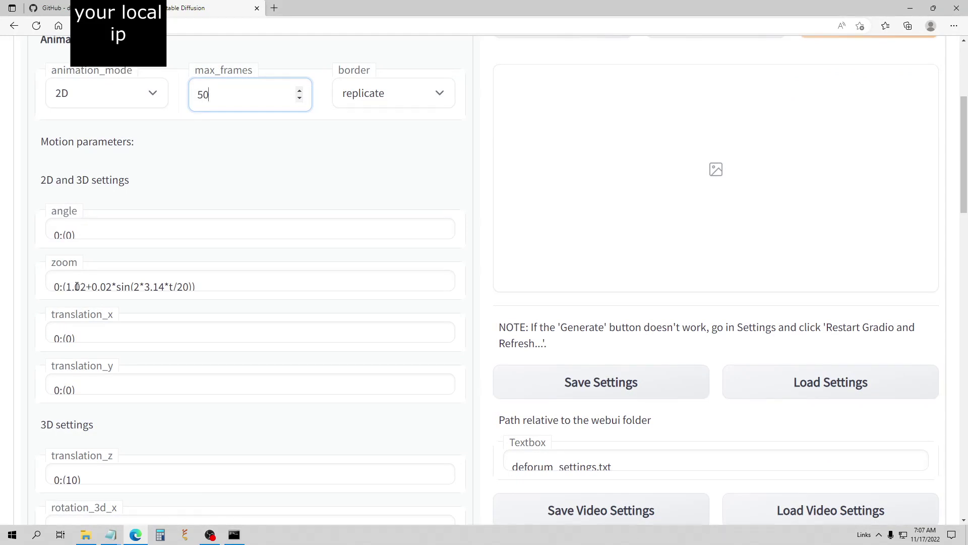
left_click_drag(74, 285, 191, 284)
key("BackSpace")
key("BackSpace")
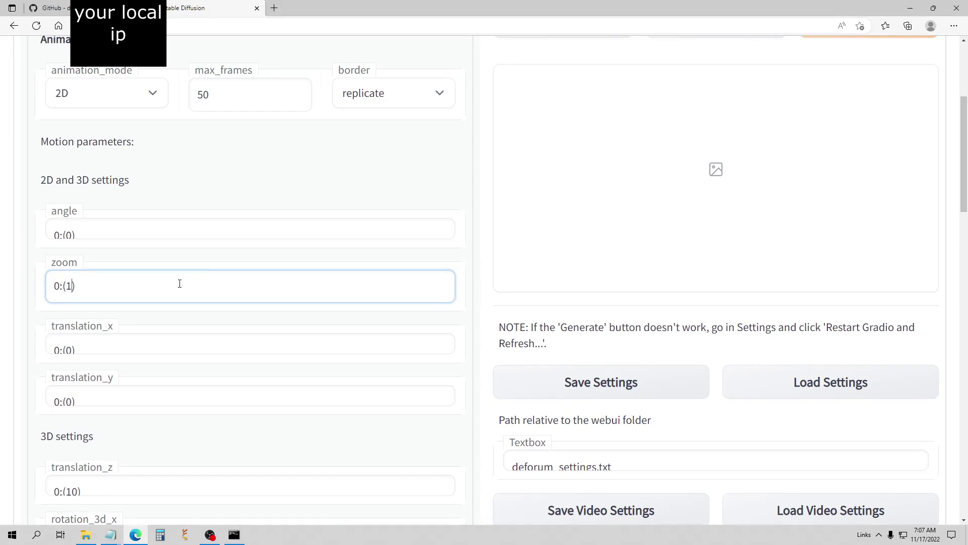
Set noise_schedule in the keyframe generation settings to 0: (0.02)
scroll(161, 282, "down", 1)
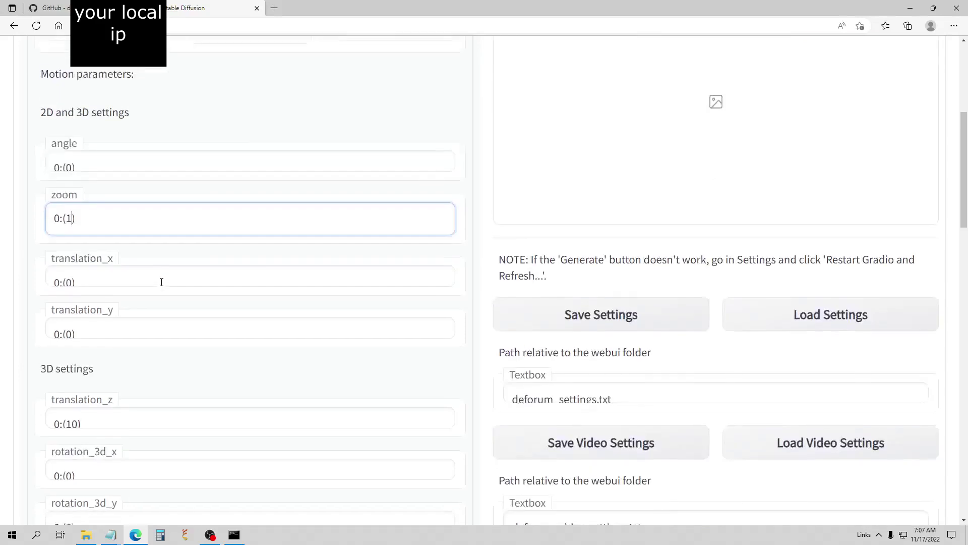
scroll(167, 281, "up", 3)
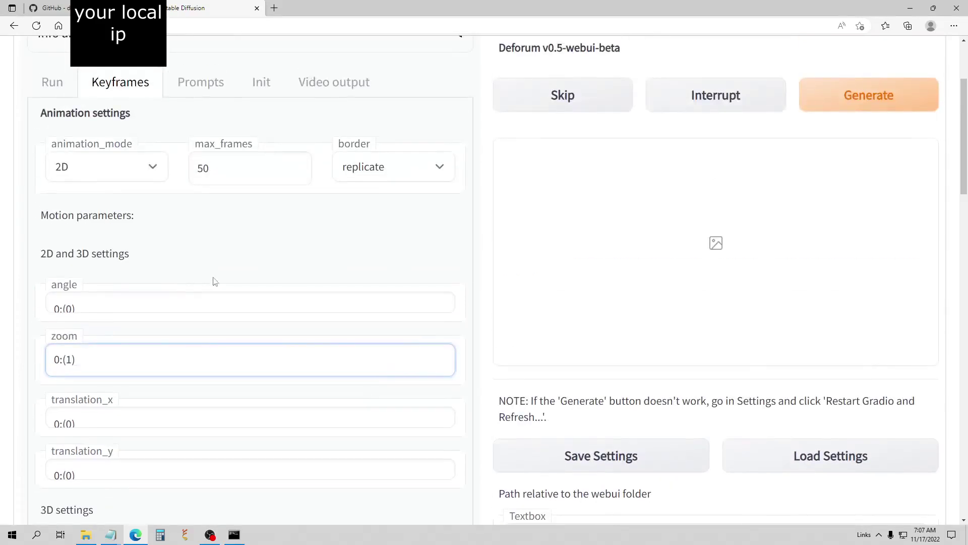
scroll(221, 284, "down", 5)
scroll(224, 284, "down", 2)
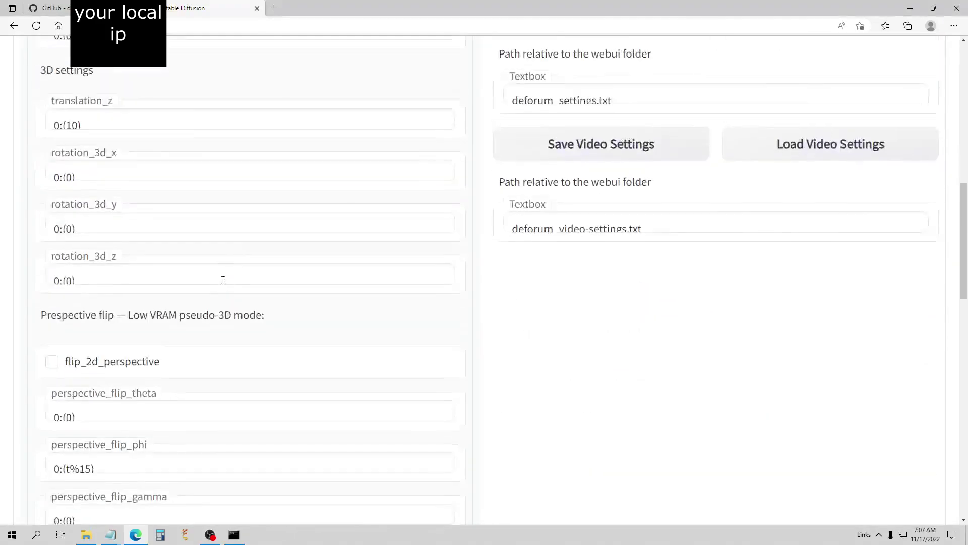
scroll(195, 240, "up", 4)
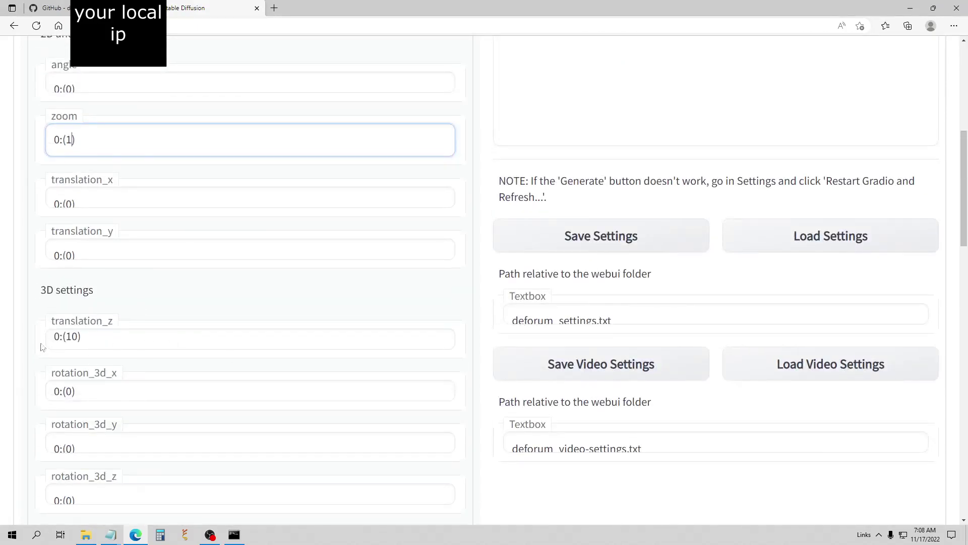
scroll(189, 299, "down", 6)
scroll(190, 300, "down", 3)
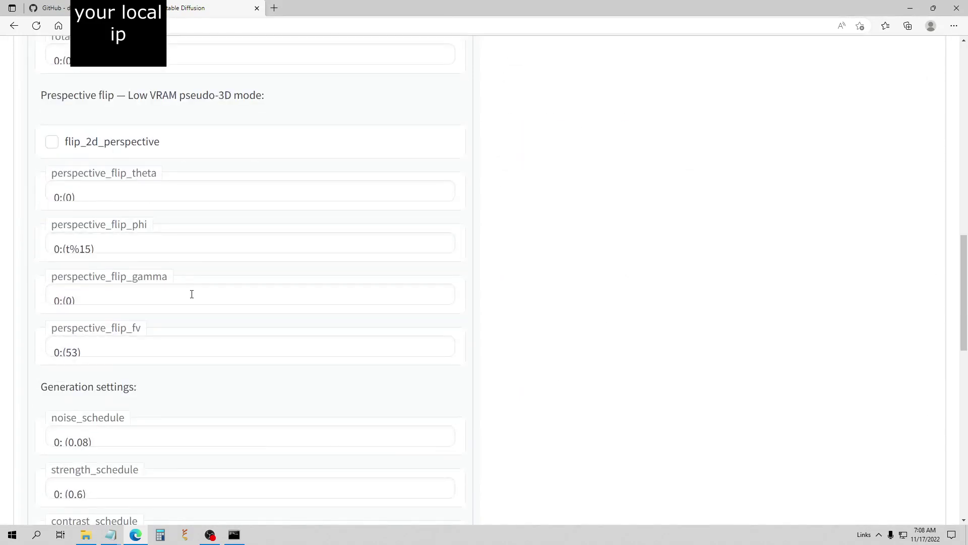
scroll(217, 333, "down", 3)
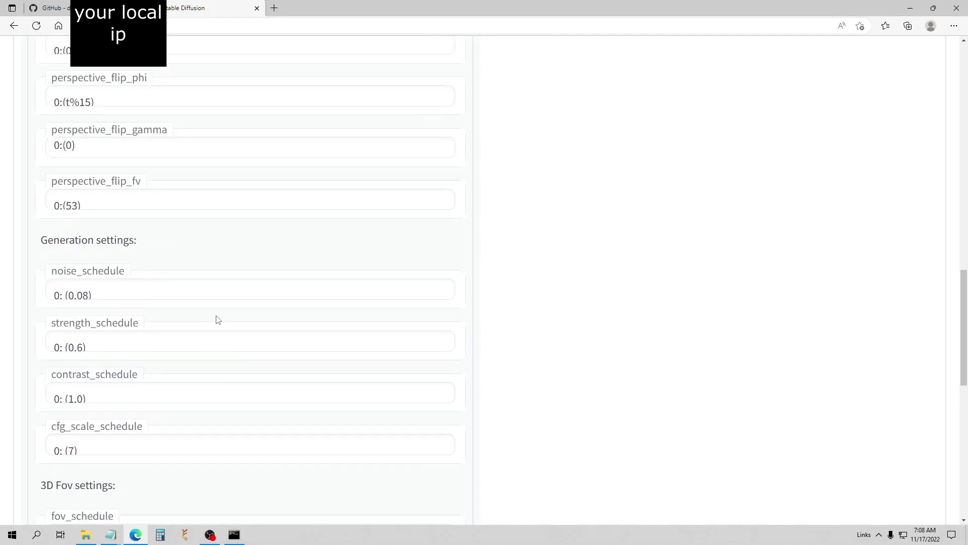
left_click(88, 295)
key("BackSpace")
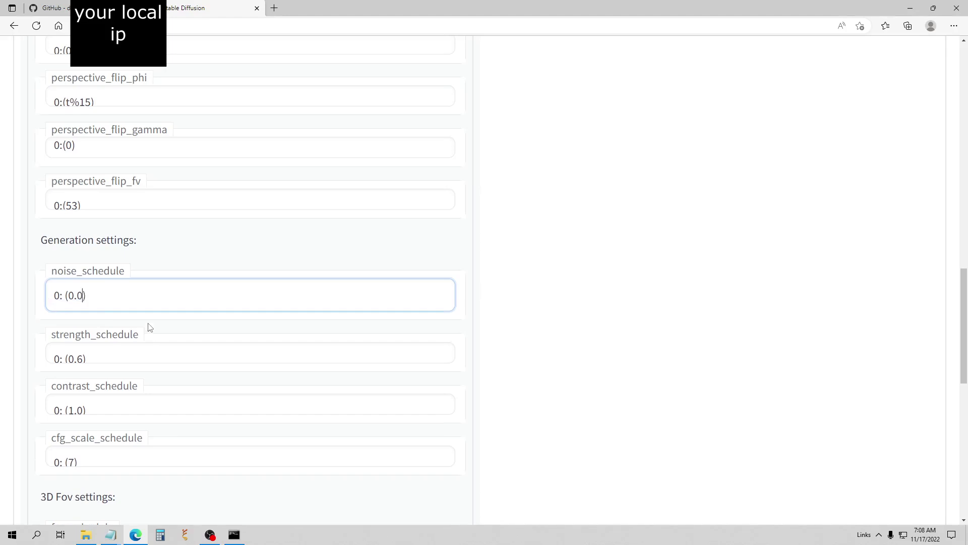
type("2")
Review the remaining keyframe settings from 3D Fov to 3D Depth Warping, and read through the default animation prompts
scroll(303, 311, "down", 3)
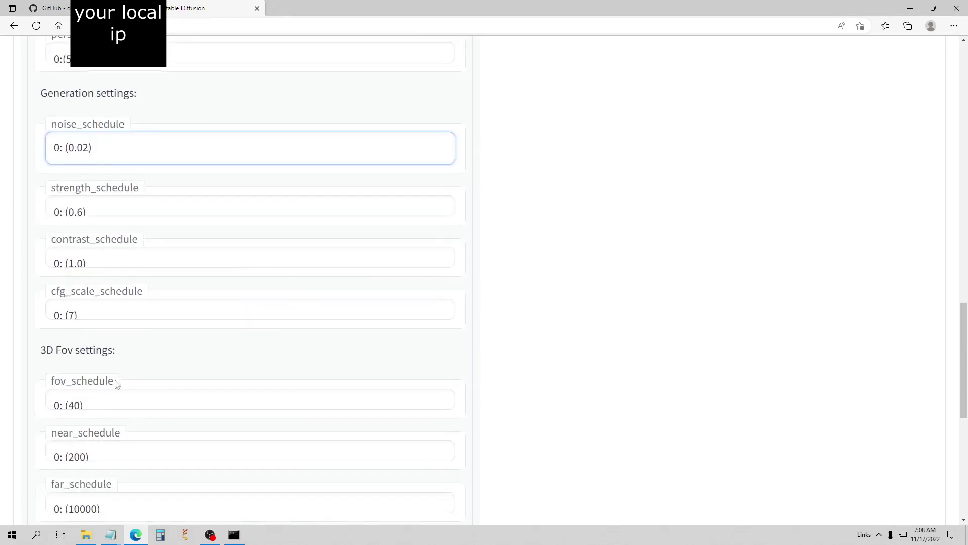
scroll(130, 398, "down", 5)
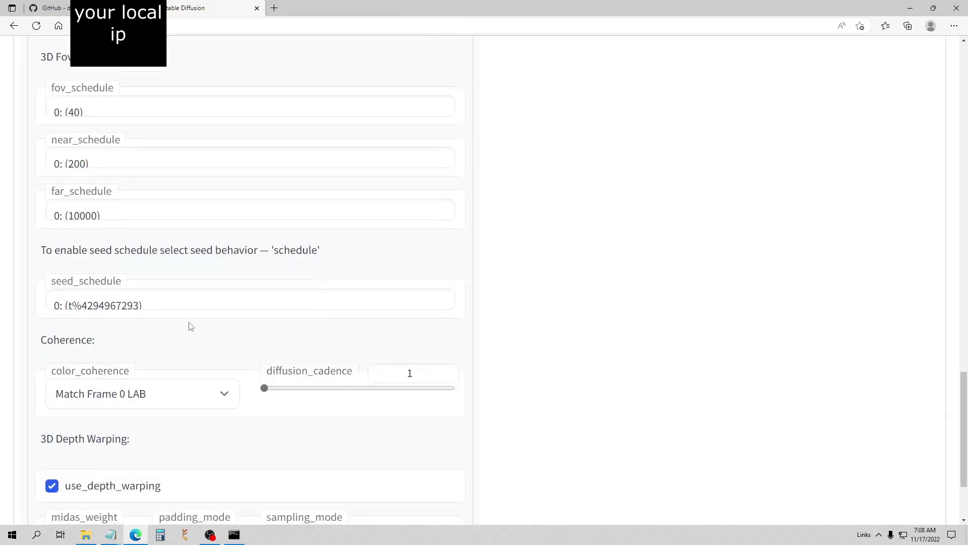
scroll(216, 270, "down", 1)
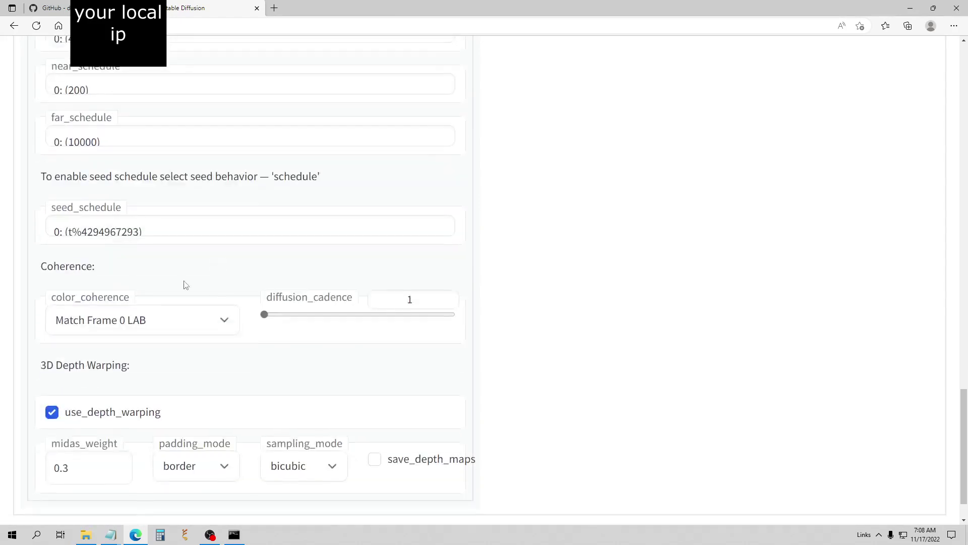
scroll(186, 353, "down", 1)
scroll(184, 358, "up", 15)
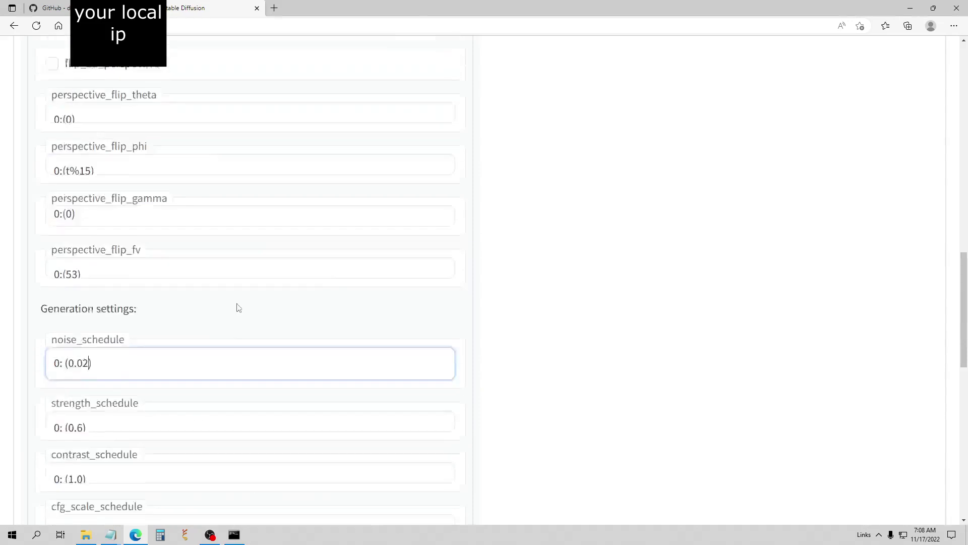
scroll(239, 318, "up", 4)
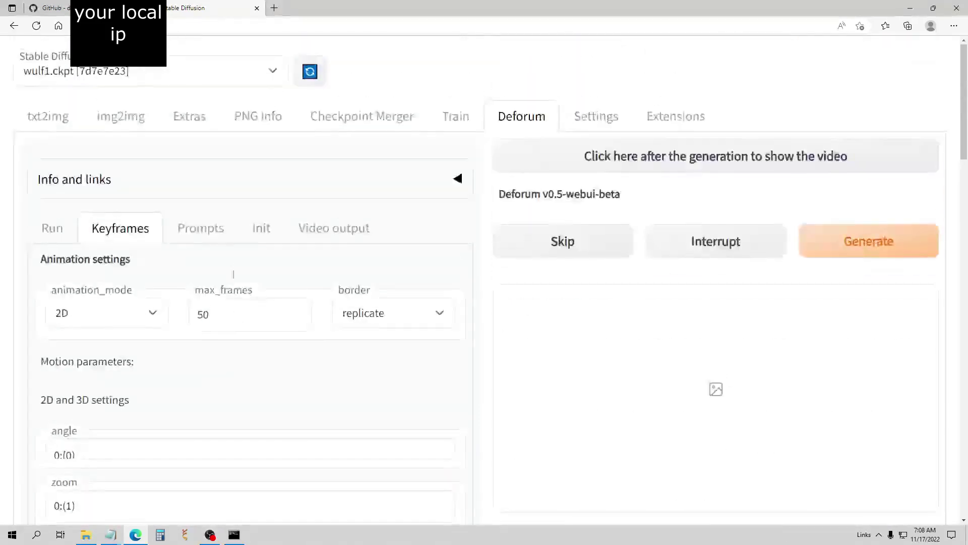
left_click(207, 233)
scroll(252, 273, "down", 4)
scroll(252, 273, "down", 1)
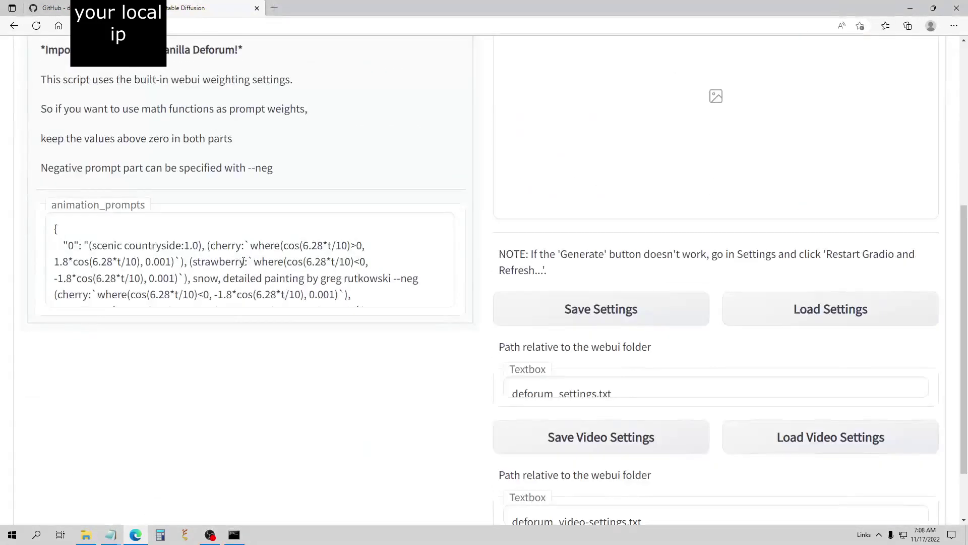
scroll(319, 256, "down", 3)
scroll(296, 267, "up", 3)
scroll(114, 250, "down", 4)
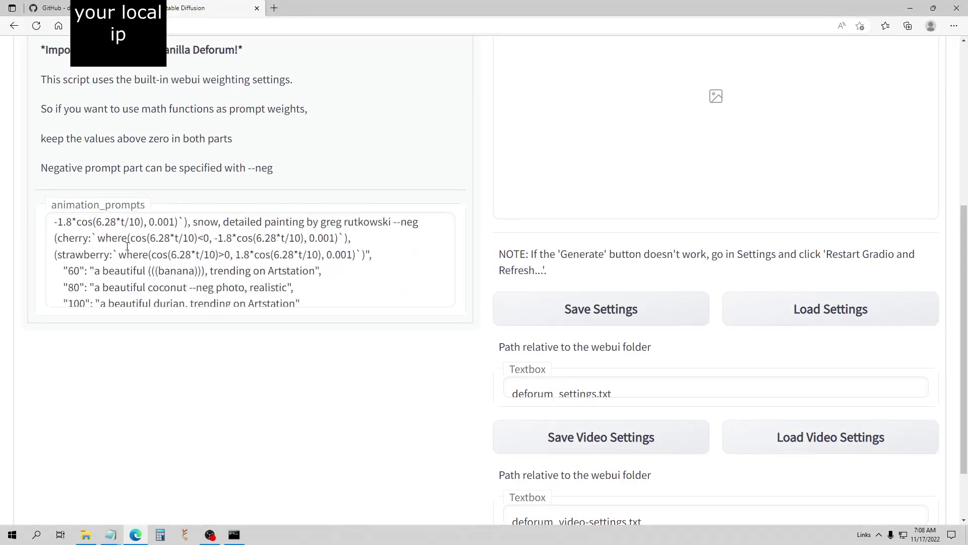
Replace the animation prompts with one frame 0 prompt: "wulf1 man wearing knight armor with ruby engravings by Gerald Brom and Donato Giancola,dramatic lighting,unreal engine,octane render,amber particles"
left_click(301, 258)
scroll(308, 268, "up", 2)
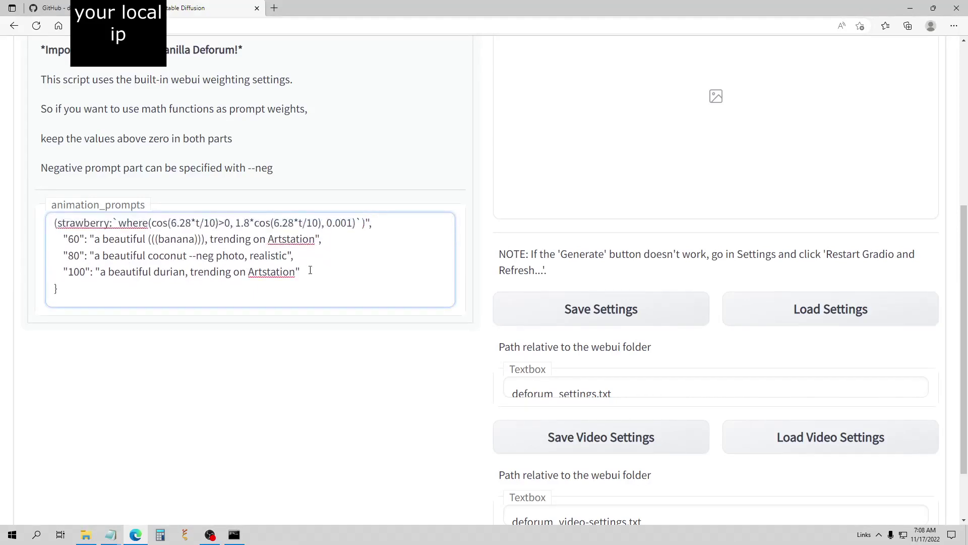
scroll(316, 276, "up", 2)
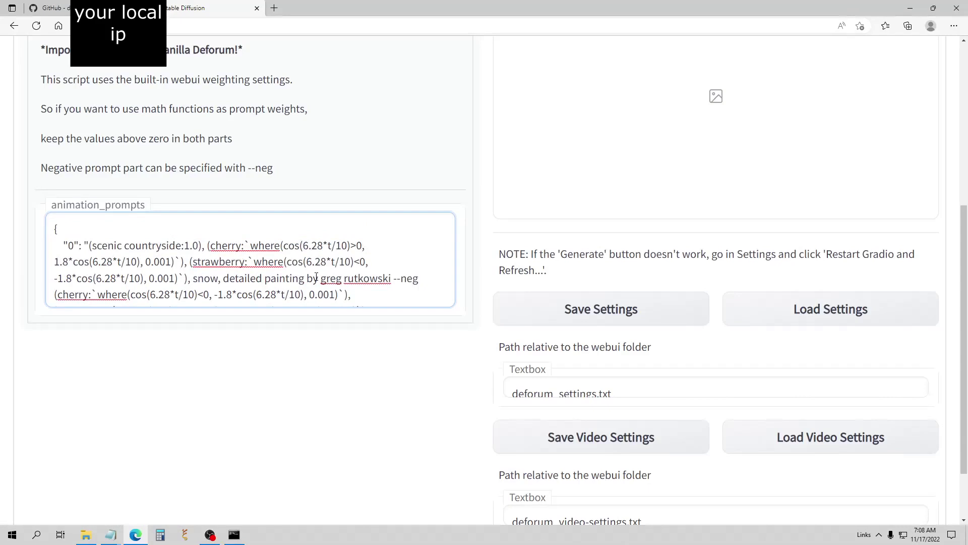
scroll(317, 276, "down", 3)
scroll(333, 252, "up", 10)
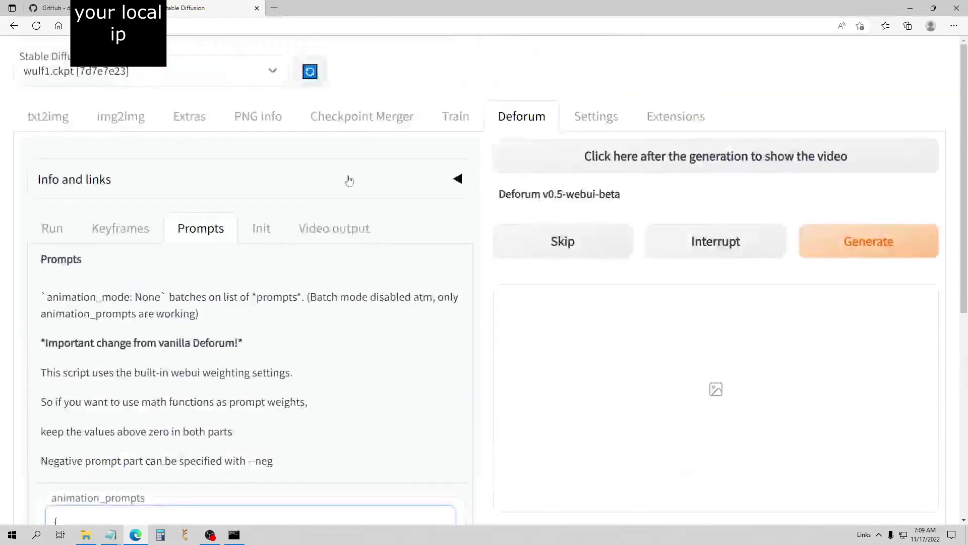
scroll(349, 180, "down", 5)
scroll(452, 207, "up", 2)
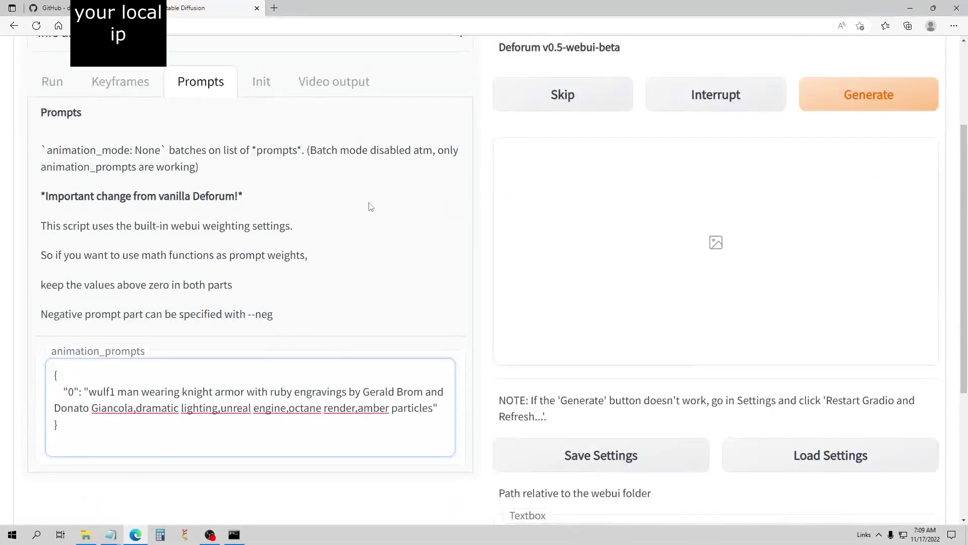
Recheck the keyframe settings, from the animation mode and motion parameters to the generation and 3D Fov schedules
scroll(333, 199, "up", 3)
left_click(122, 225)
scroll(217, 247, "down", 2)
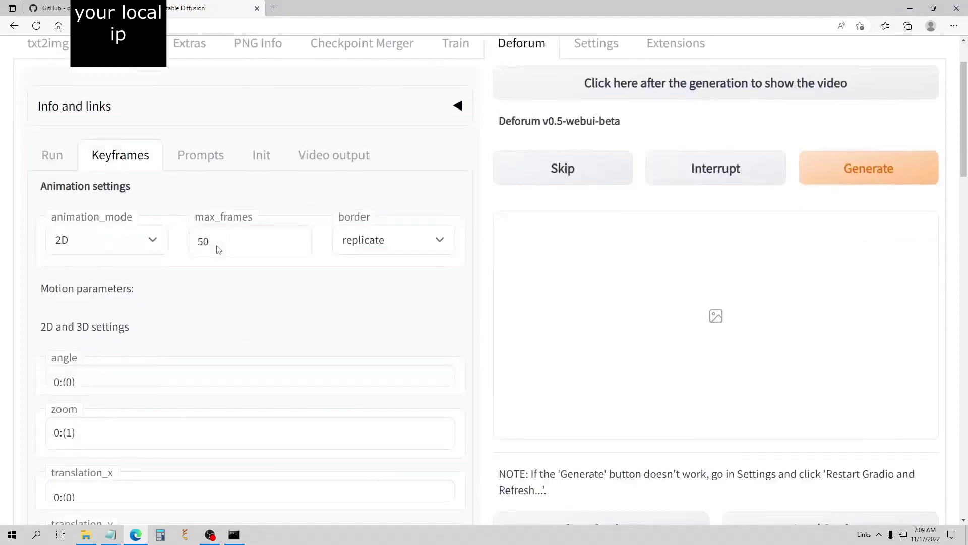
scroll(216, 250, "down", 15)
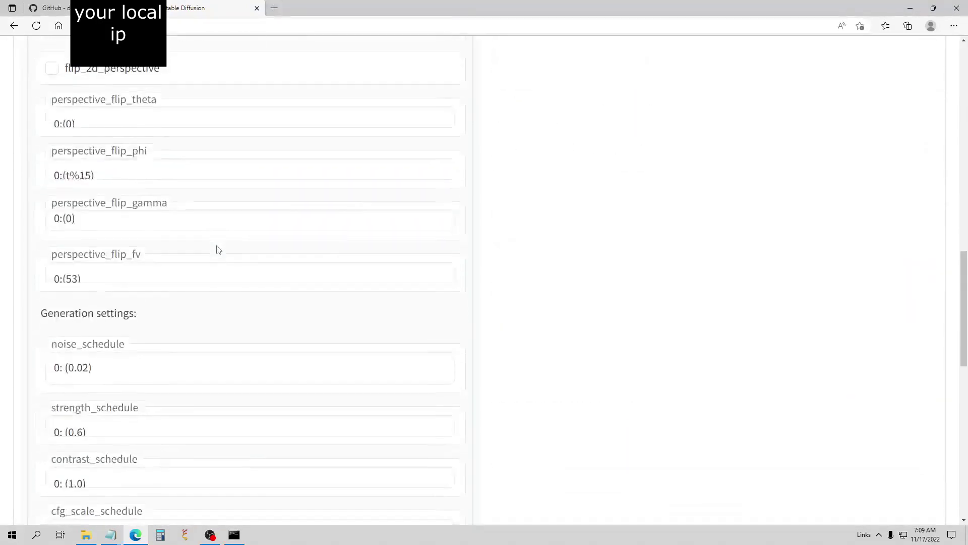
scroll(218, 250, "down", 7)
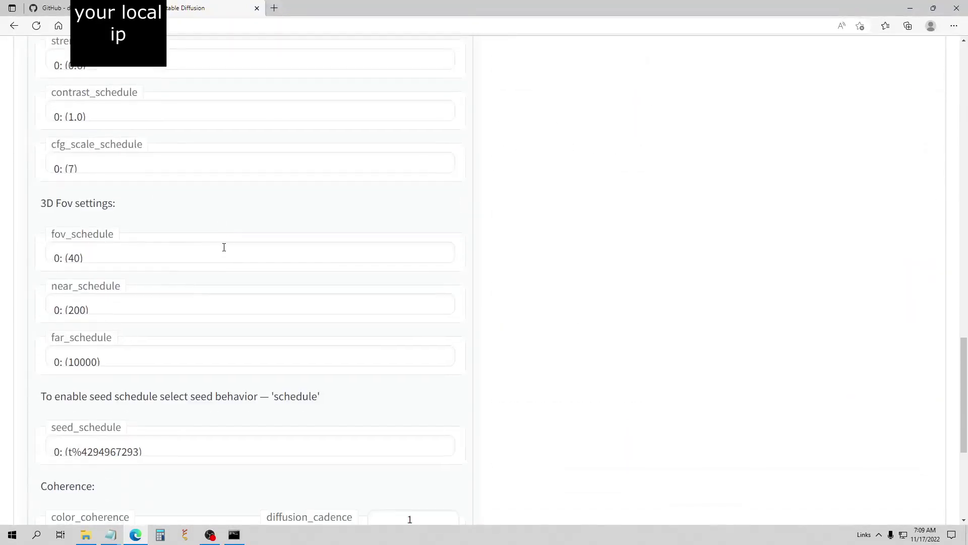
scroll(224, 247, "up", 20)
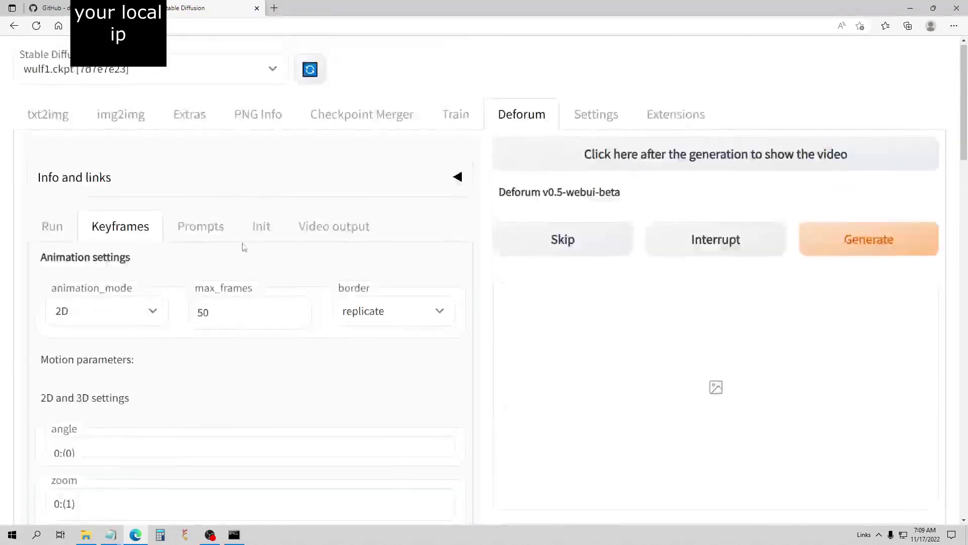
In the Deforum run settings, set the output width W and height H both to 448
left_click(60, 237)
scroll(168, 253, "down", 3)
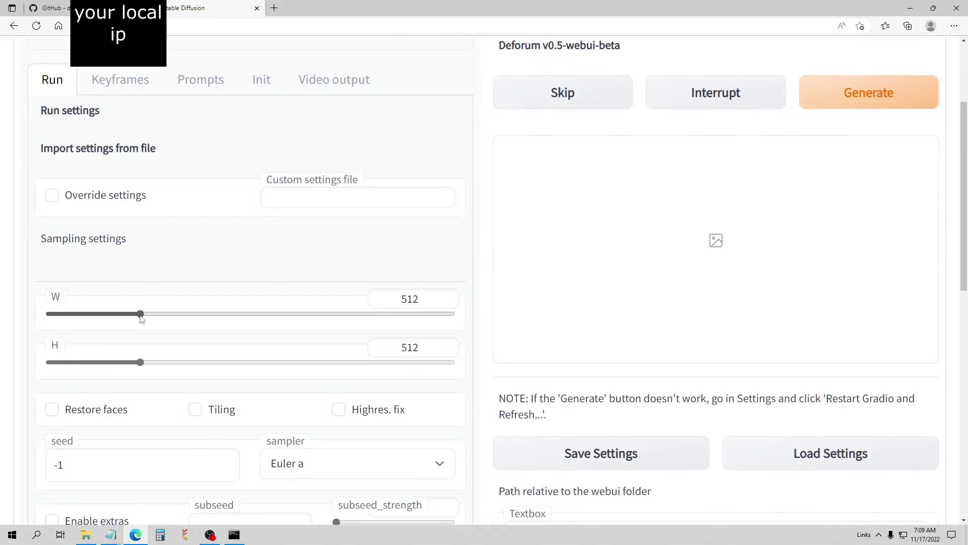
left_click_drag(141, 315, 124, 317)
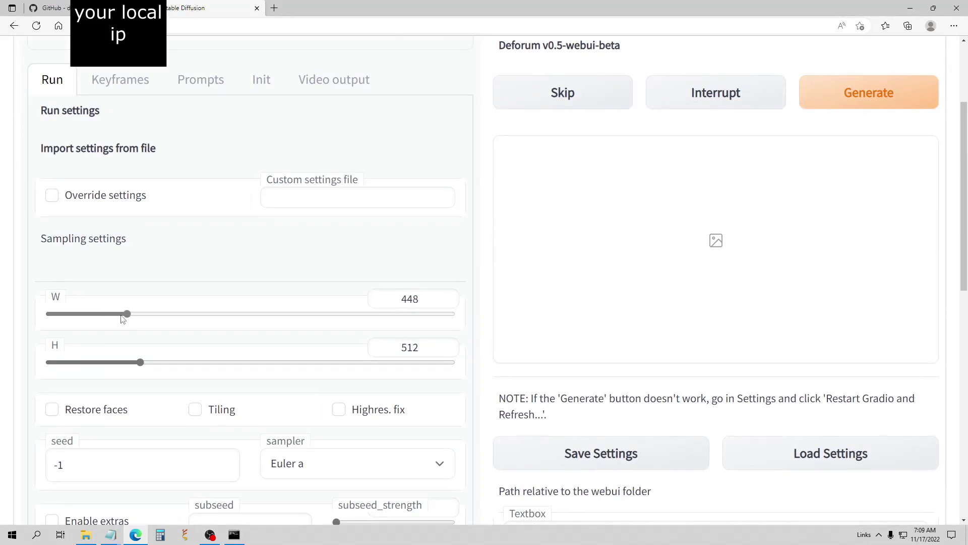
left_click_drag(142, 367, 129, 367)
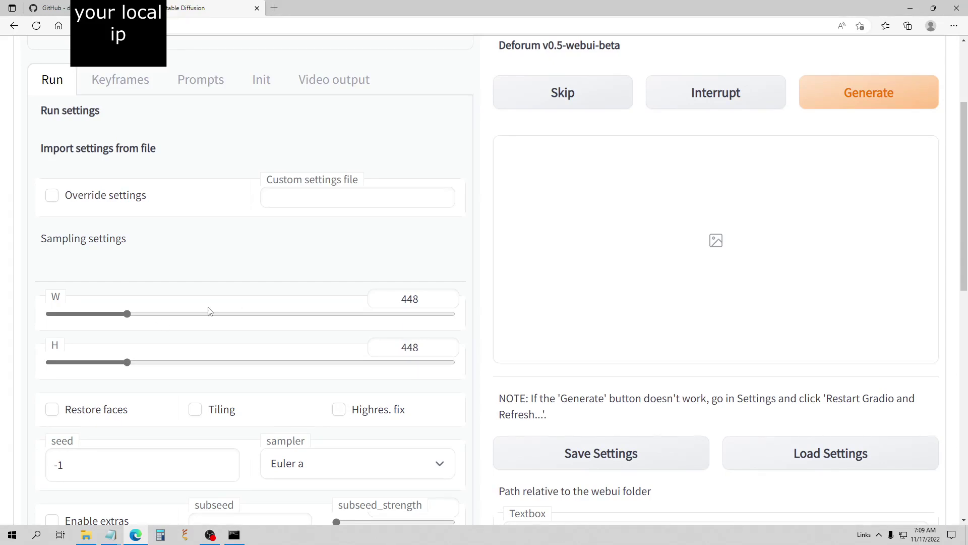
Review the remaining run settings, from seed and sampler to steps and the save options, and recheck the animation prompts
scroll(164, 324, "down", 4)
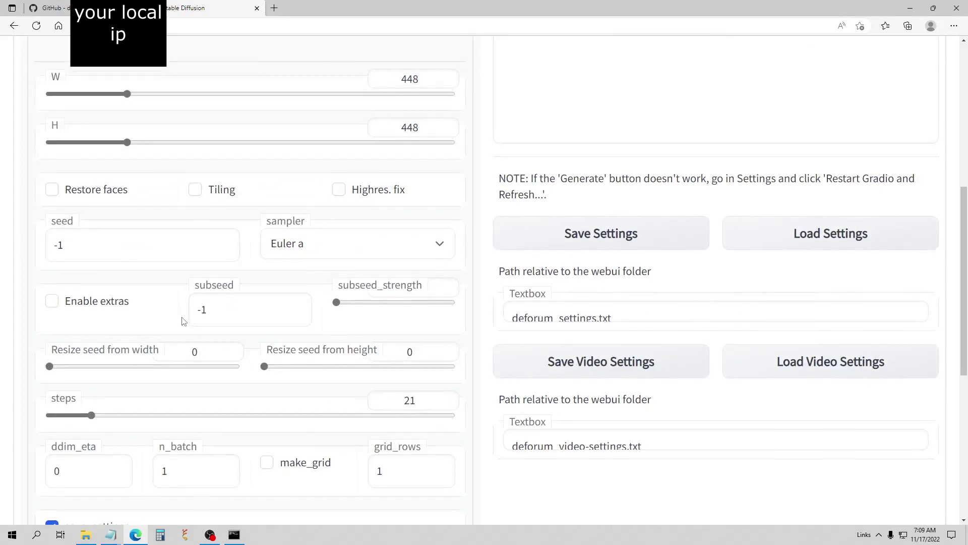
scroll(183, 321, "down", 1)
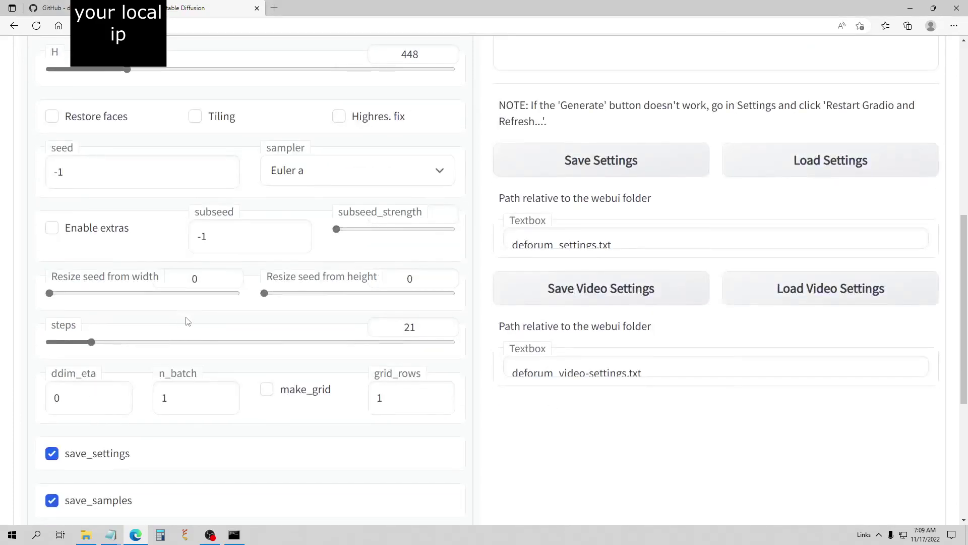
scroll(188, 321, "up", 8)
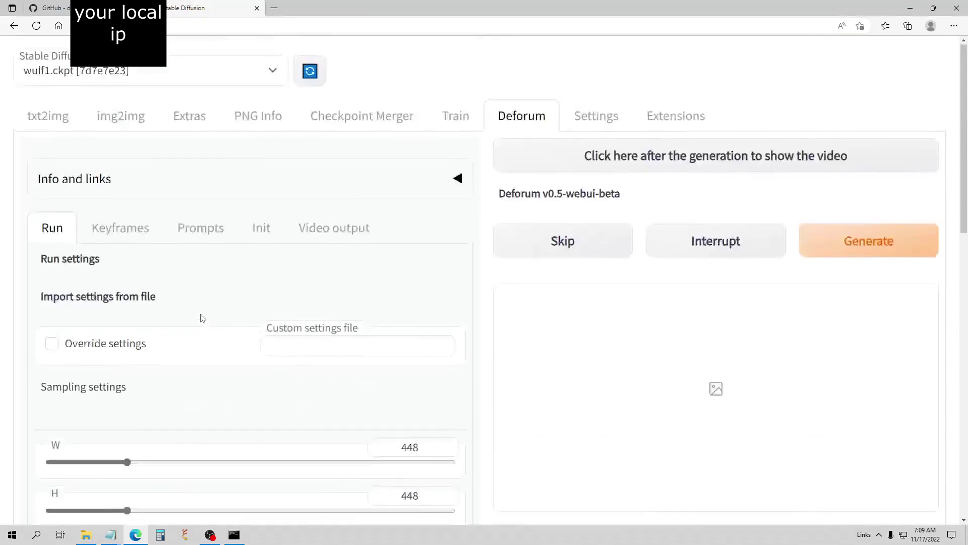
left_click(194, 231)
scroll(207, 254, "down", 2)
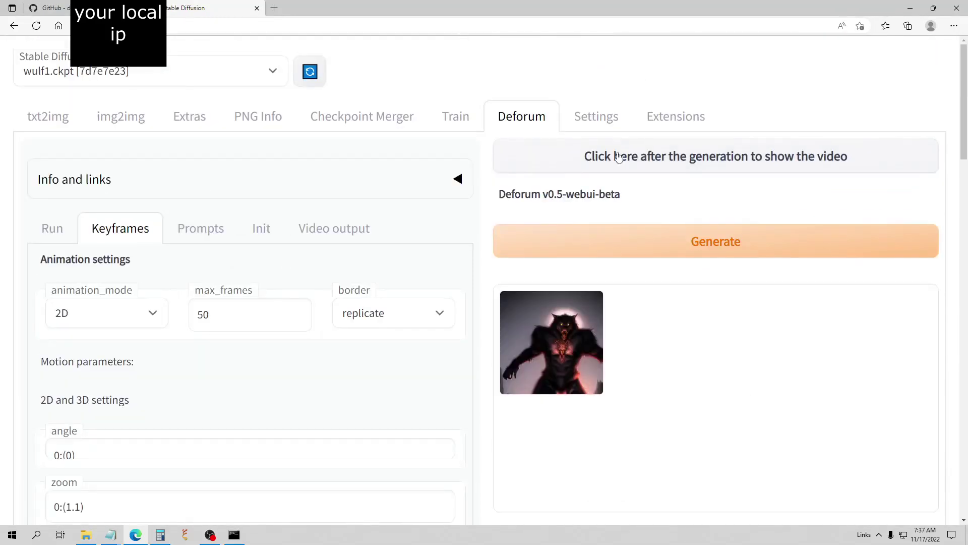
Show the video of the generated Deforum animation
left_click(632, 158)
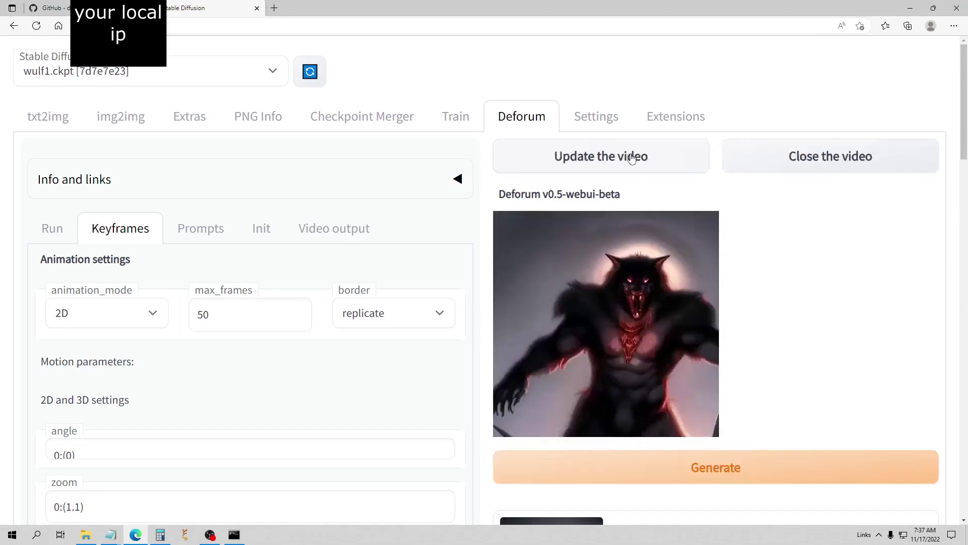